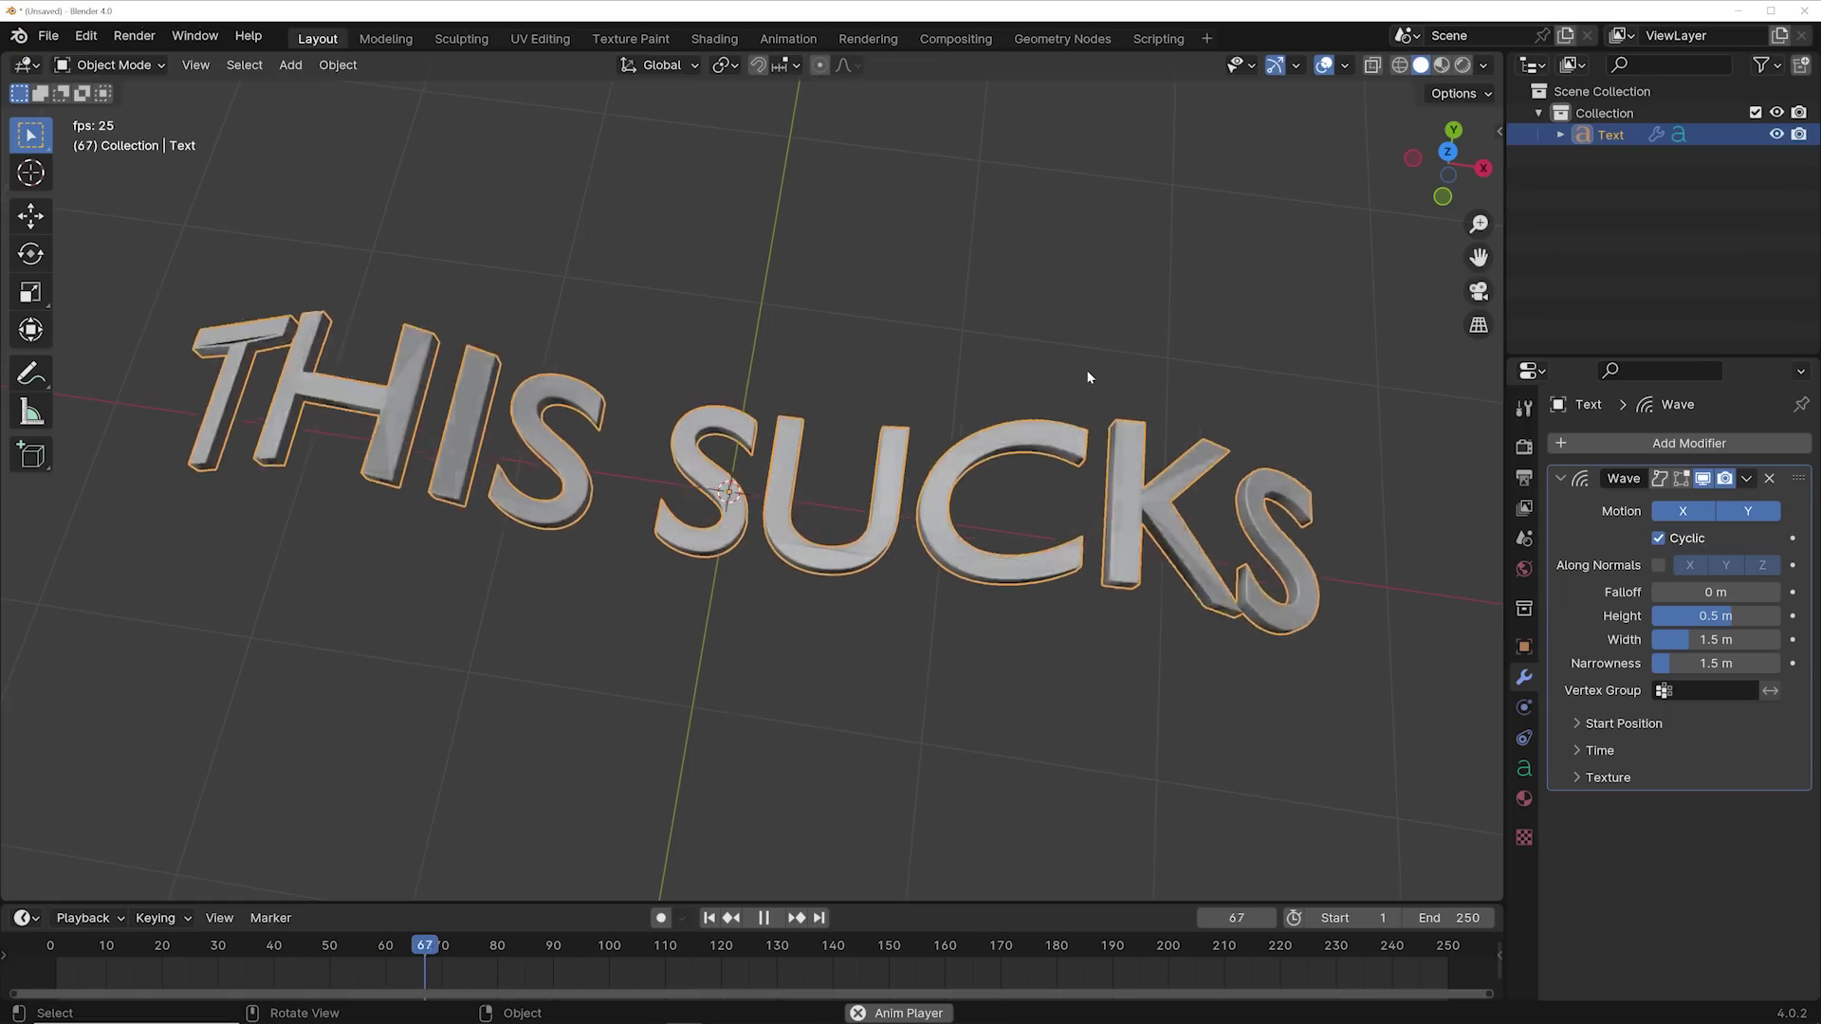
pyautogui.scroll(5, 1041, 450)
pyautogui.scroll(-5, 1040, 451)
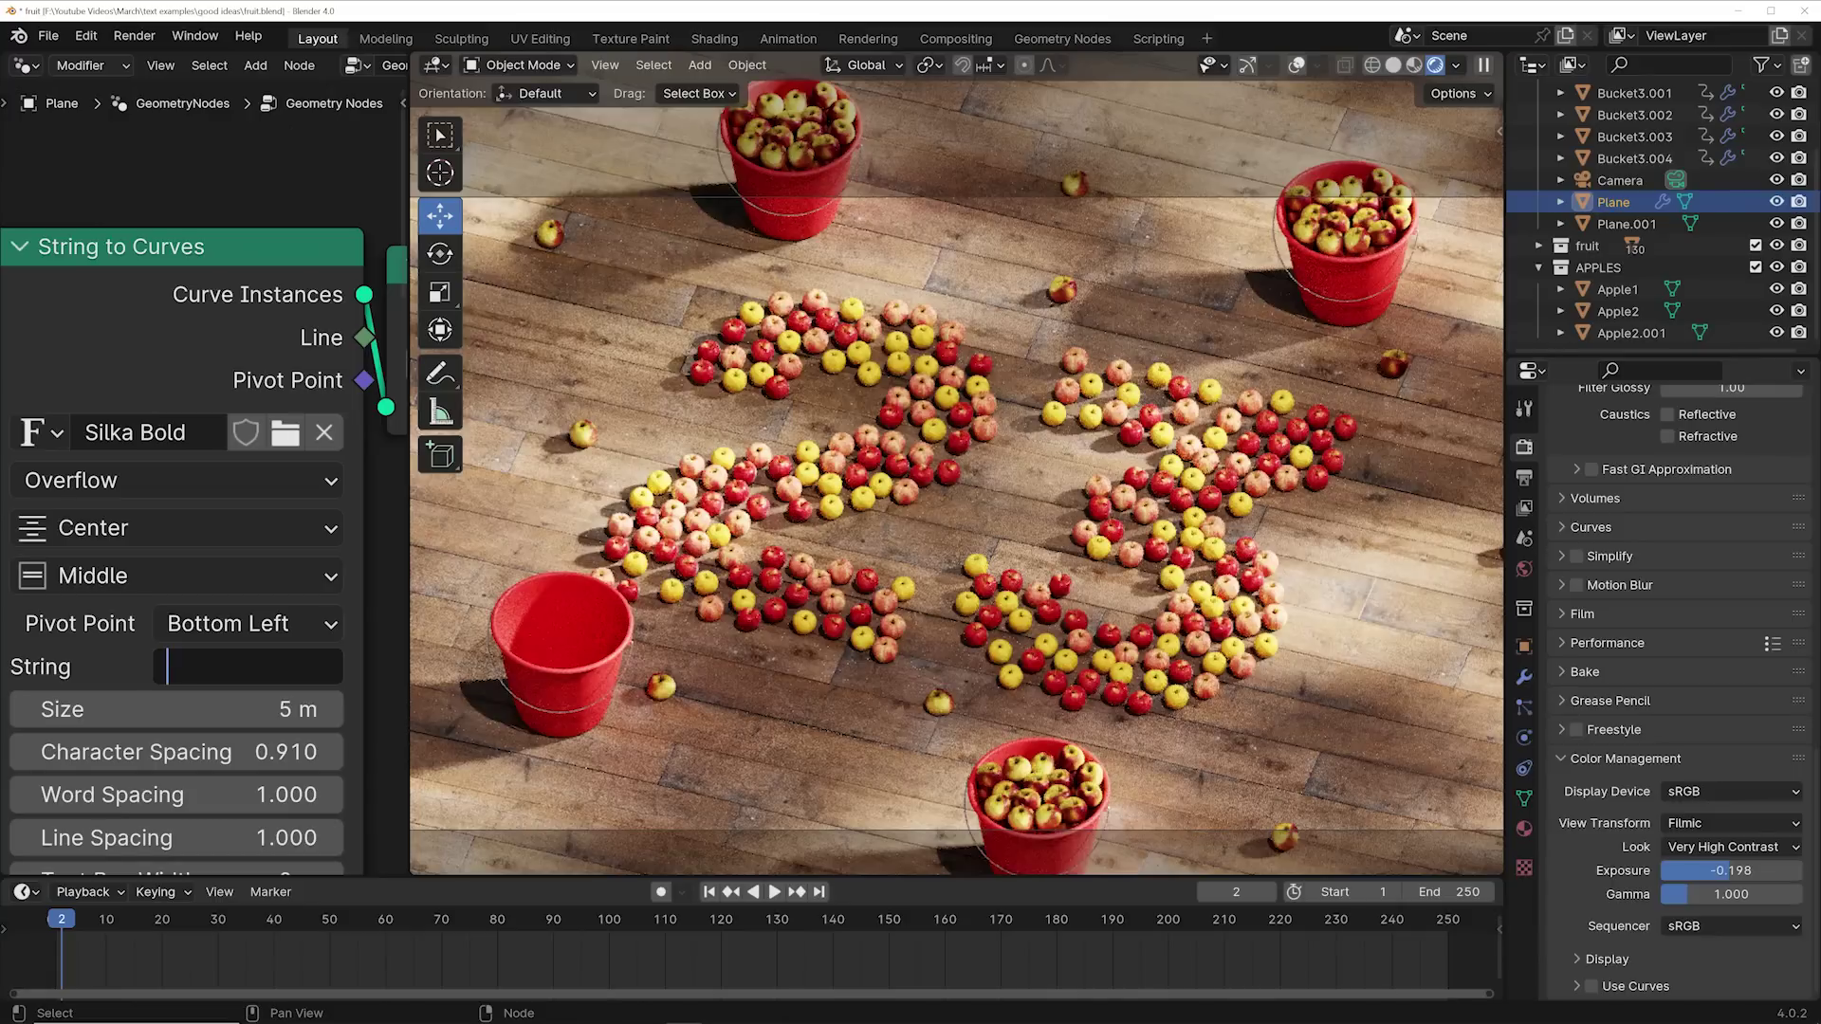
pyautogui.press('Return')
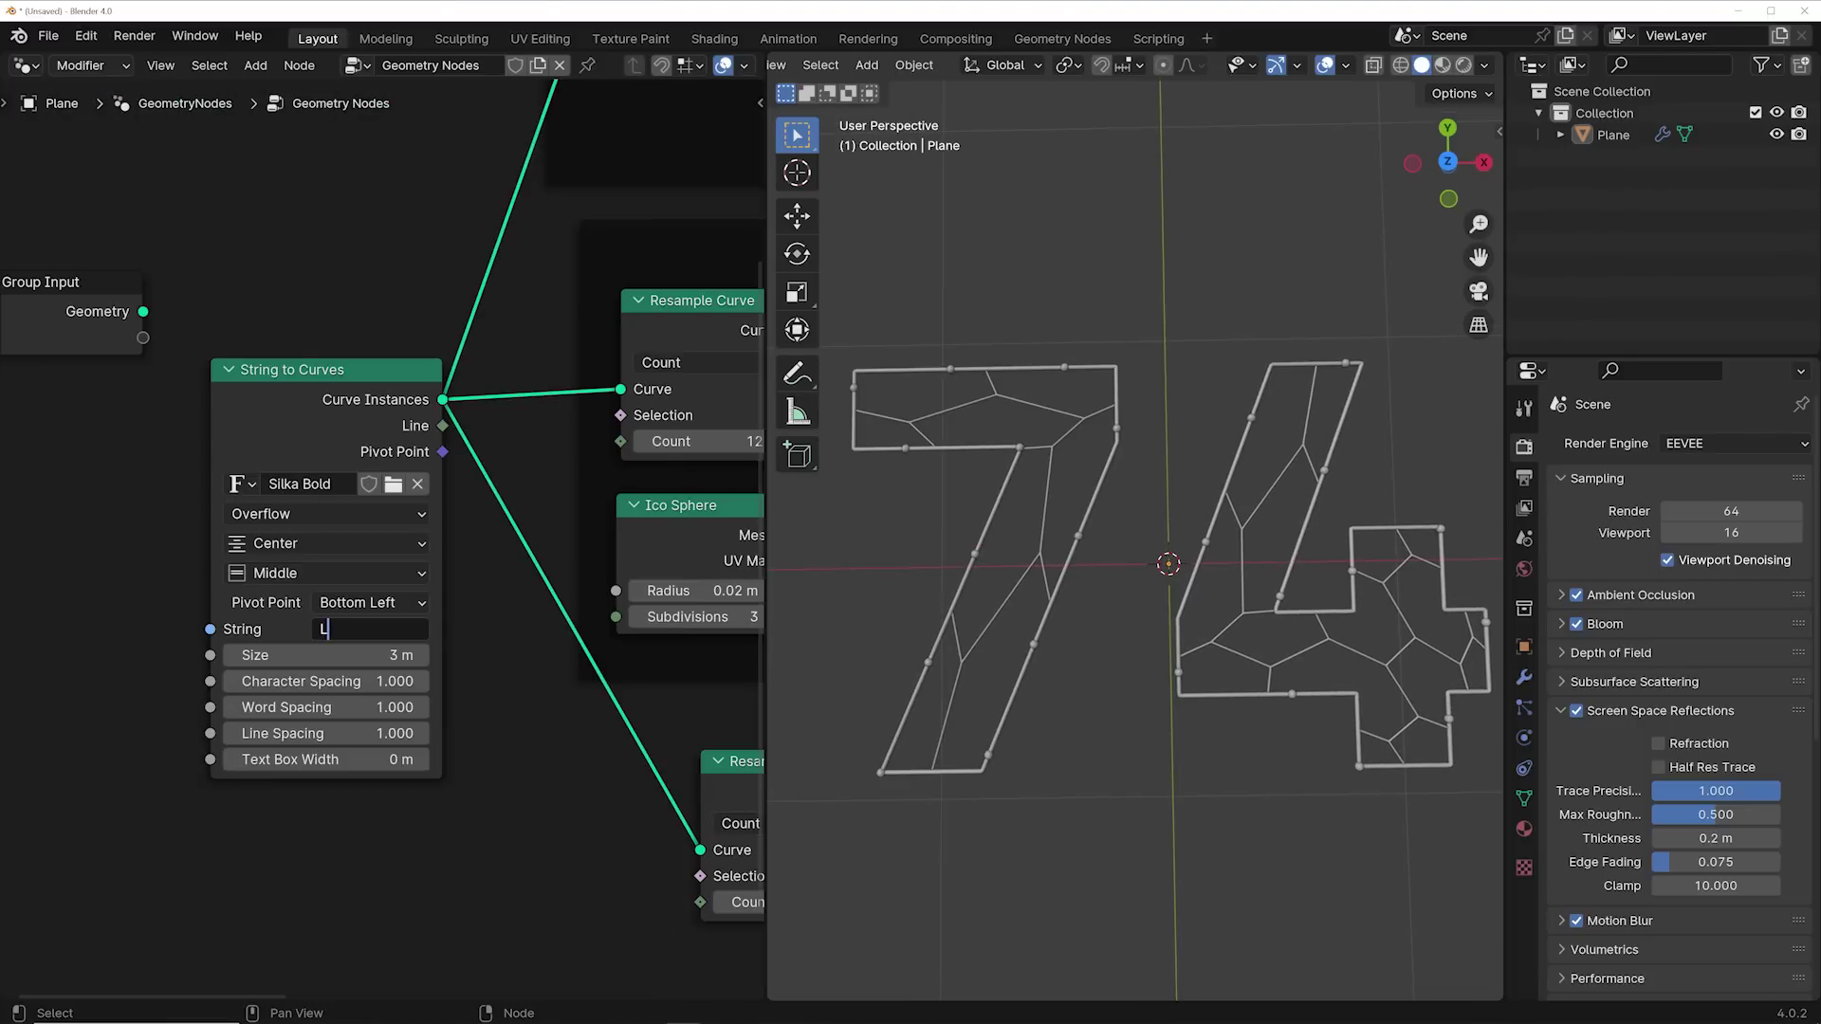
# Step: Set the String to Curves text to LMN so the subdivided outline effect is applied to the new letters
pyautogui.press('Return')
pyautogui.scroll(-4, 1176, 588)
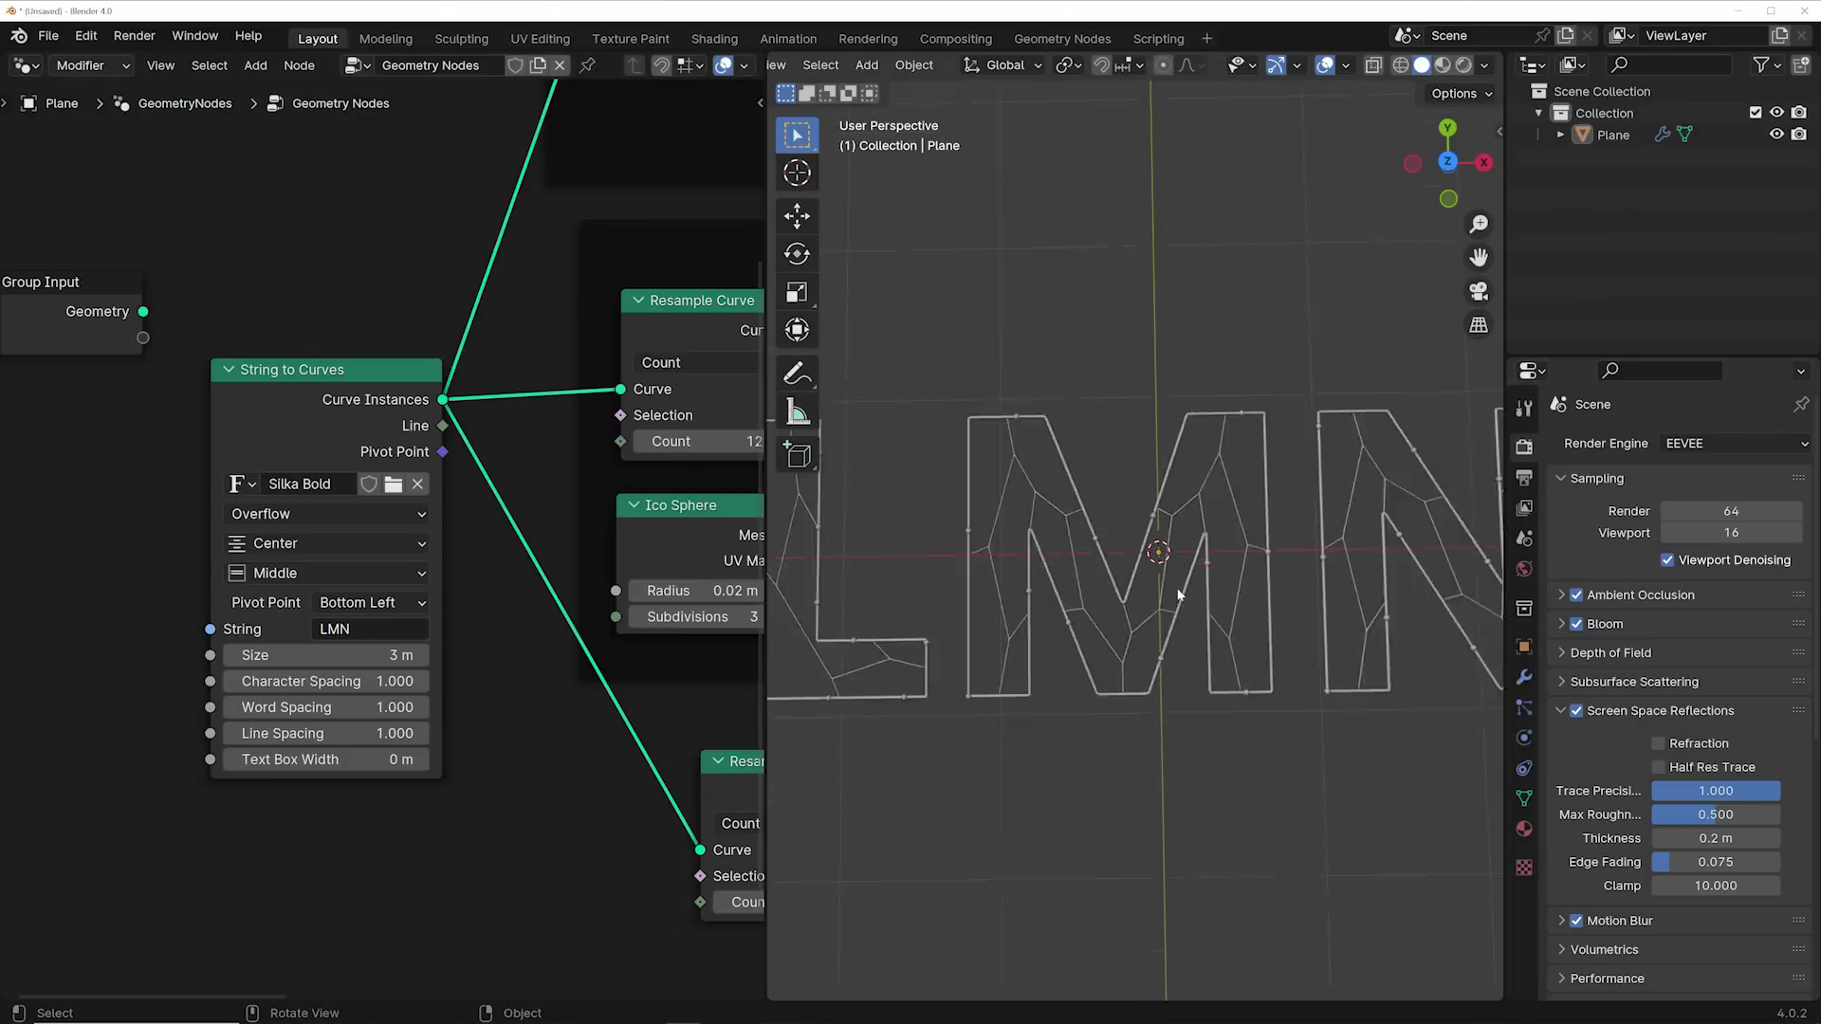
pyautogui.scroll(2, 1176, 628)
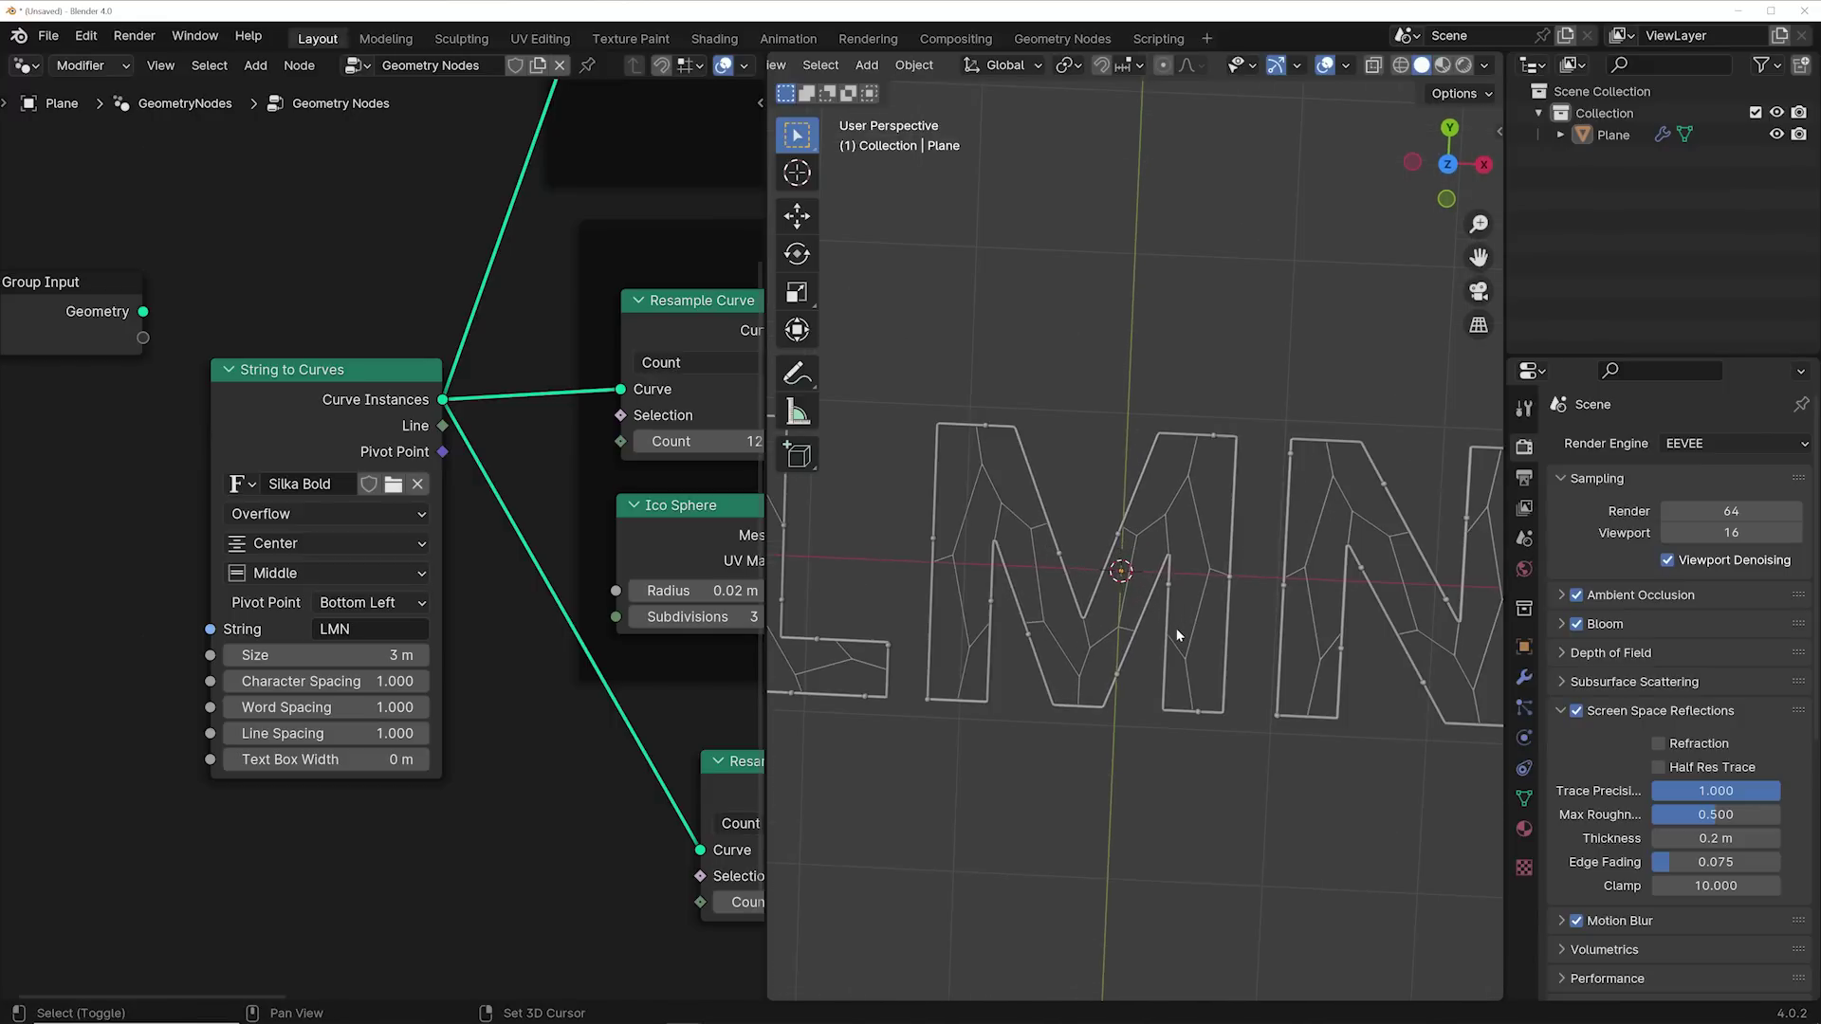
pyautogui.moveTo(1176, 628); pyautogui.dragTo(1094, 600, button='middle')
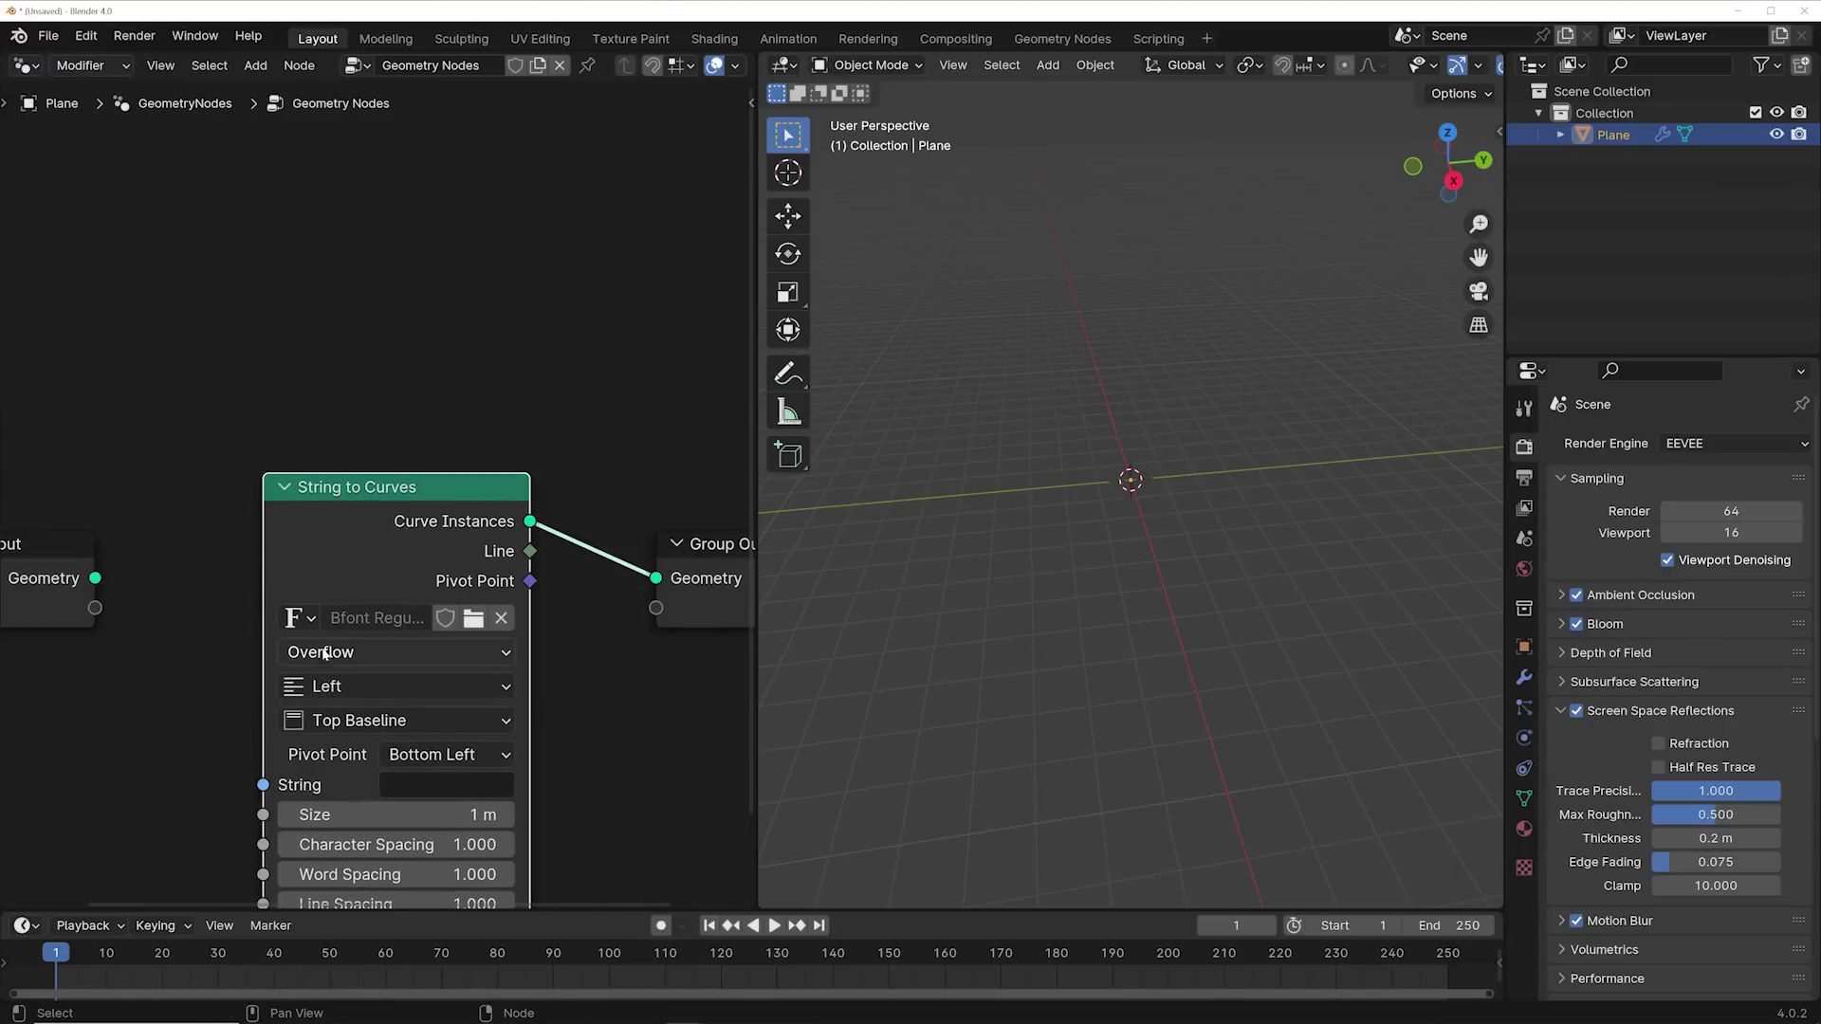
# Step: Set the Extrude Mesh node's Offset Scale to 0.310 for the HEY lettering
pyautogui.moveTo(325, 651); pyautogui.dragTo(327, 556, button='middle')
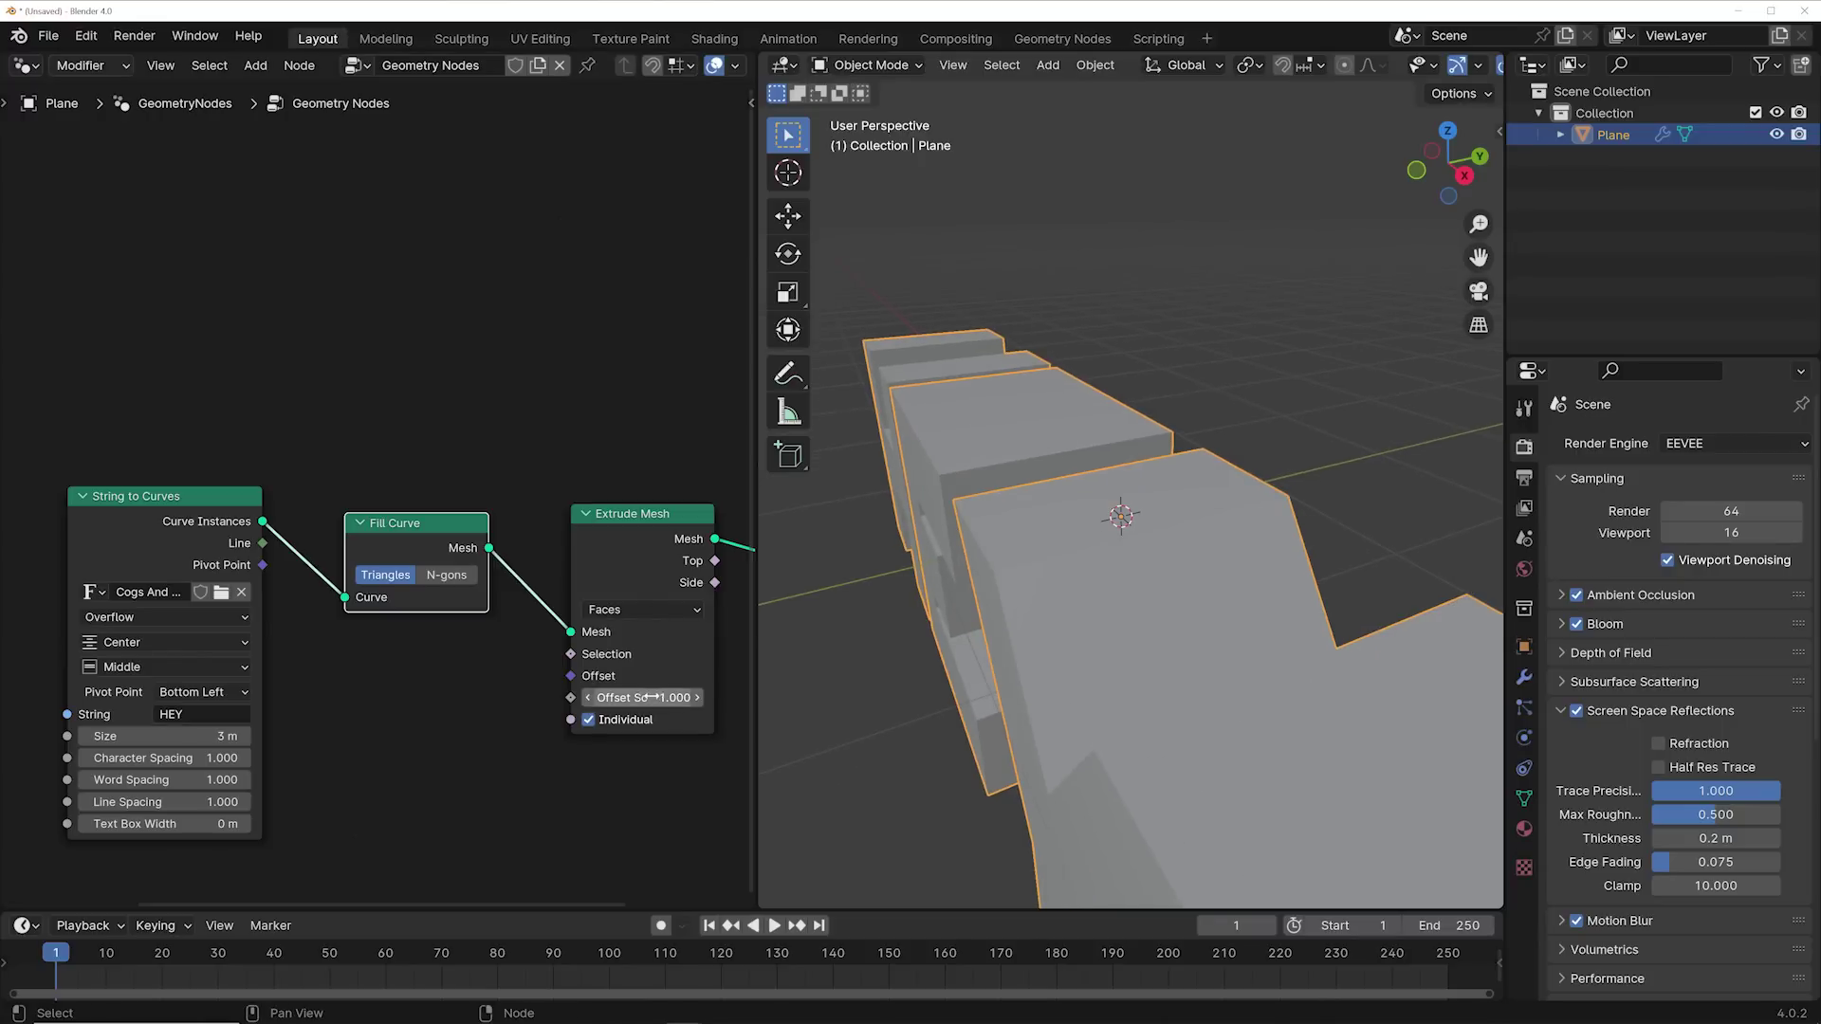
pyautogui.moveTo(652, 697); pyautogui.dragTo(586, 697)
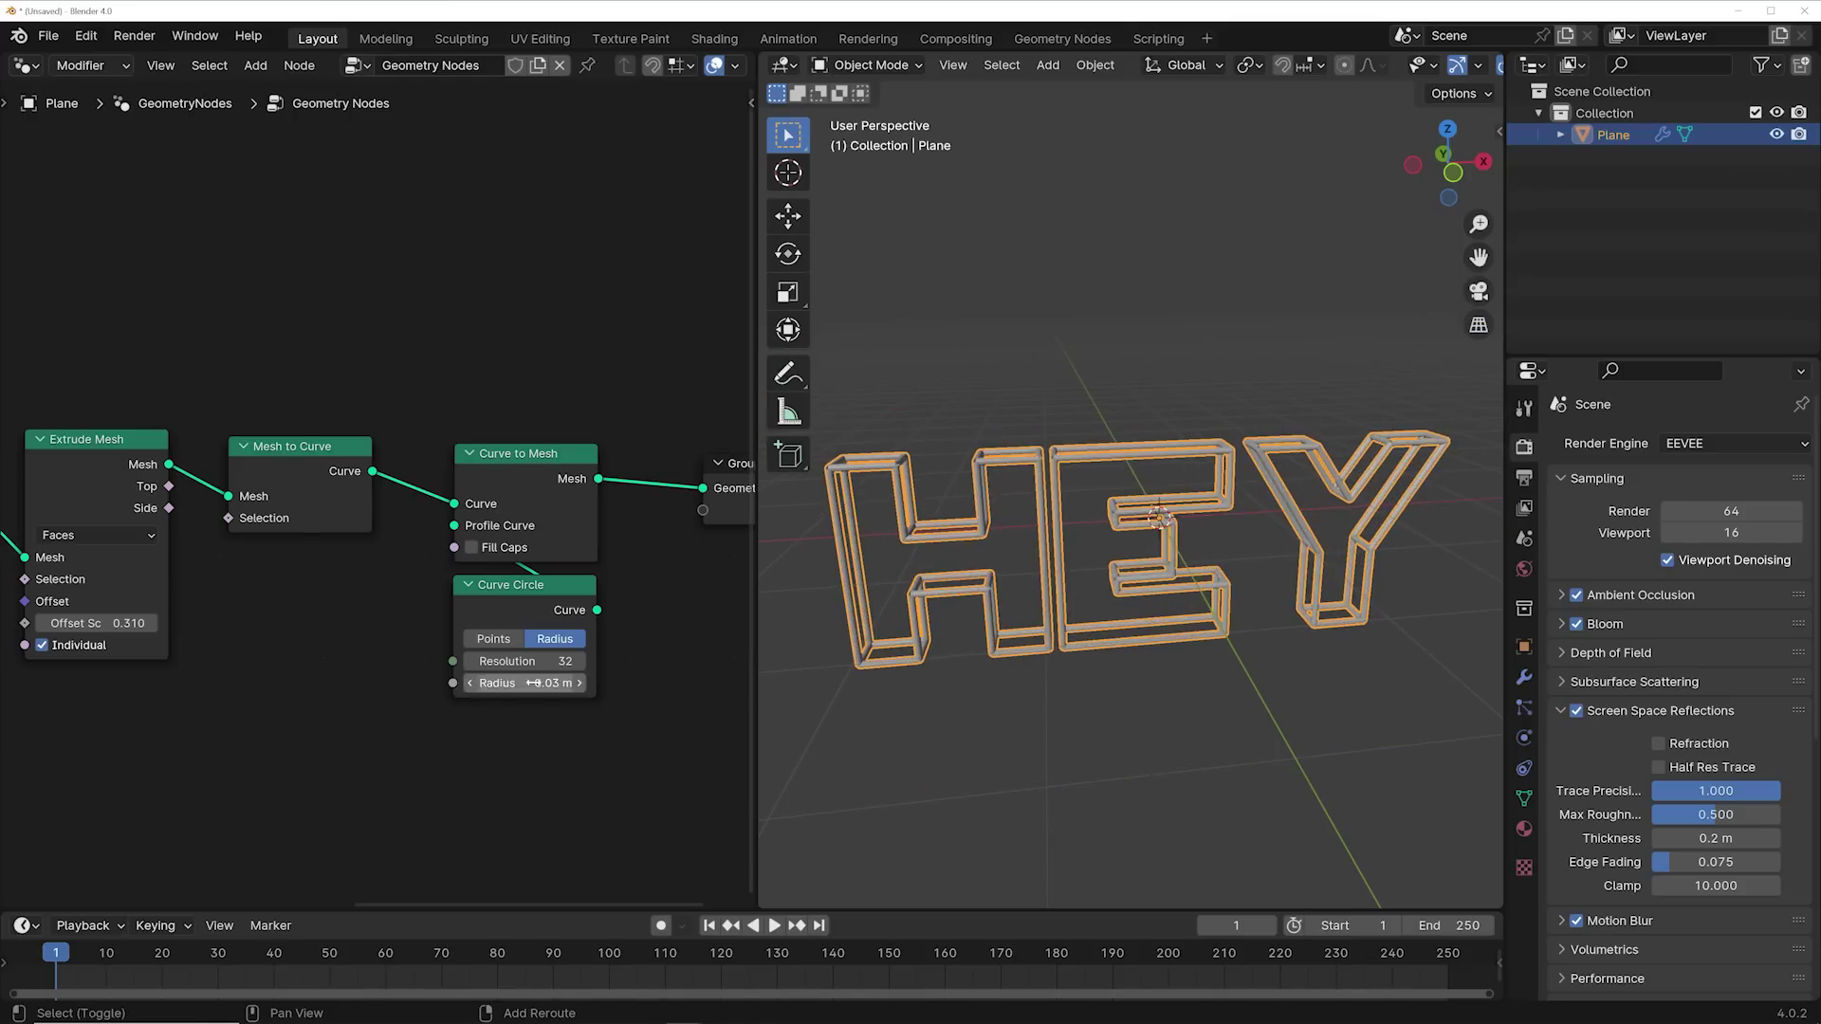
# Step: Try a lower Resolution on the Curve Circle profile of the tubes outlining the HEY letters
pyautogui.scroll(3, 1297, 586)
pyautogui.moveTo(1296, 585); pyautogui.dragTo(1209, 645, button='middle')
pyautogui.scroll(2, 1209, 645)
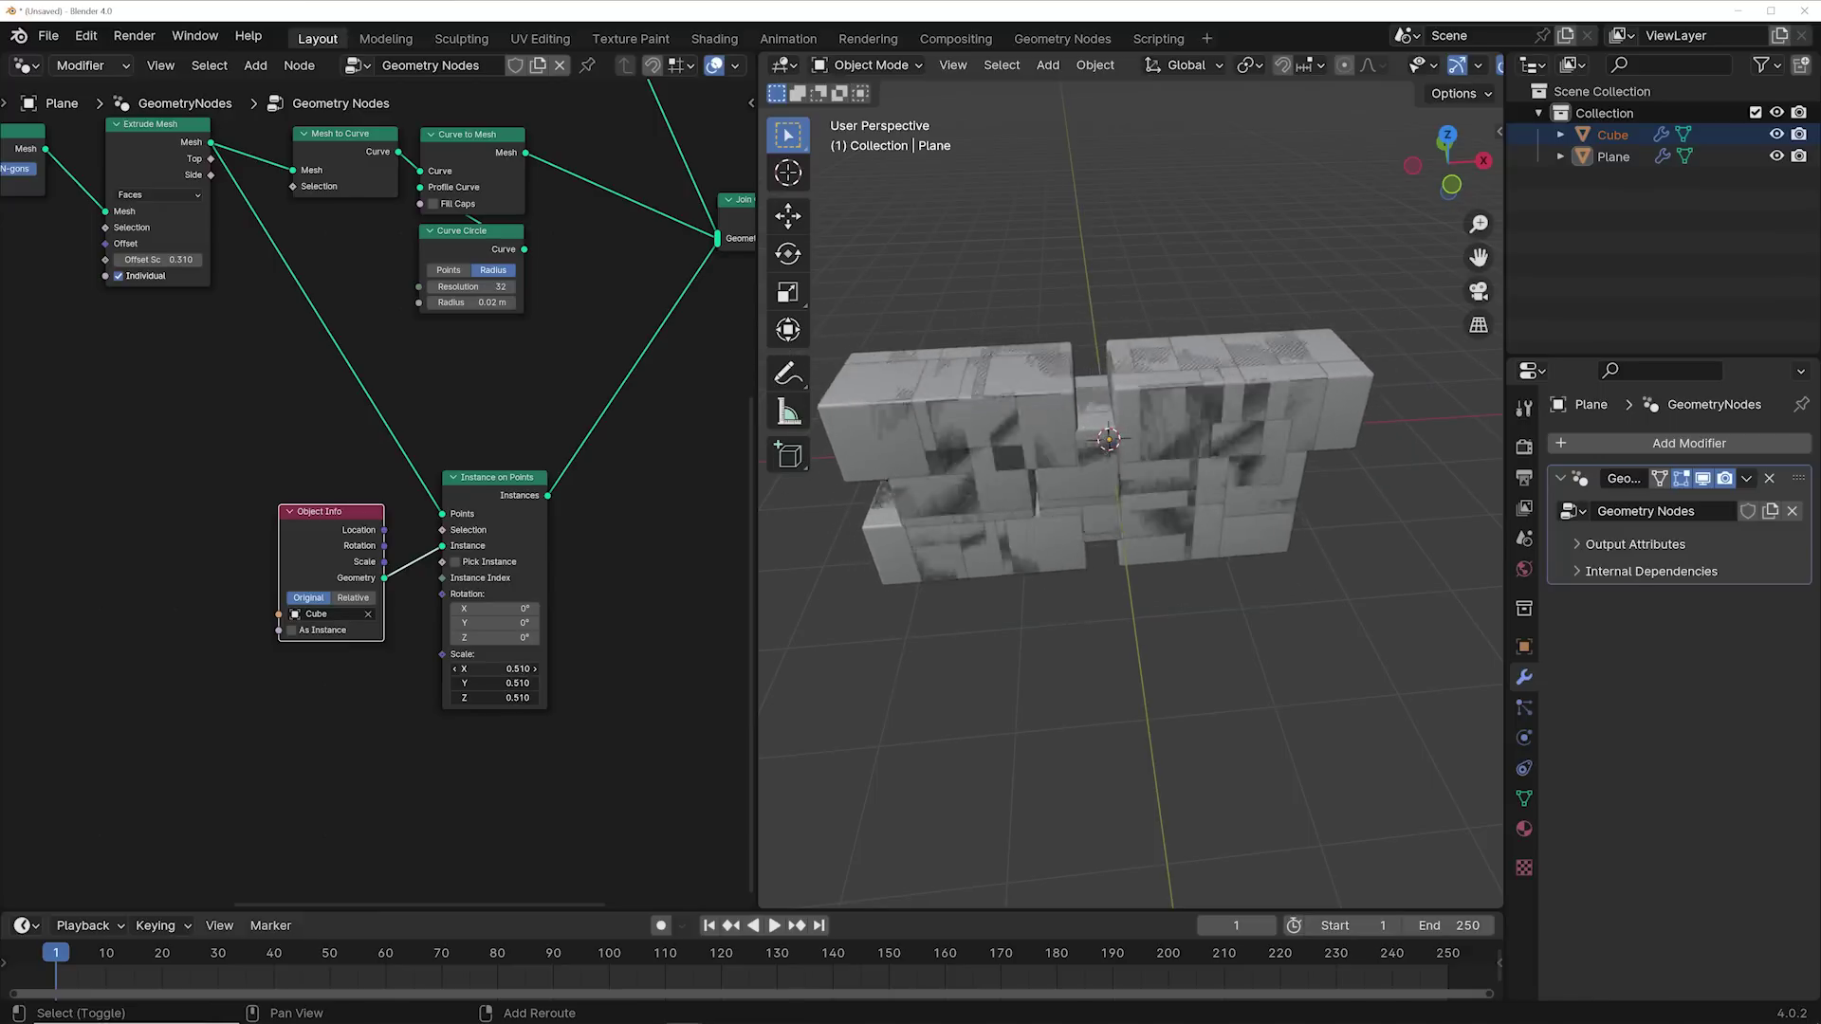
pyautogui.moveTo(503, 669); pyautogui.dragTo(475, 668)
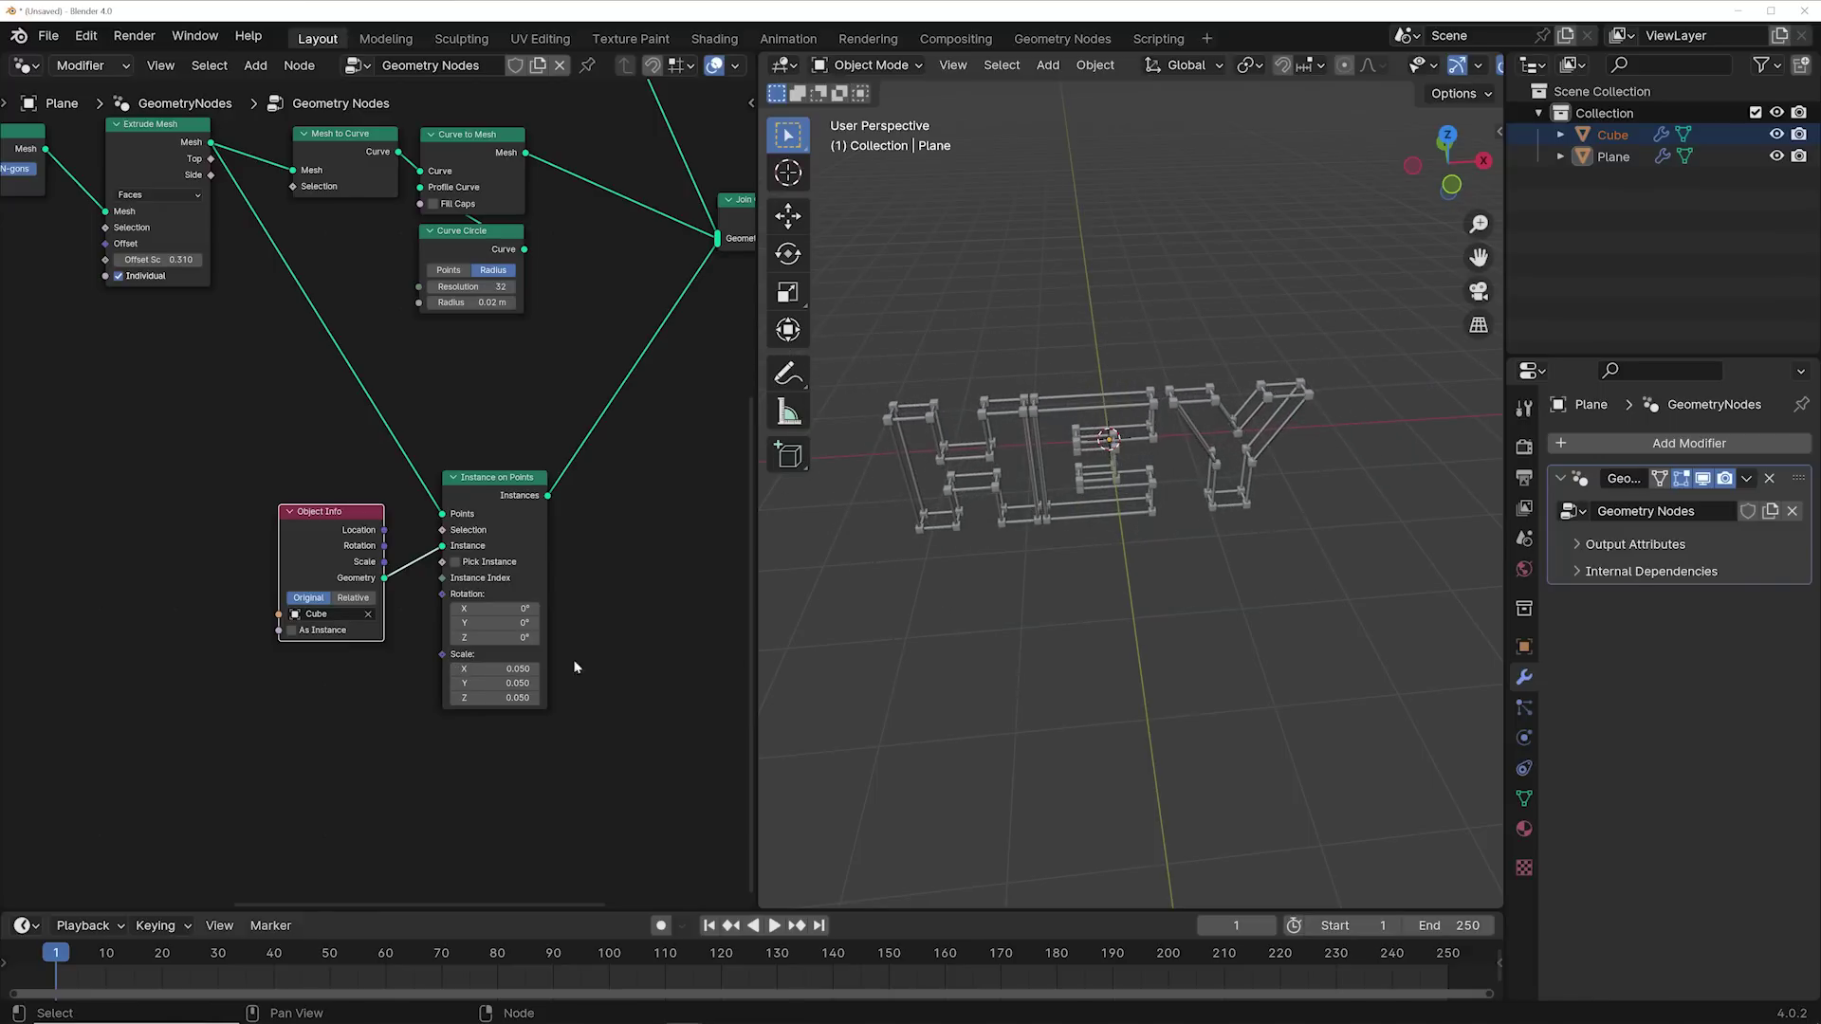
pyautogui.scroll(5, 1175, 472)
pyautogui.moveTo(1175, 474)
pyautogui.mouseDown(button='middle')
pyautogui.moveTo(1180, 449)
pyautogui.moveTo(1167, 465)
pyautogui.mouseUp(button='middle')
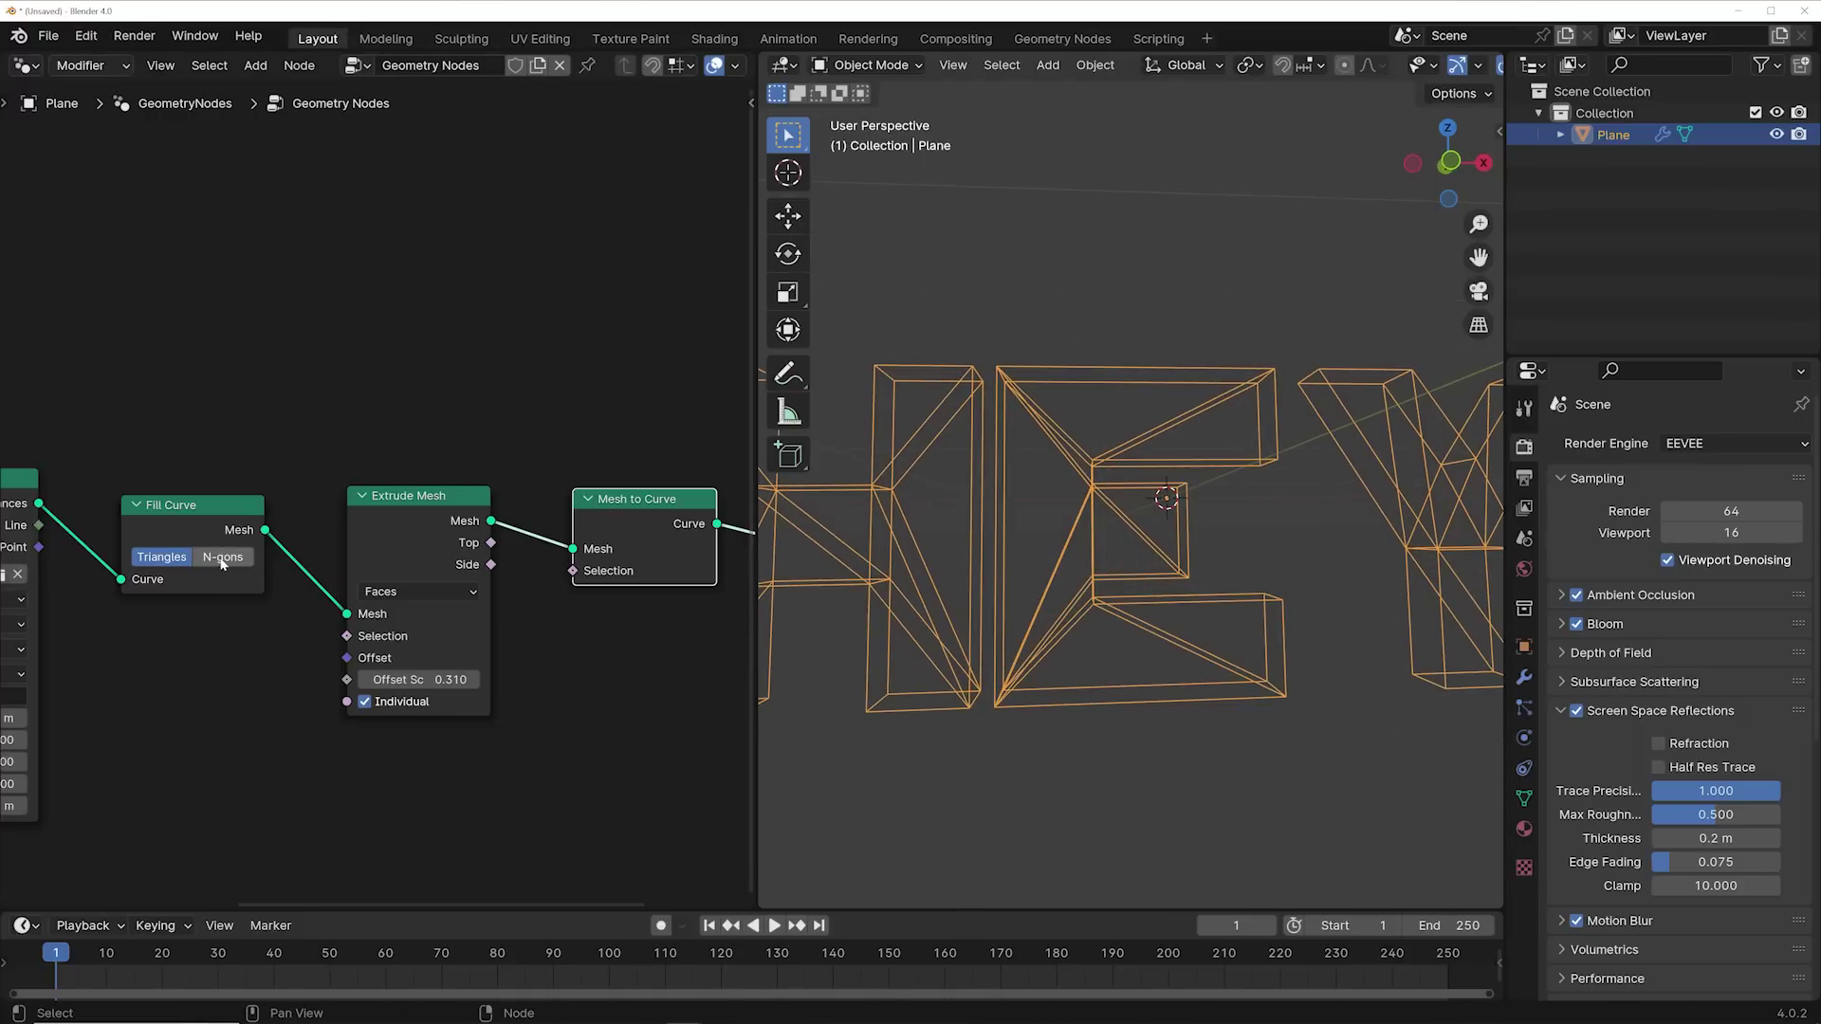
pyautogui.scroll(-4, 1188, 586)
pyautogui.moveTo(1277, 555); pyautogui.dragTo(1219, 609, button='middle')
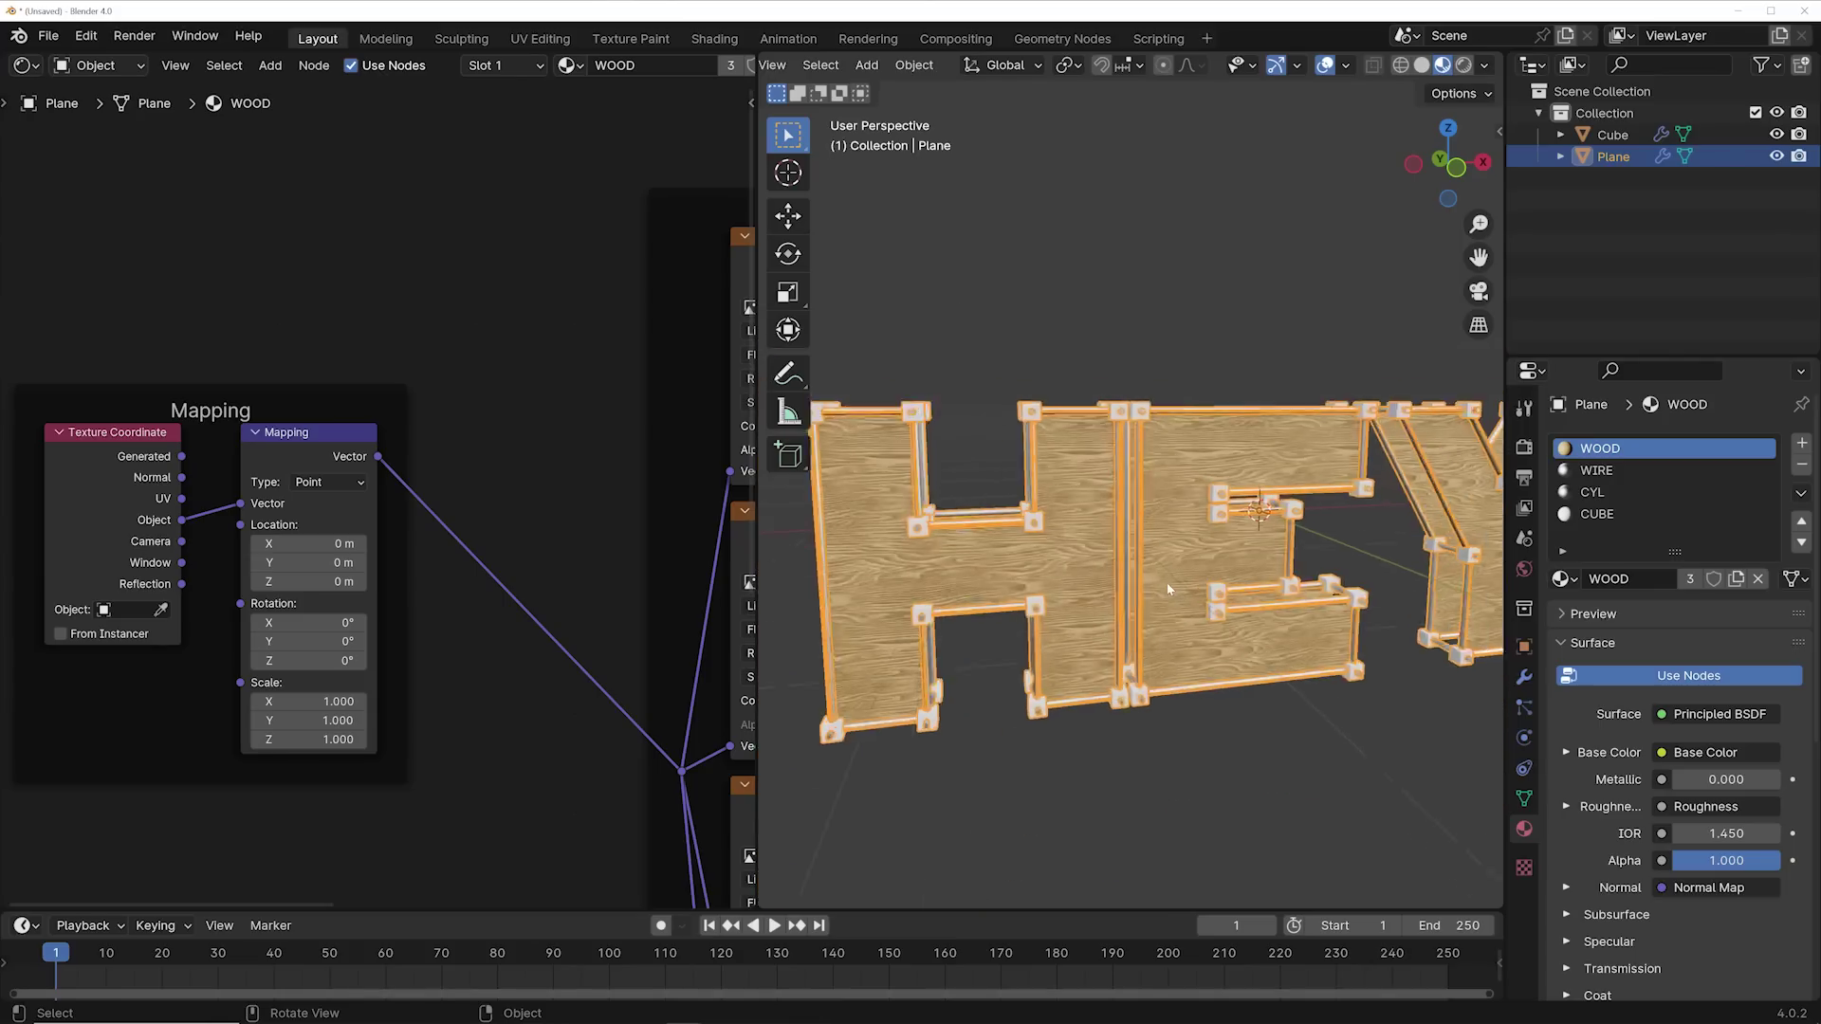
# Step: Open the X, Y and Z Scale values of the WOOD material's Mapping node together for editing
pyautogui.moveTo(1167, 589); pyautogui.dragTo(1188, 362, button='middle')
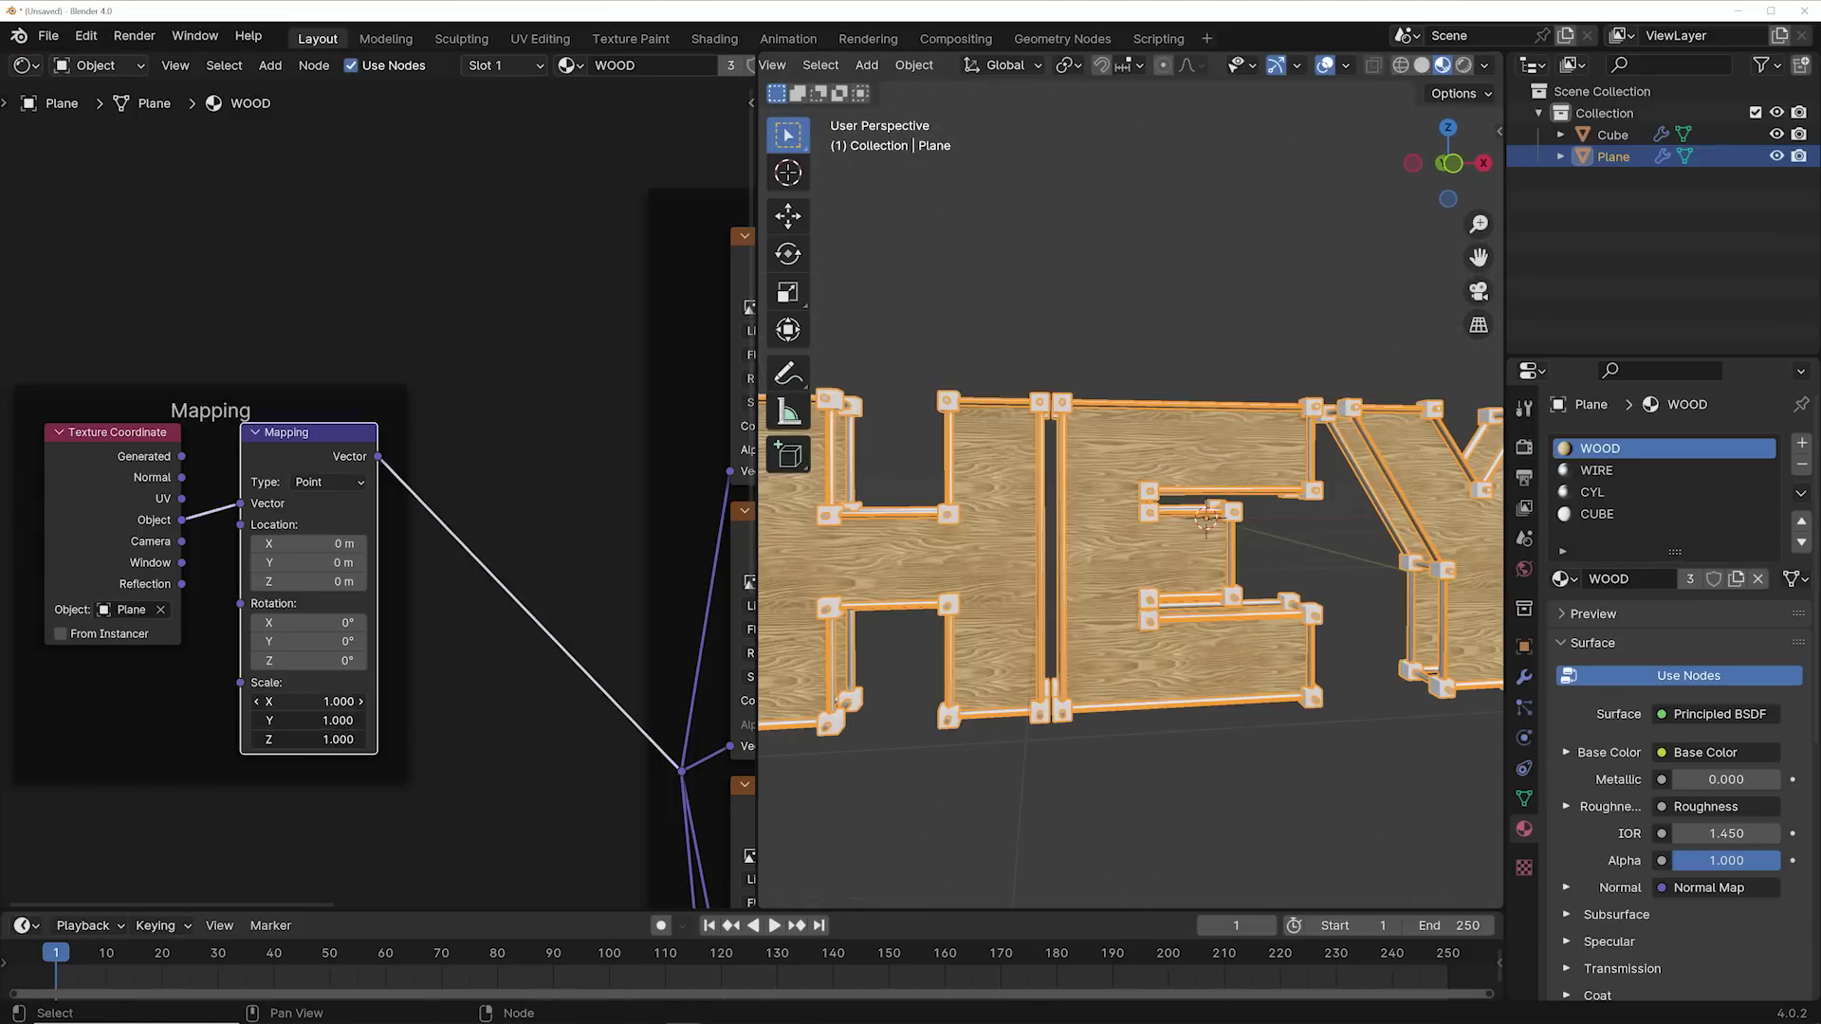
pyautogui.moveTo(304, 701); pyautogui.dragTo(301, 739)
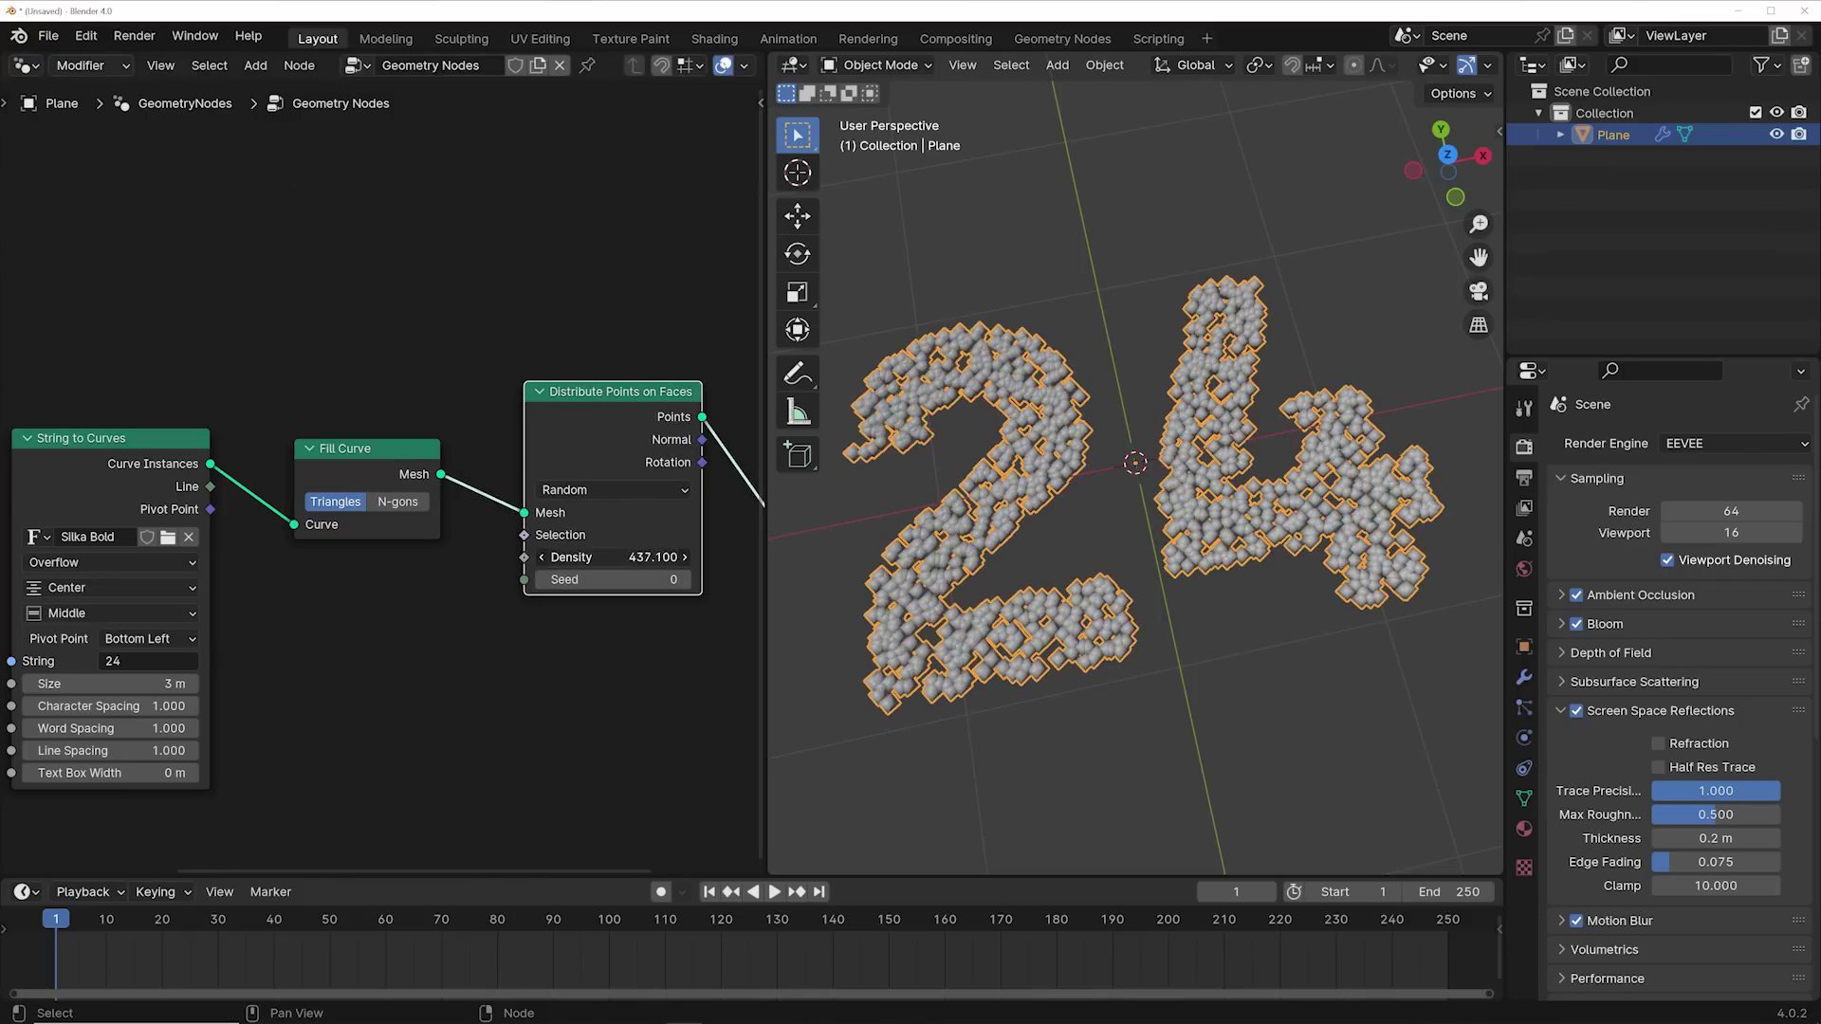
# Step: Set the minimum distance of the Poisson Disk point distribution on the number 24 to 0.08 m
pyautogui.moveTo(1232, 537); pyautogui.dragTo(1115, 531, button='middle')
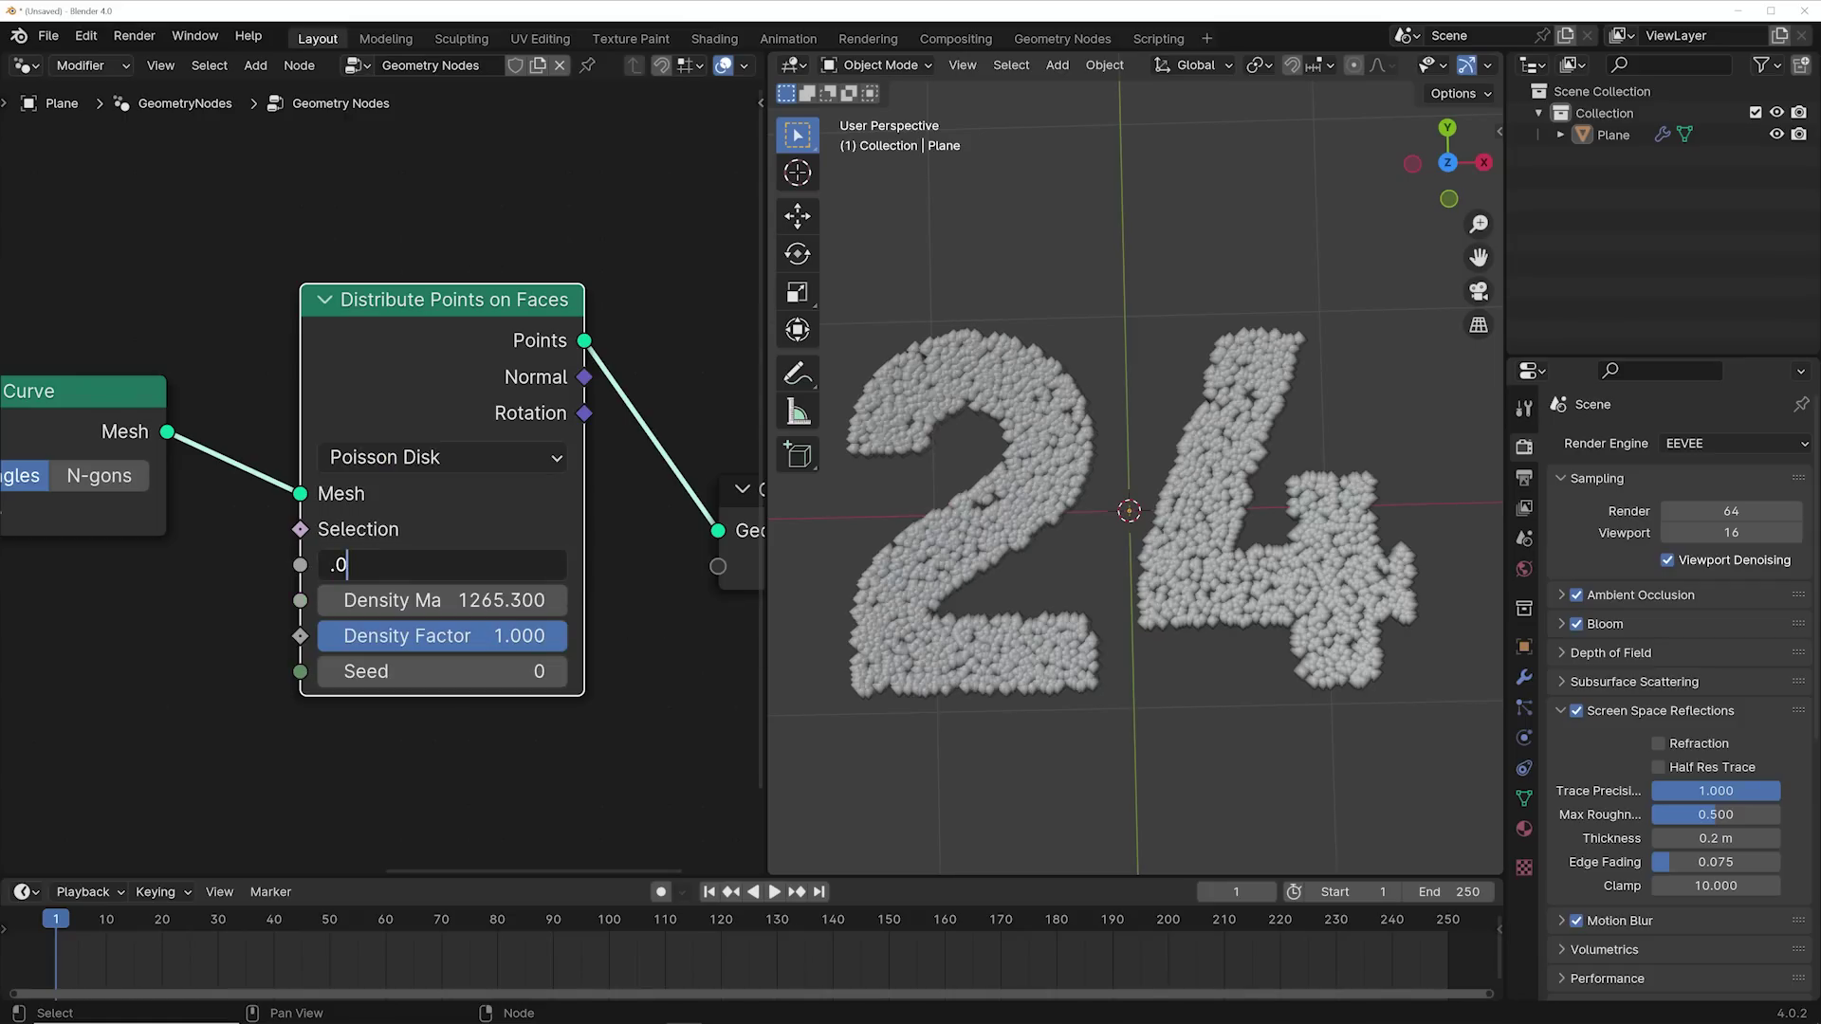
pyautogui.write('.08')
pyautogui.press('Return')
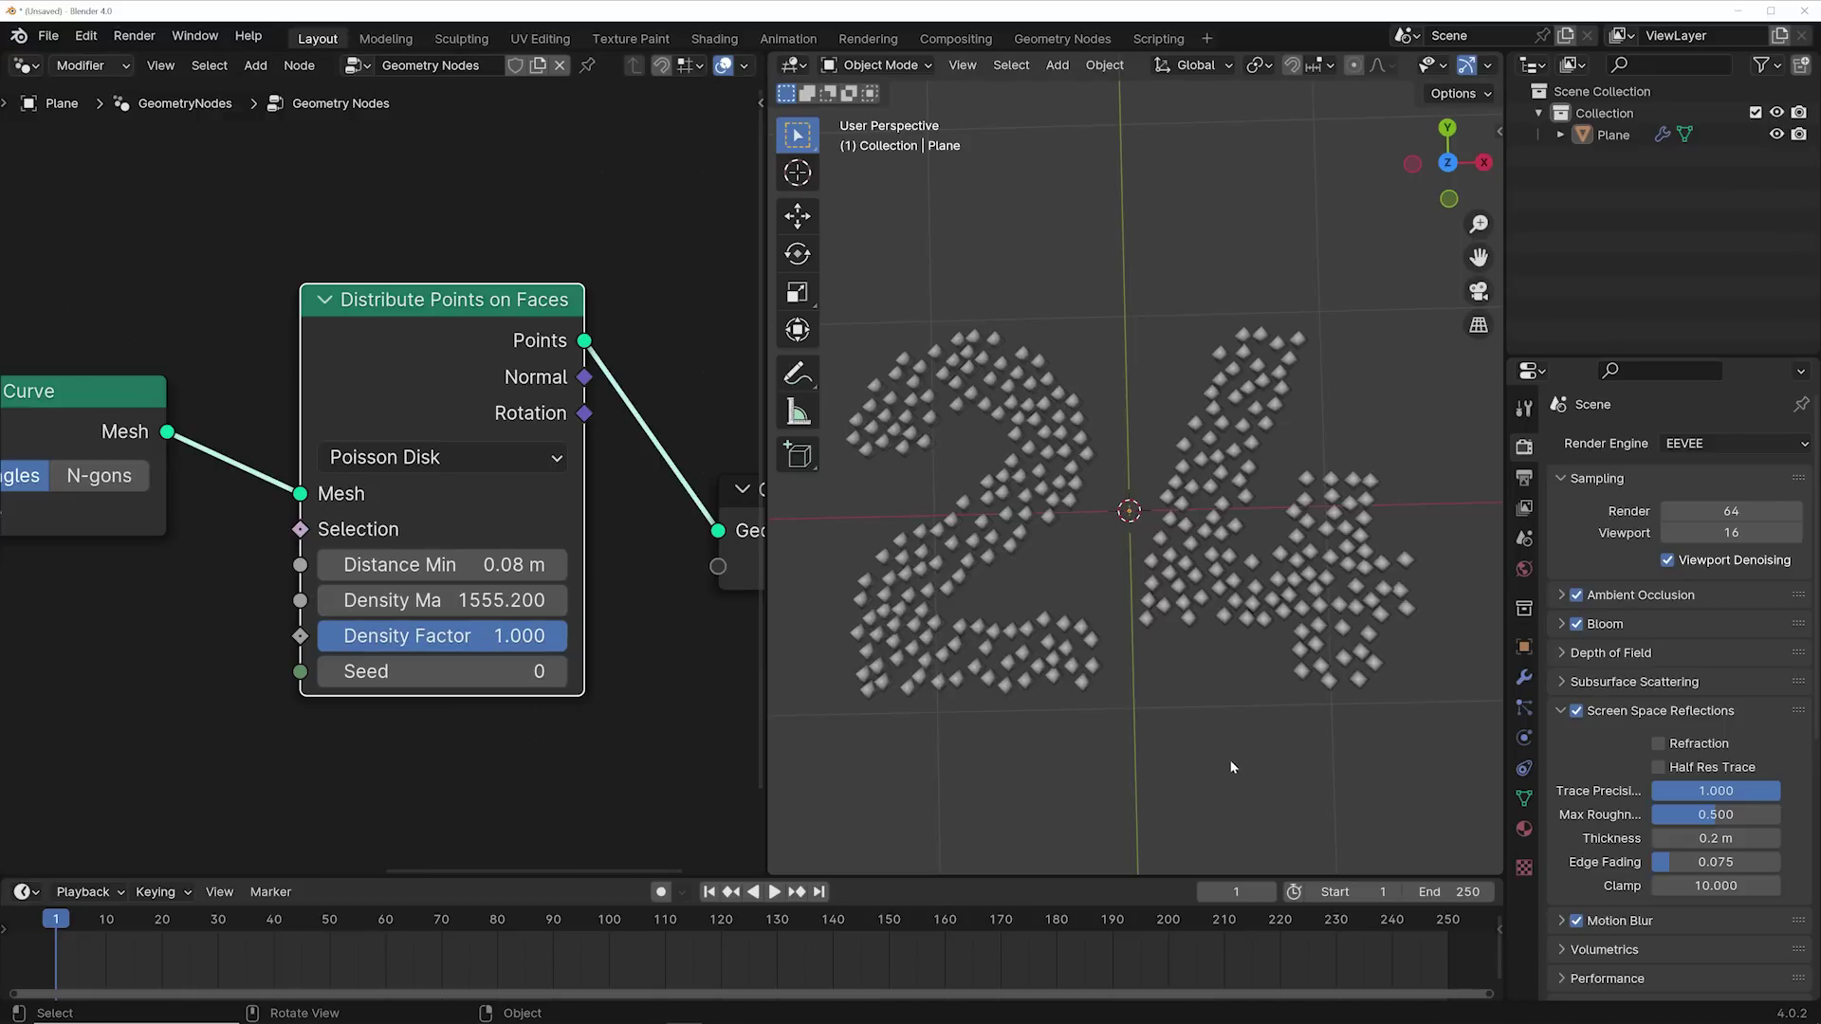
pyautogui.moveTo(1232, 767); pyautogui.dragTo(1220, 716, button='middle')
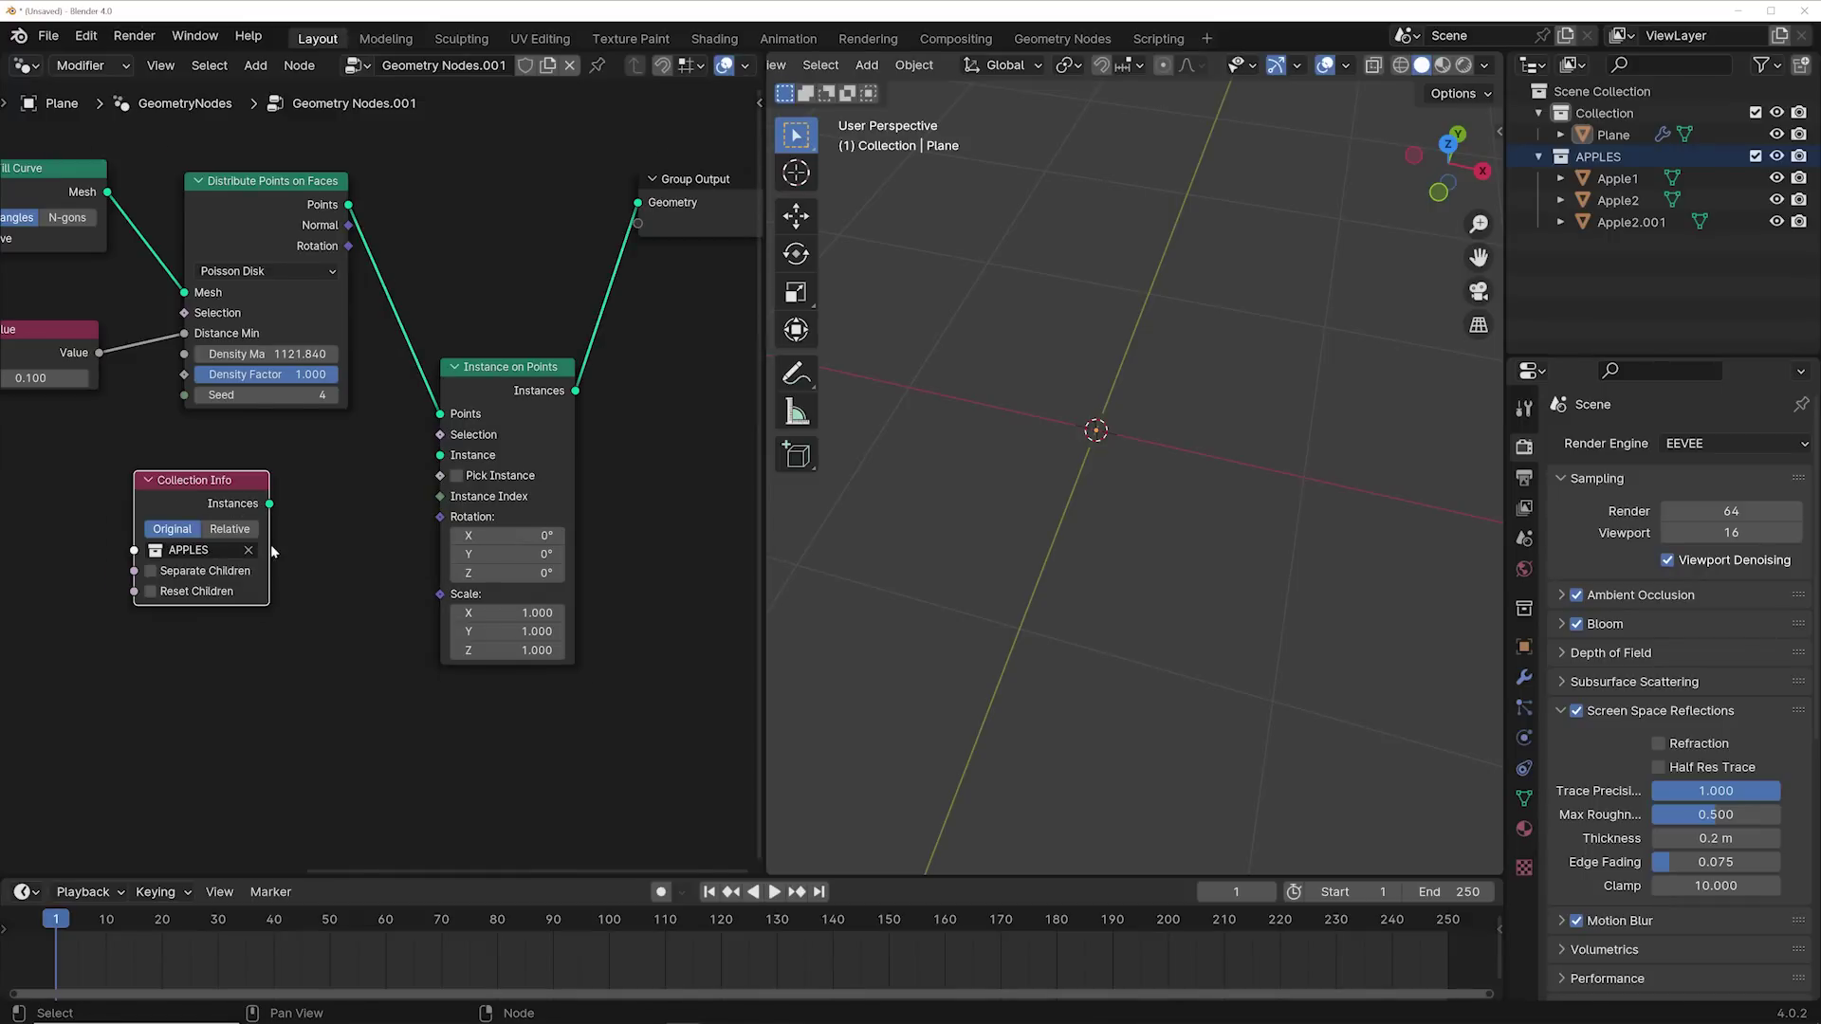
# Step: Connect the APPLES Collection Info, with Separate Children and Reset Children enabled, to Instance on Points' Instance input and enable Pick Instance
pyautogui.scroll(2, 272, 551)
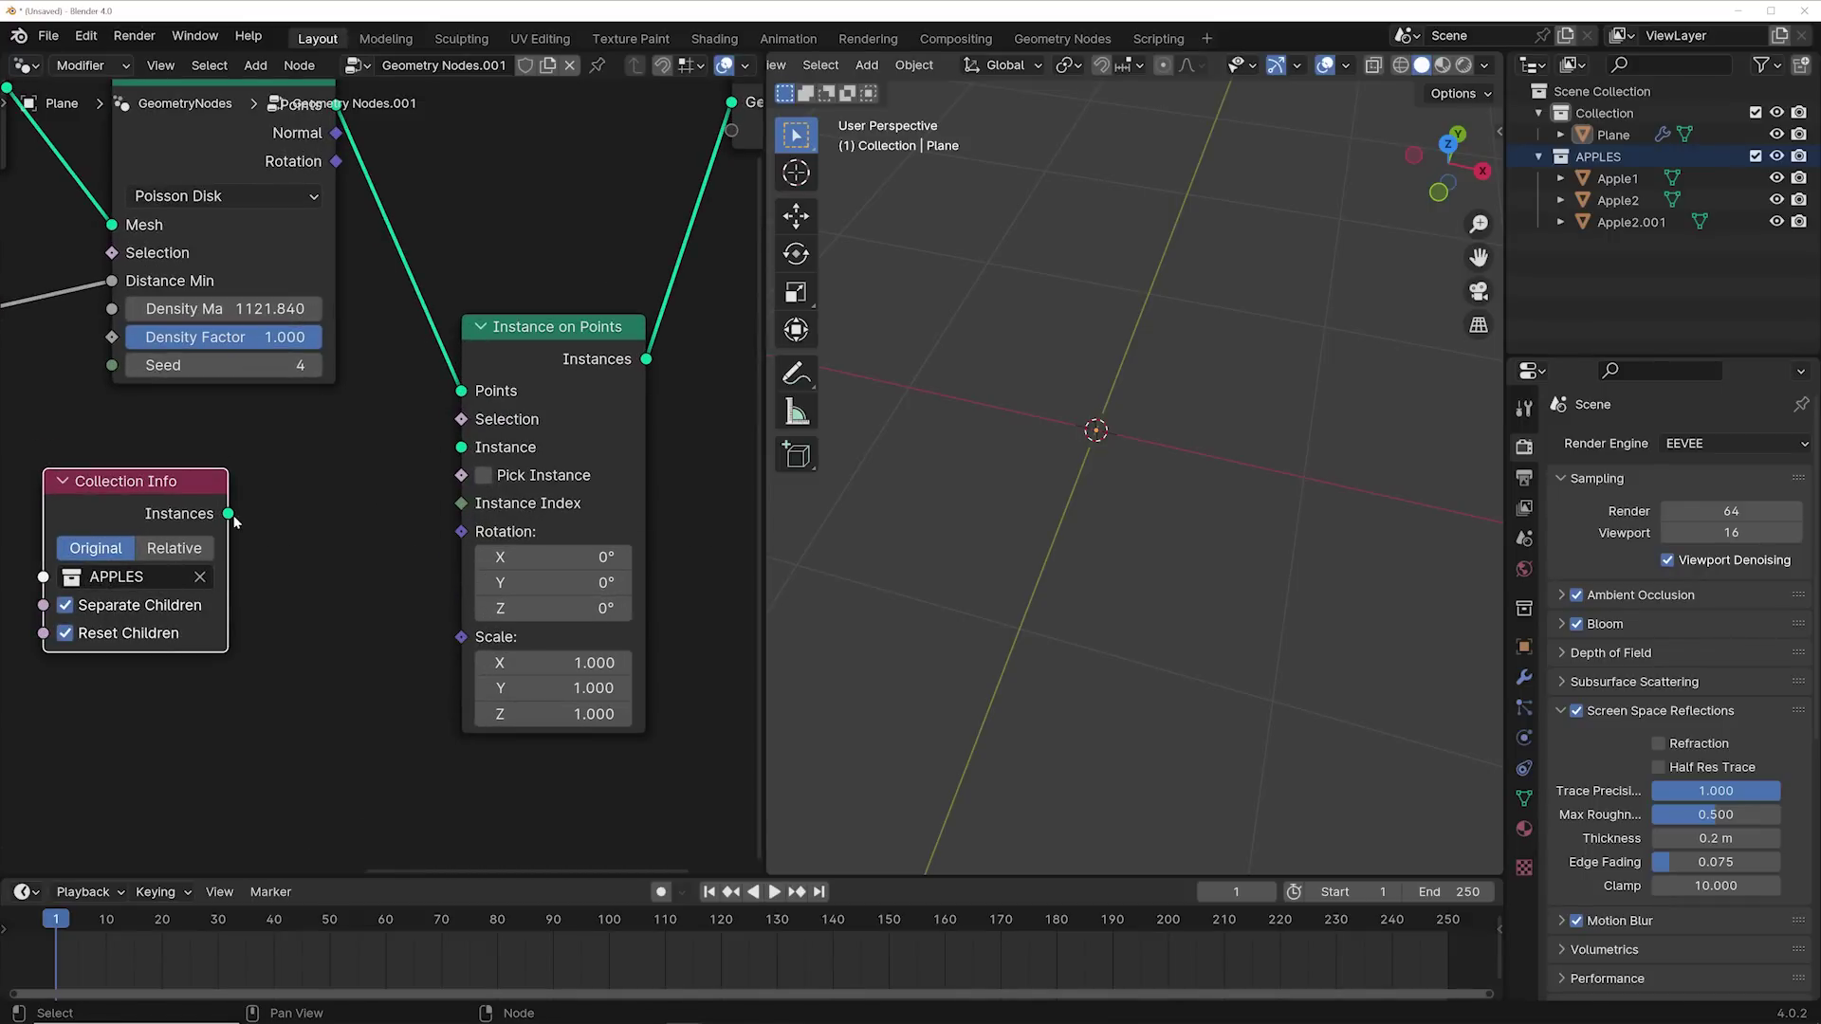
pyautogui.moveTo(232, 518); pyautogui.dragTo(417, 408)
pyautogui.click(484, 475)
pyautogui.moveTo(181, 652); pyautogui.dragTo(245, 652)
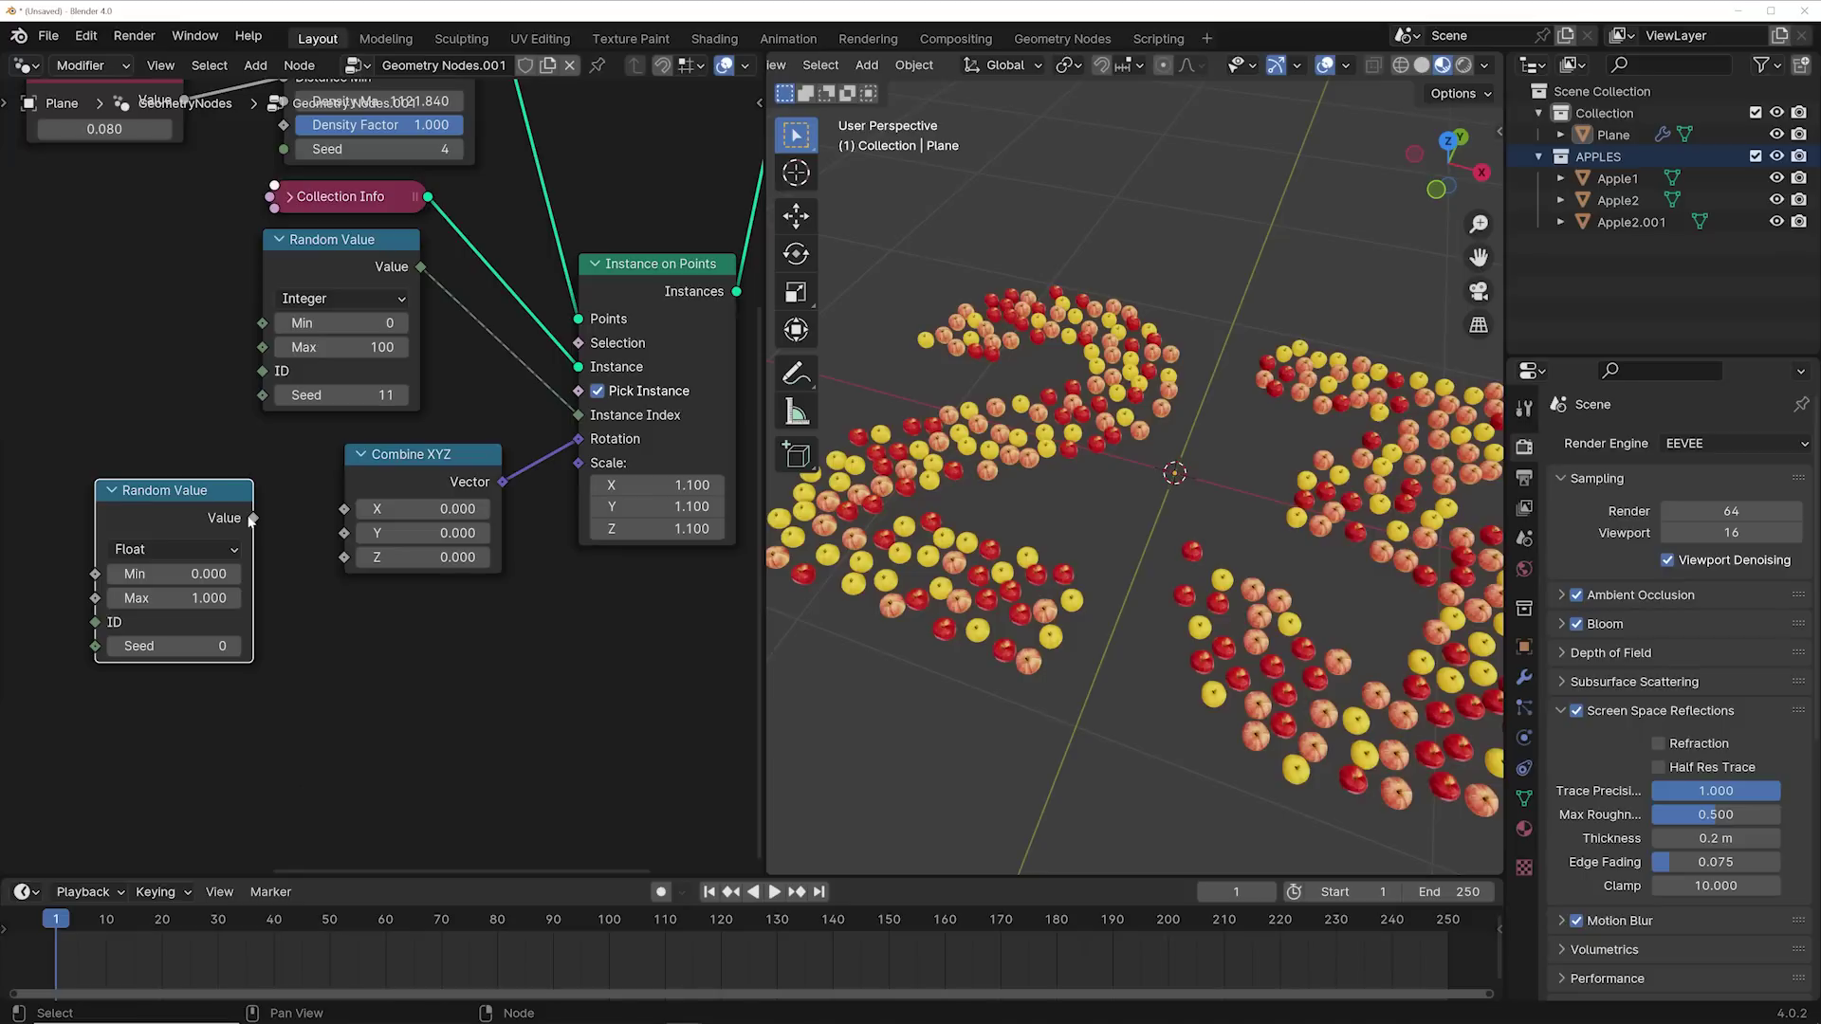
# Step: Randomize the apples' rotation by driving the Combine XYZ Z and Y inputs with float Random Value nodes and adjusting their ranges
pyautogui.moveTo(367, 567); pyautogui.dragTo(365, 566)
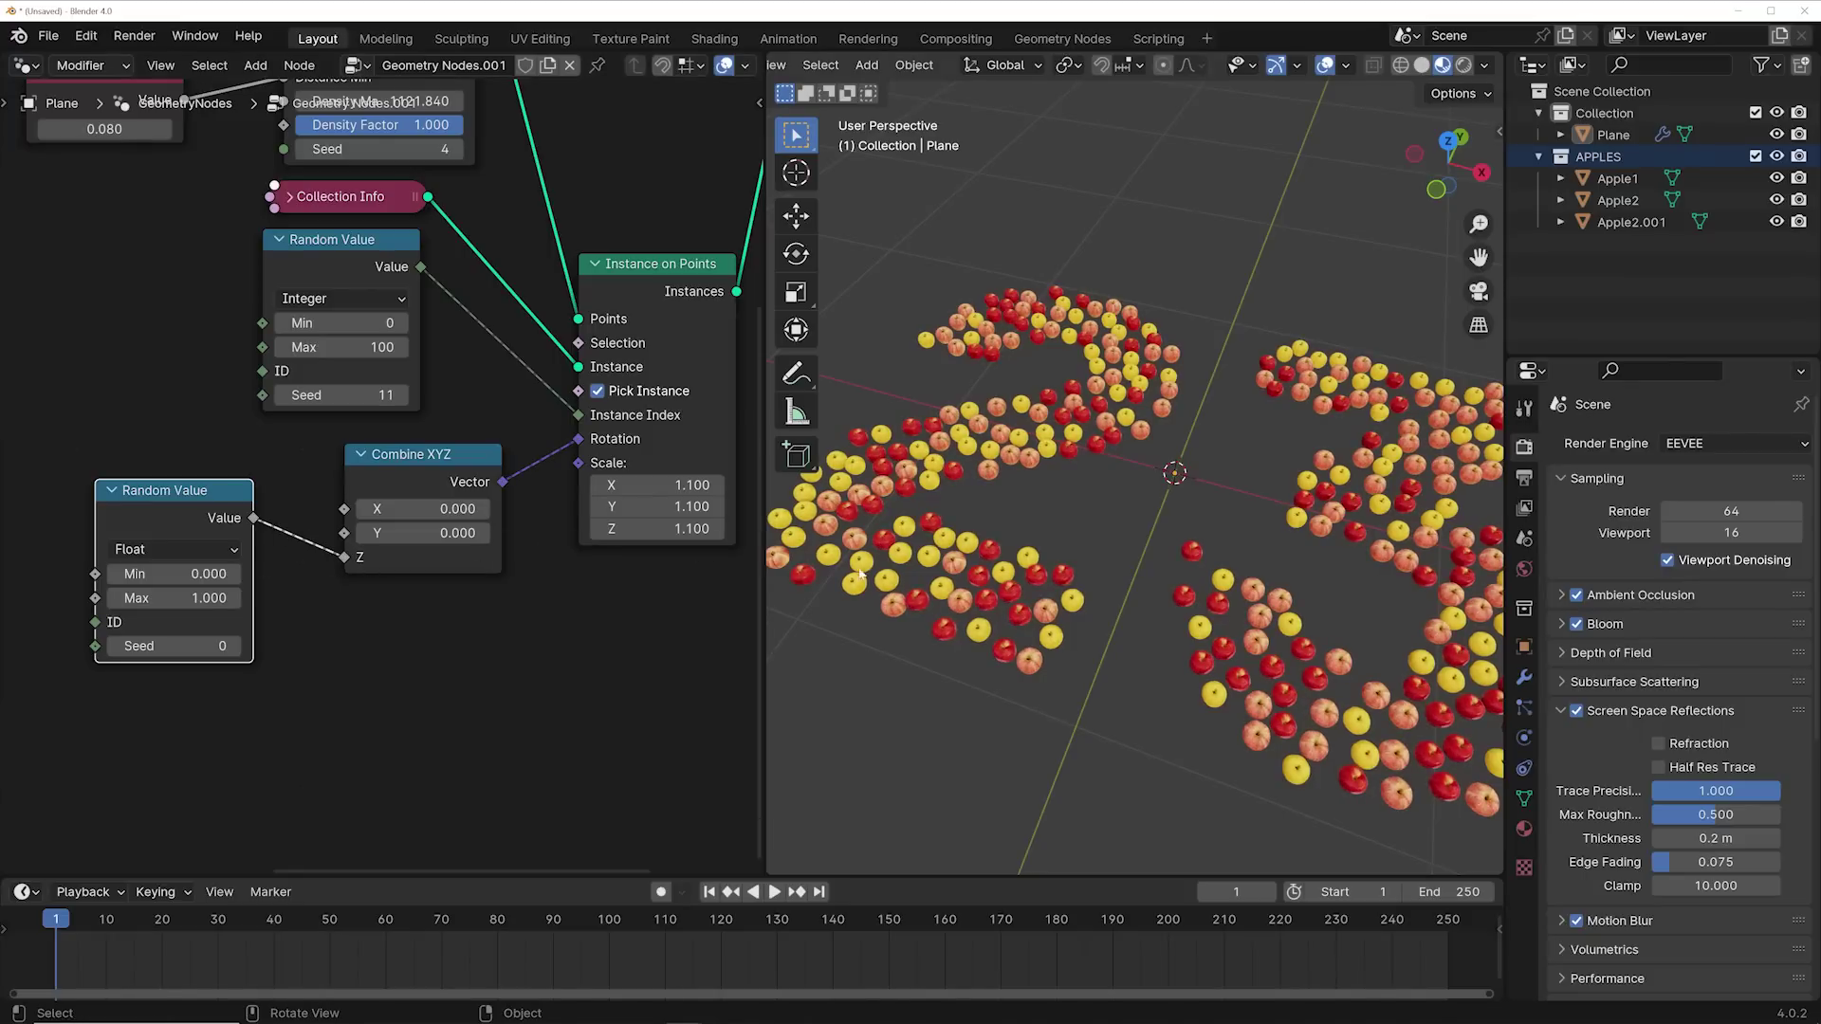
pyautogui.scroll(5, 968, 571)
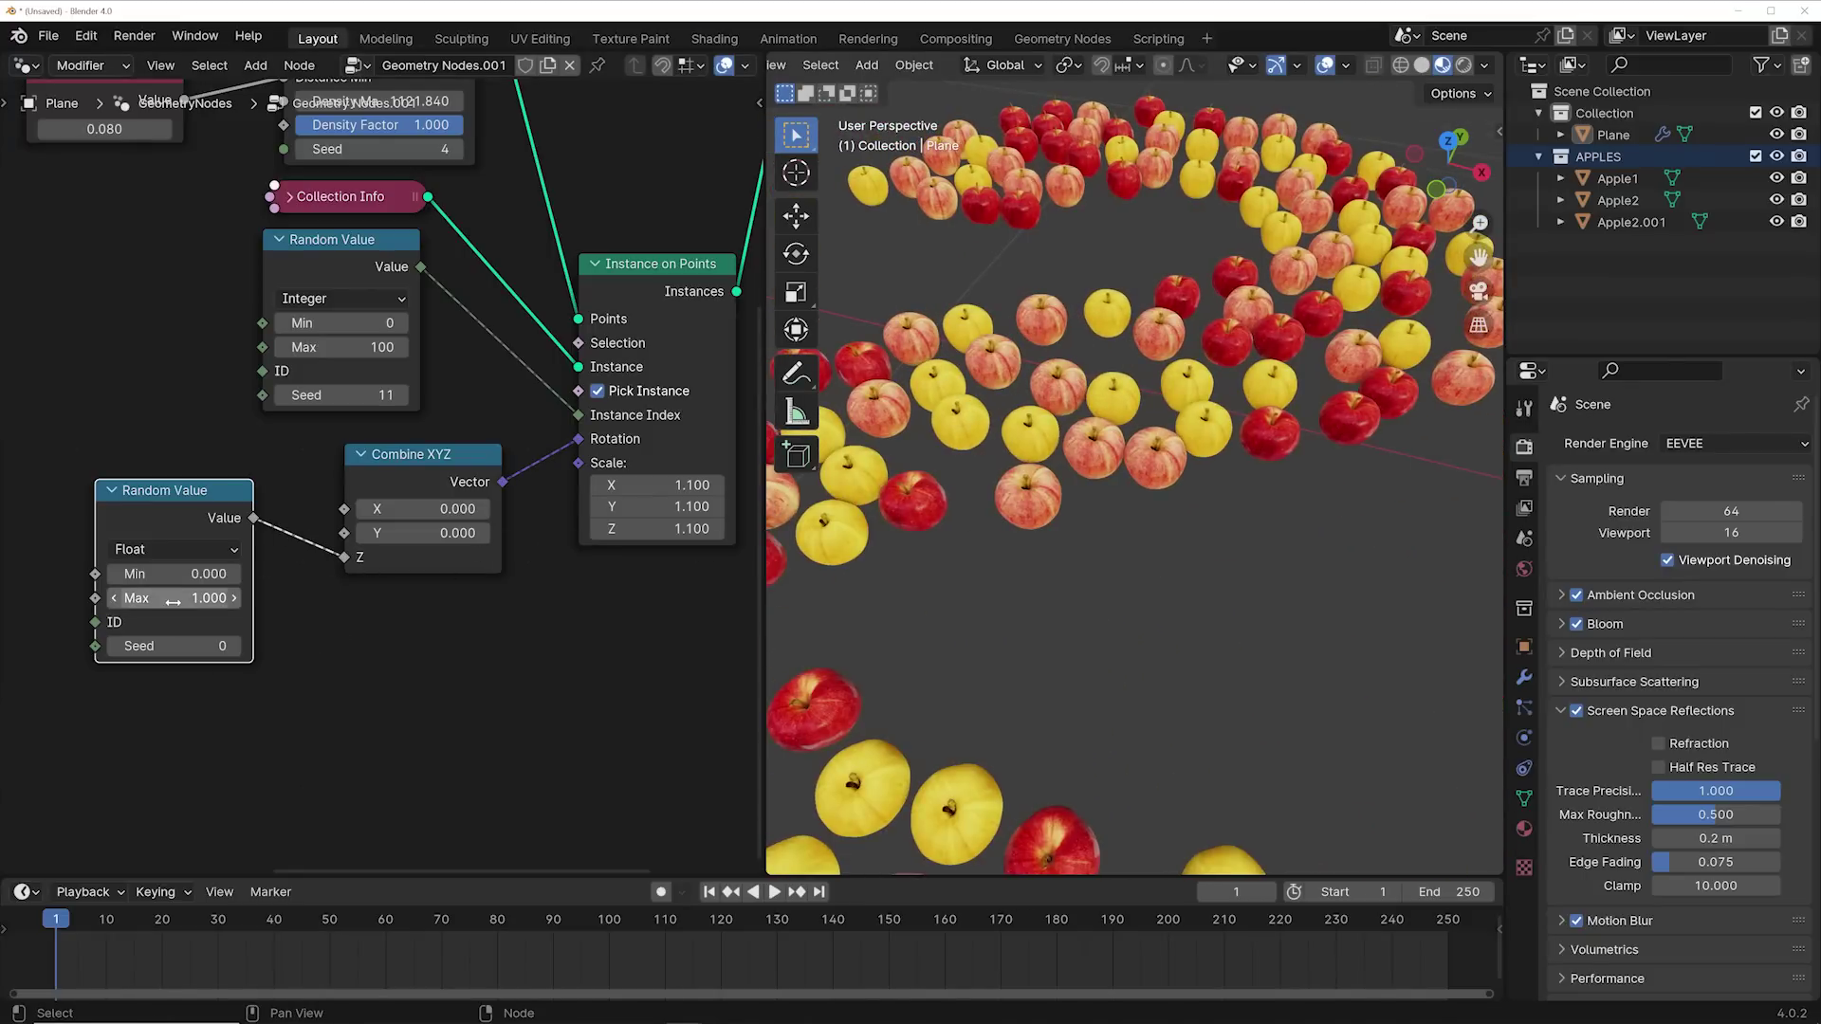
pyautogui.moveTo(172, 601); pyautogui.dragTo(402, 601)
pyautogui.moveTo(197, 574); pyautogui.dragTo(71, 573)
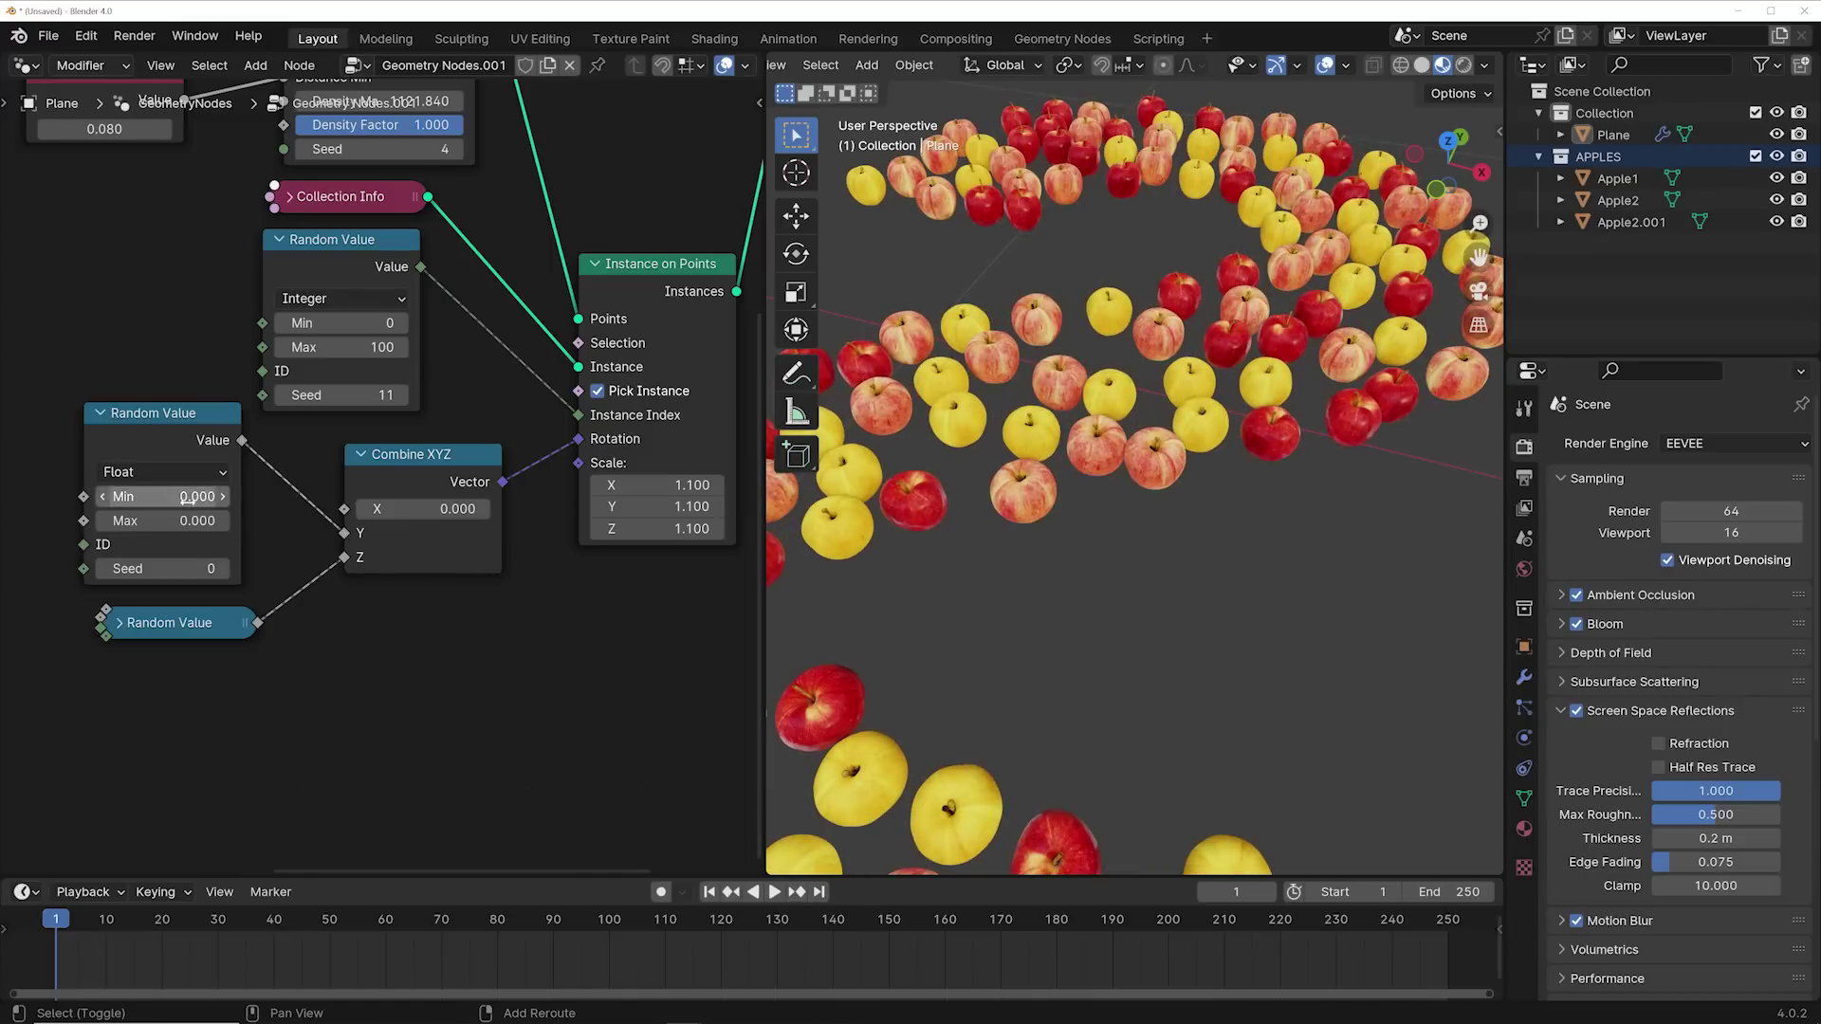
pyautogui.moveTo(162, 496)
pyautogui.mouseDown()
pyautogui.moveTo(192, 496)
pyautogui.moveTo(157, 495)
pyautogui.mouseUp()
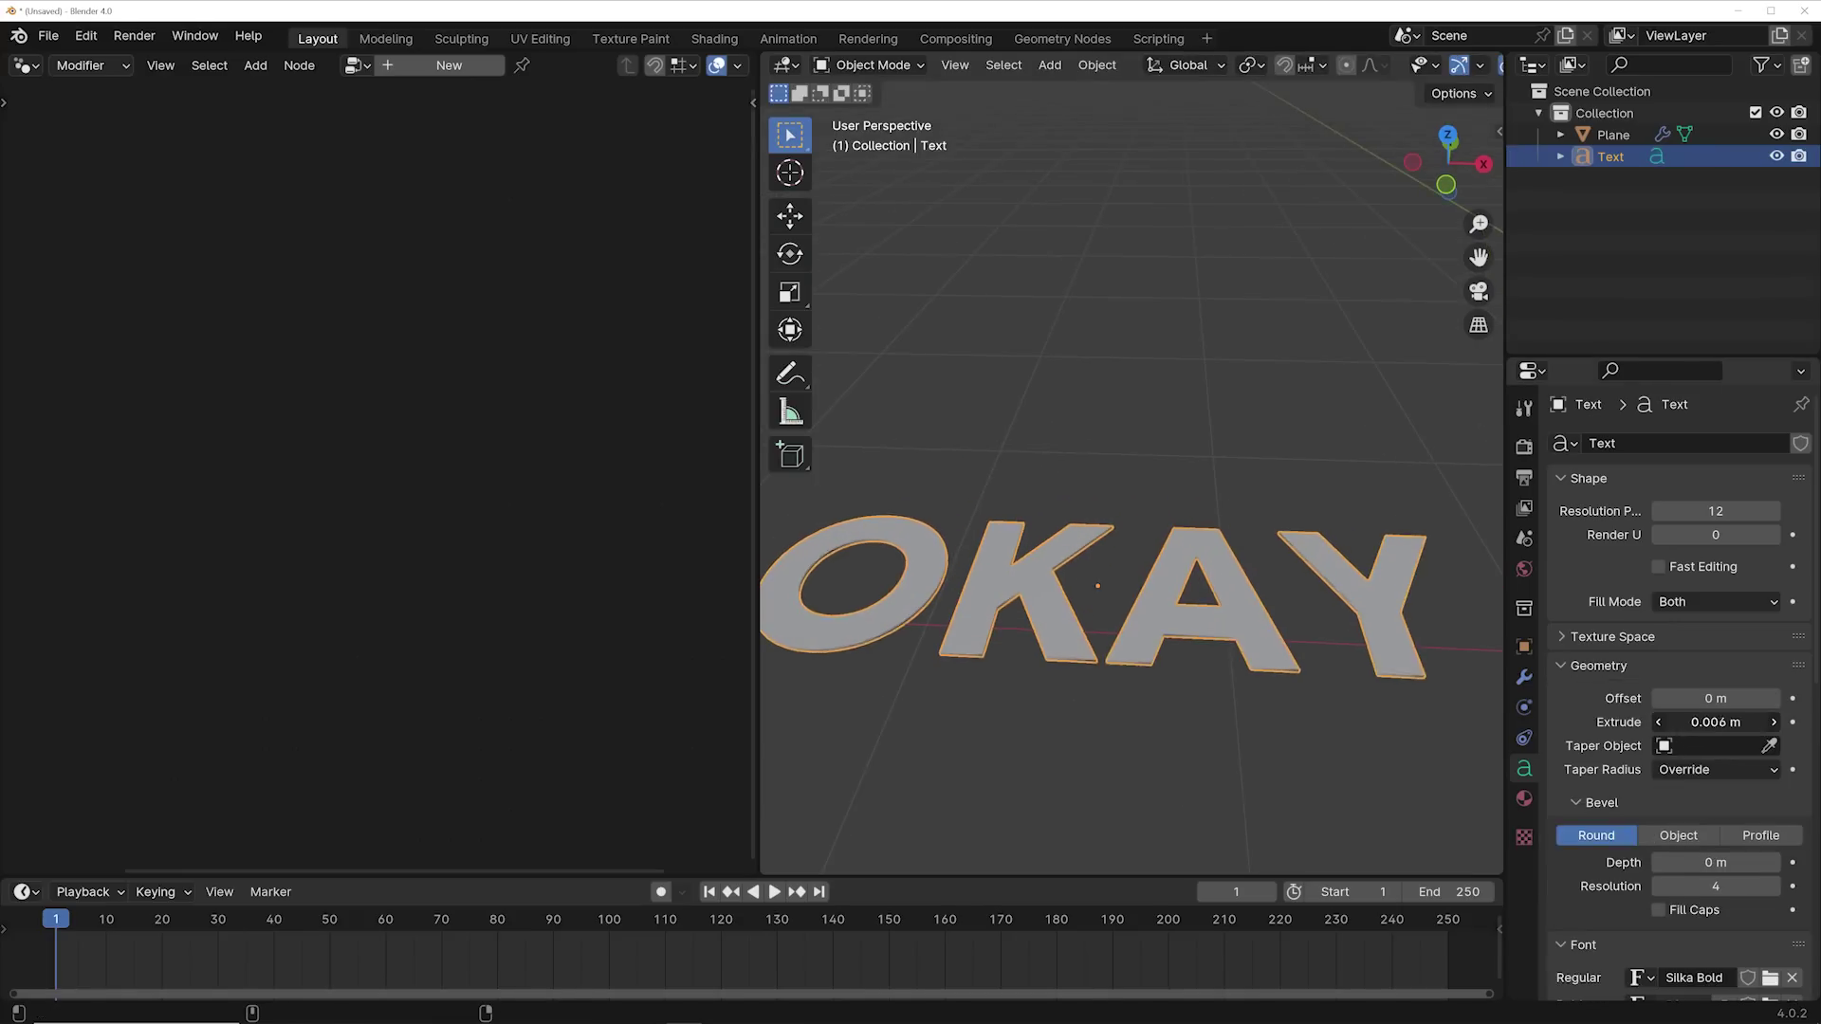
# Step: Give the OKAY text object an Extrude of 0.036 m and a Bevel Depth of 0.01 m
pyautogui.scroll(-2, 1771, 777)
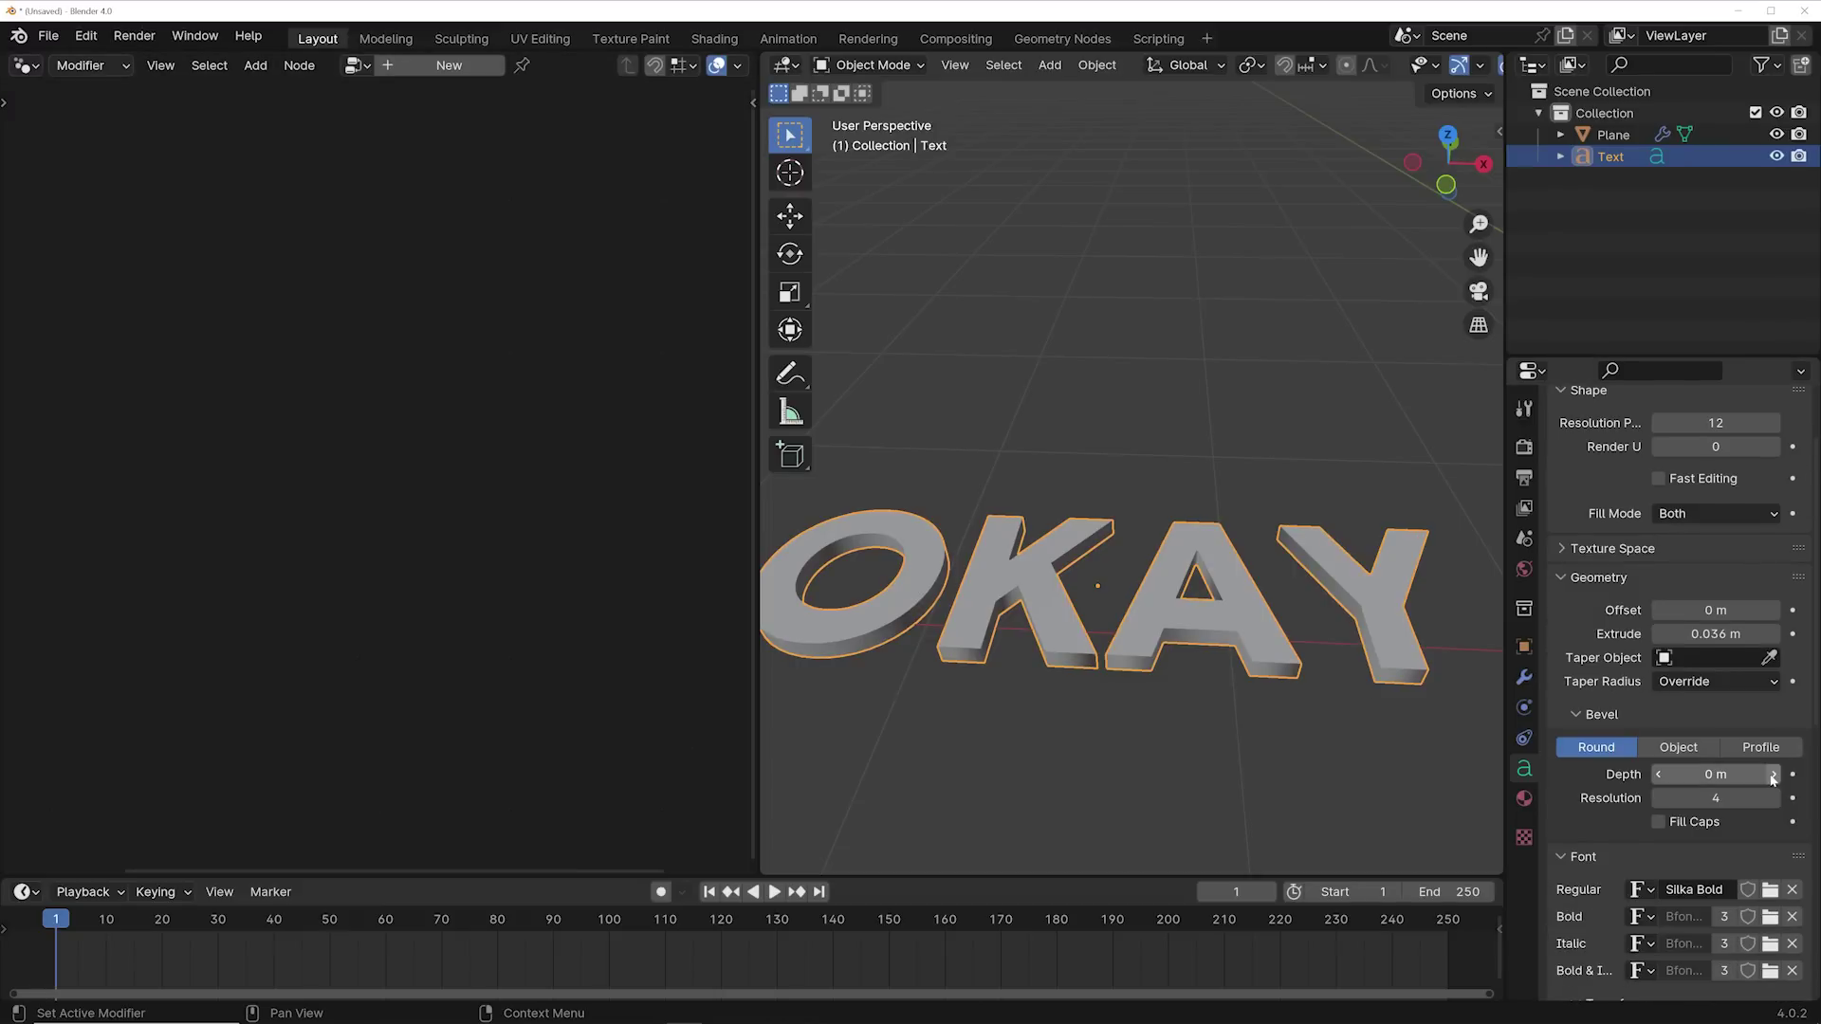
pyautogui.scroll(-5, 1641, 761)
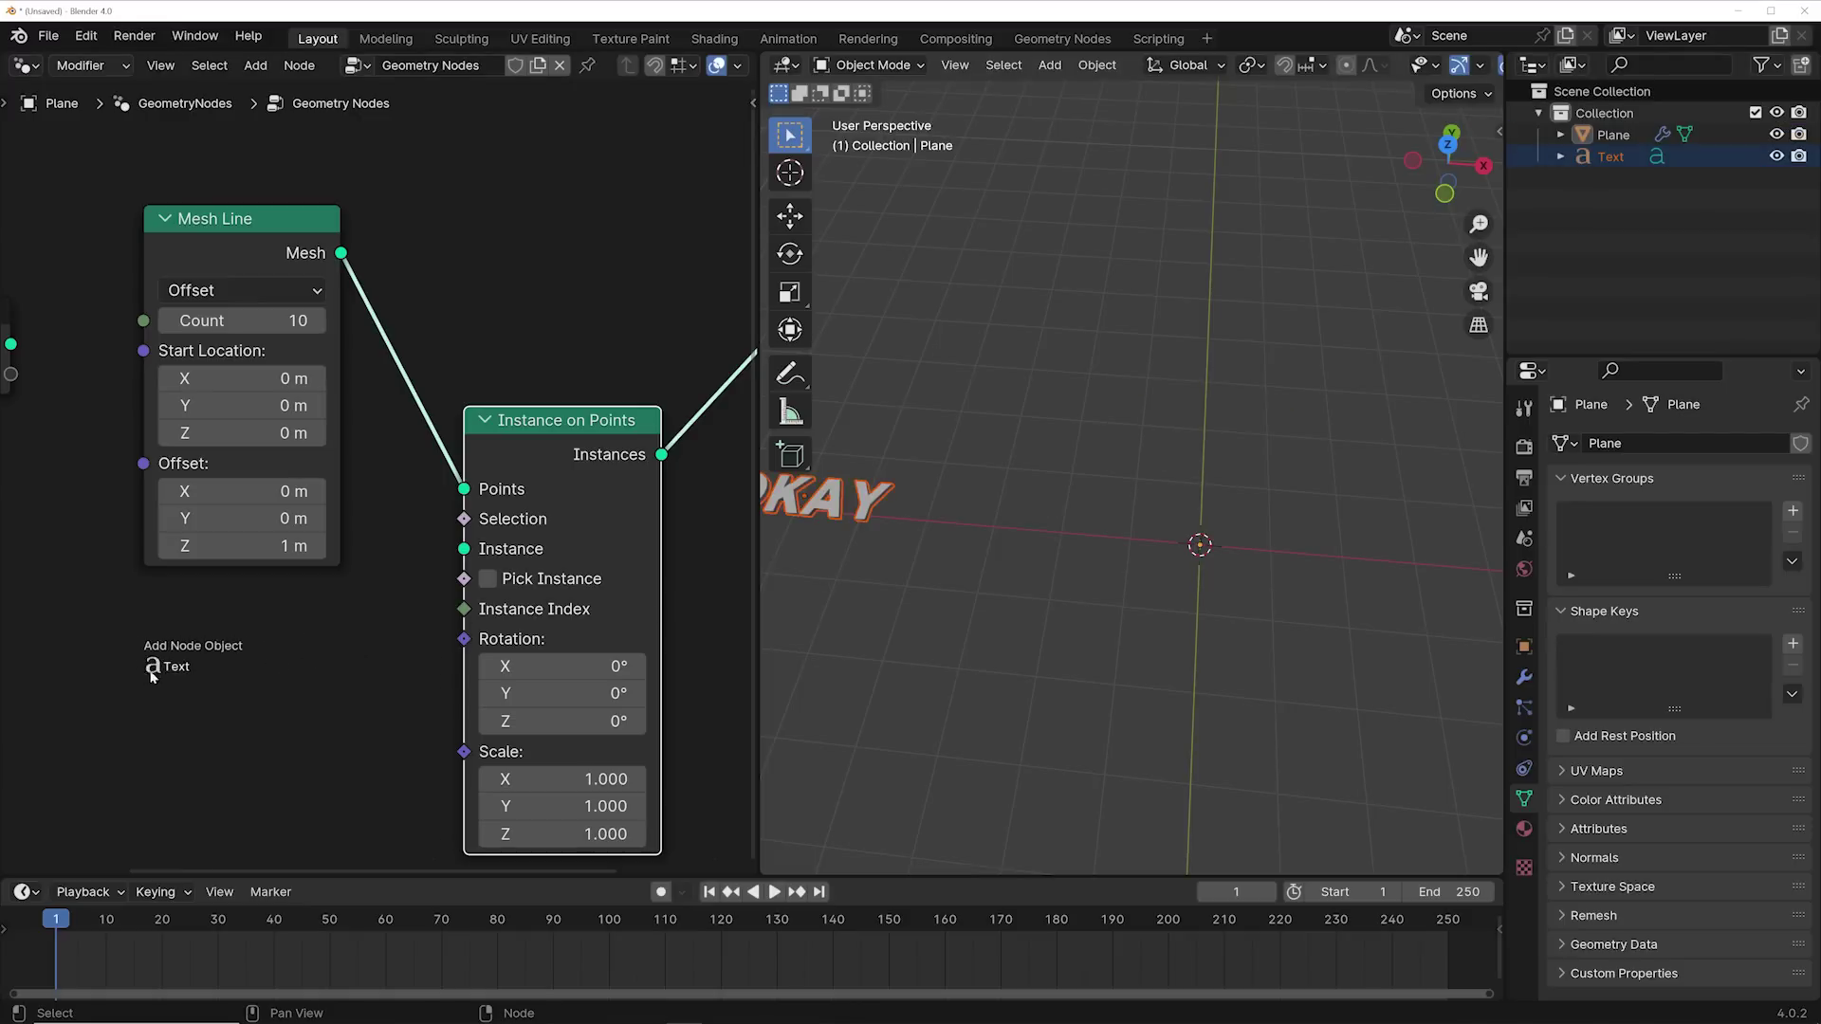
# Step: Place the Object Info node referencing the Text object directly below the Mesh Line node
pyautogui.moveTo(152, 675); pyautogui.dragTo(102, 643)
pyautogui.moveTo(204, 691); pyautogui.dragTo(217, 621)
pyautogui.moveTo(217, 622); pyautogui.dragTo(219, 612, button='middle')
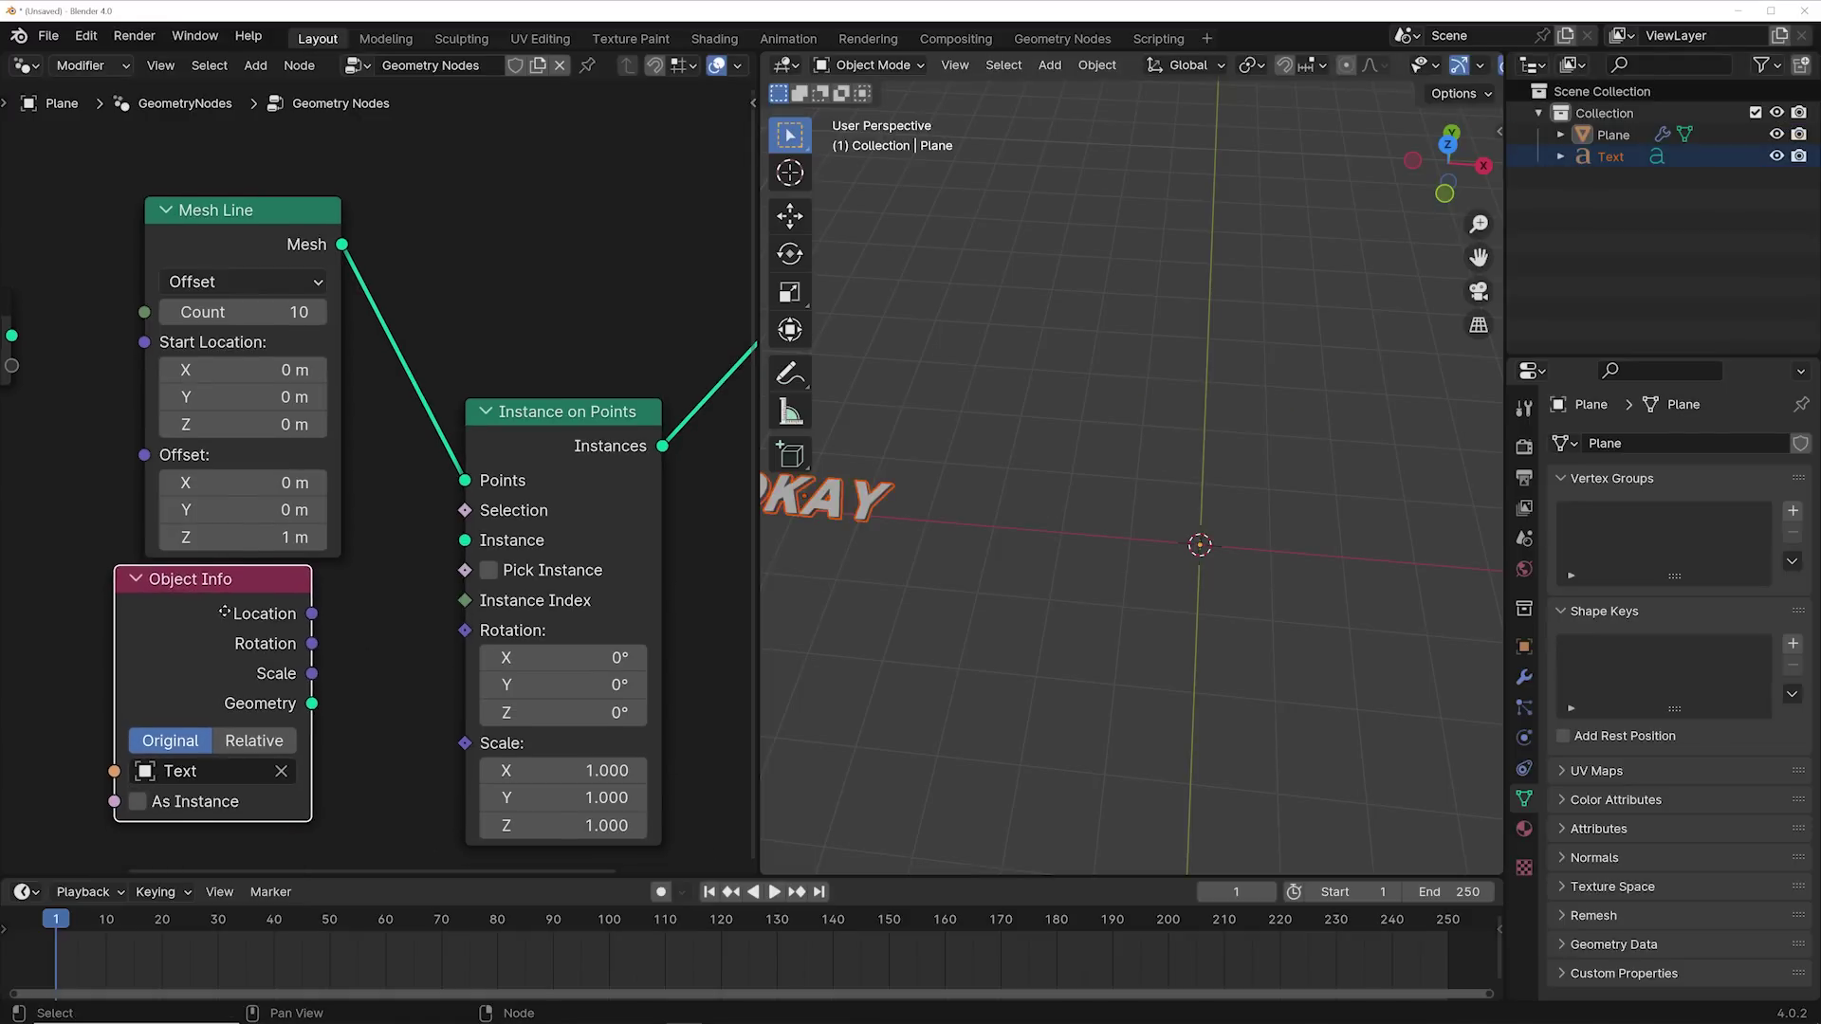
# Step: Set the Mesh Line's Z Offset to 0.33 m to space the repeated OKAY text instances more closely
pyautogui.moveTo(1162, 735); pyautogui.dragTo(1052, 616, button='middle')
pyautogui.keyDown('shift'); pyautogui.moveTo(243, 536); pyautogui.dragTo(179, 535); pyautogui.keyUp('shift')
pyautogui.moveTo(1123, 629); pyautogui.dragTo(1109, 644, button='middle')
pyautogui.scroll(-3, 380, 474)
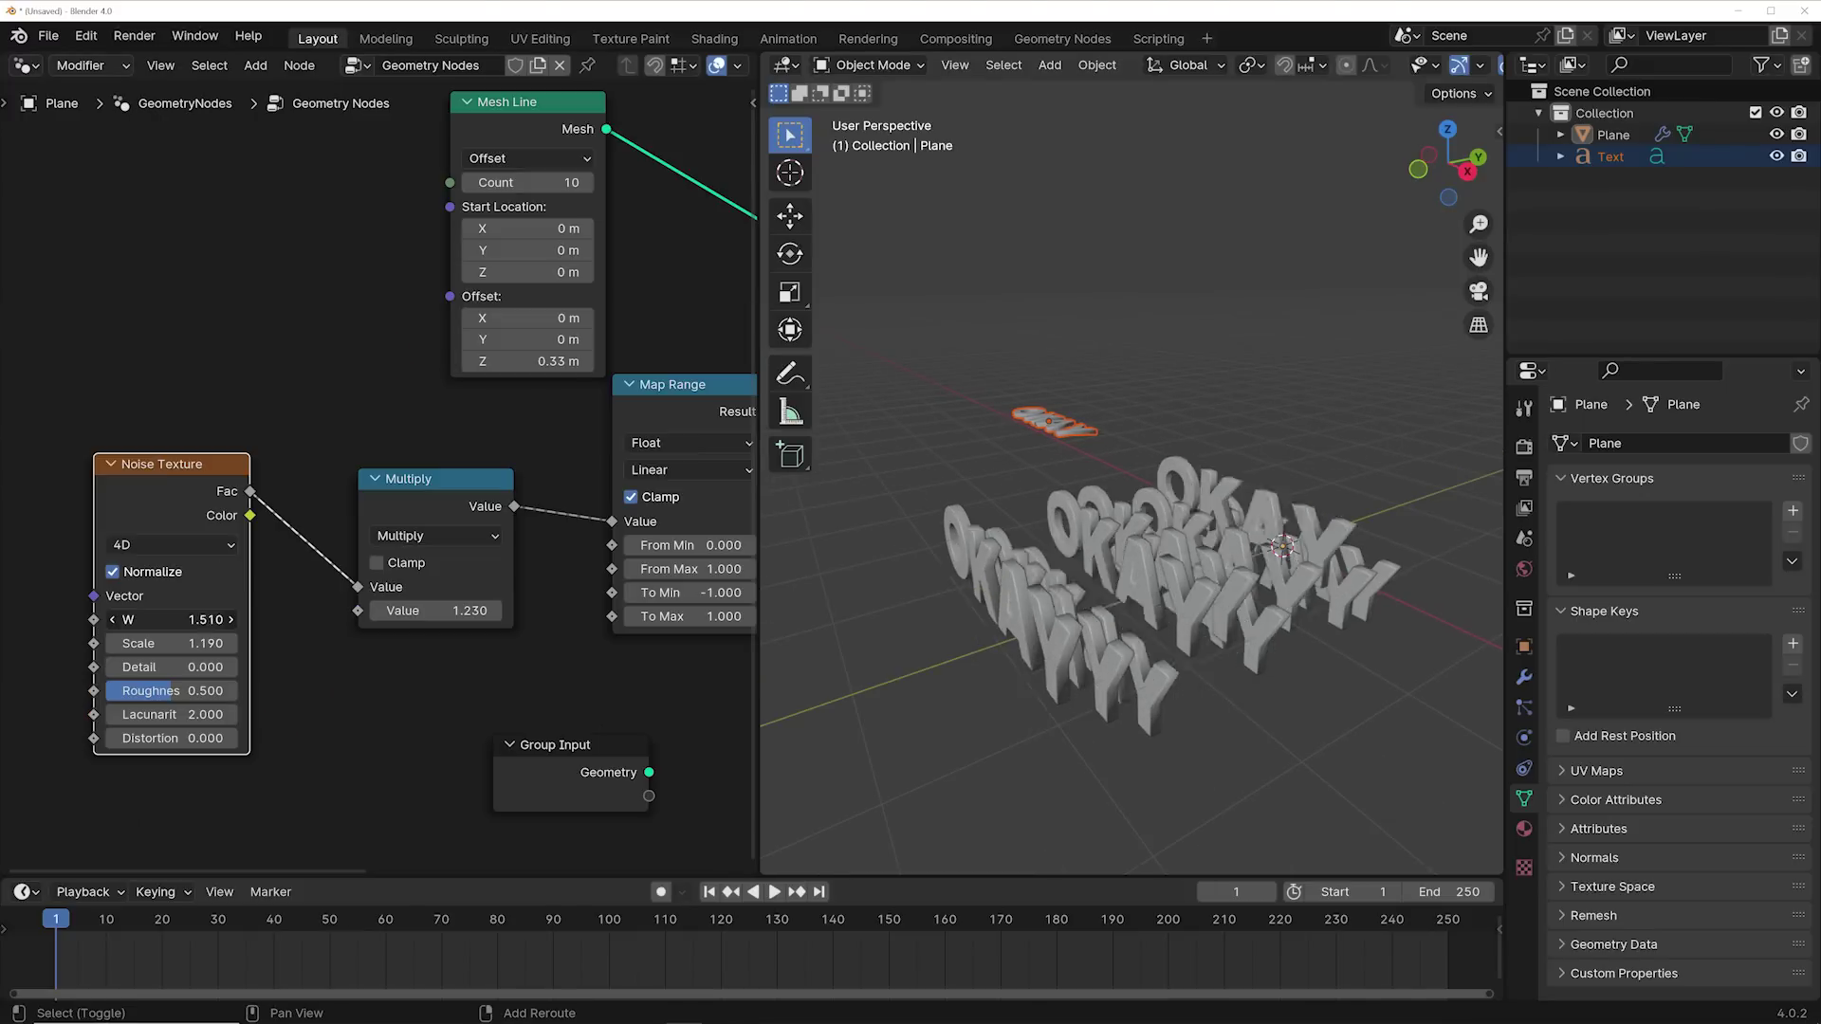
pyautogui.moveTo(174, 619); pyautogui.dragTo(256, 620)
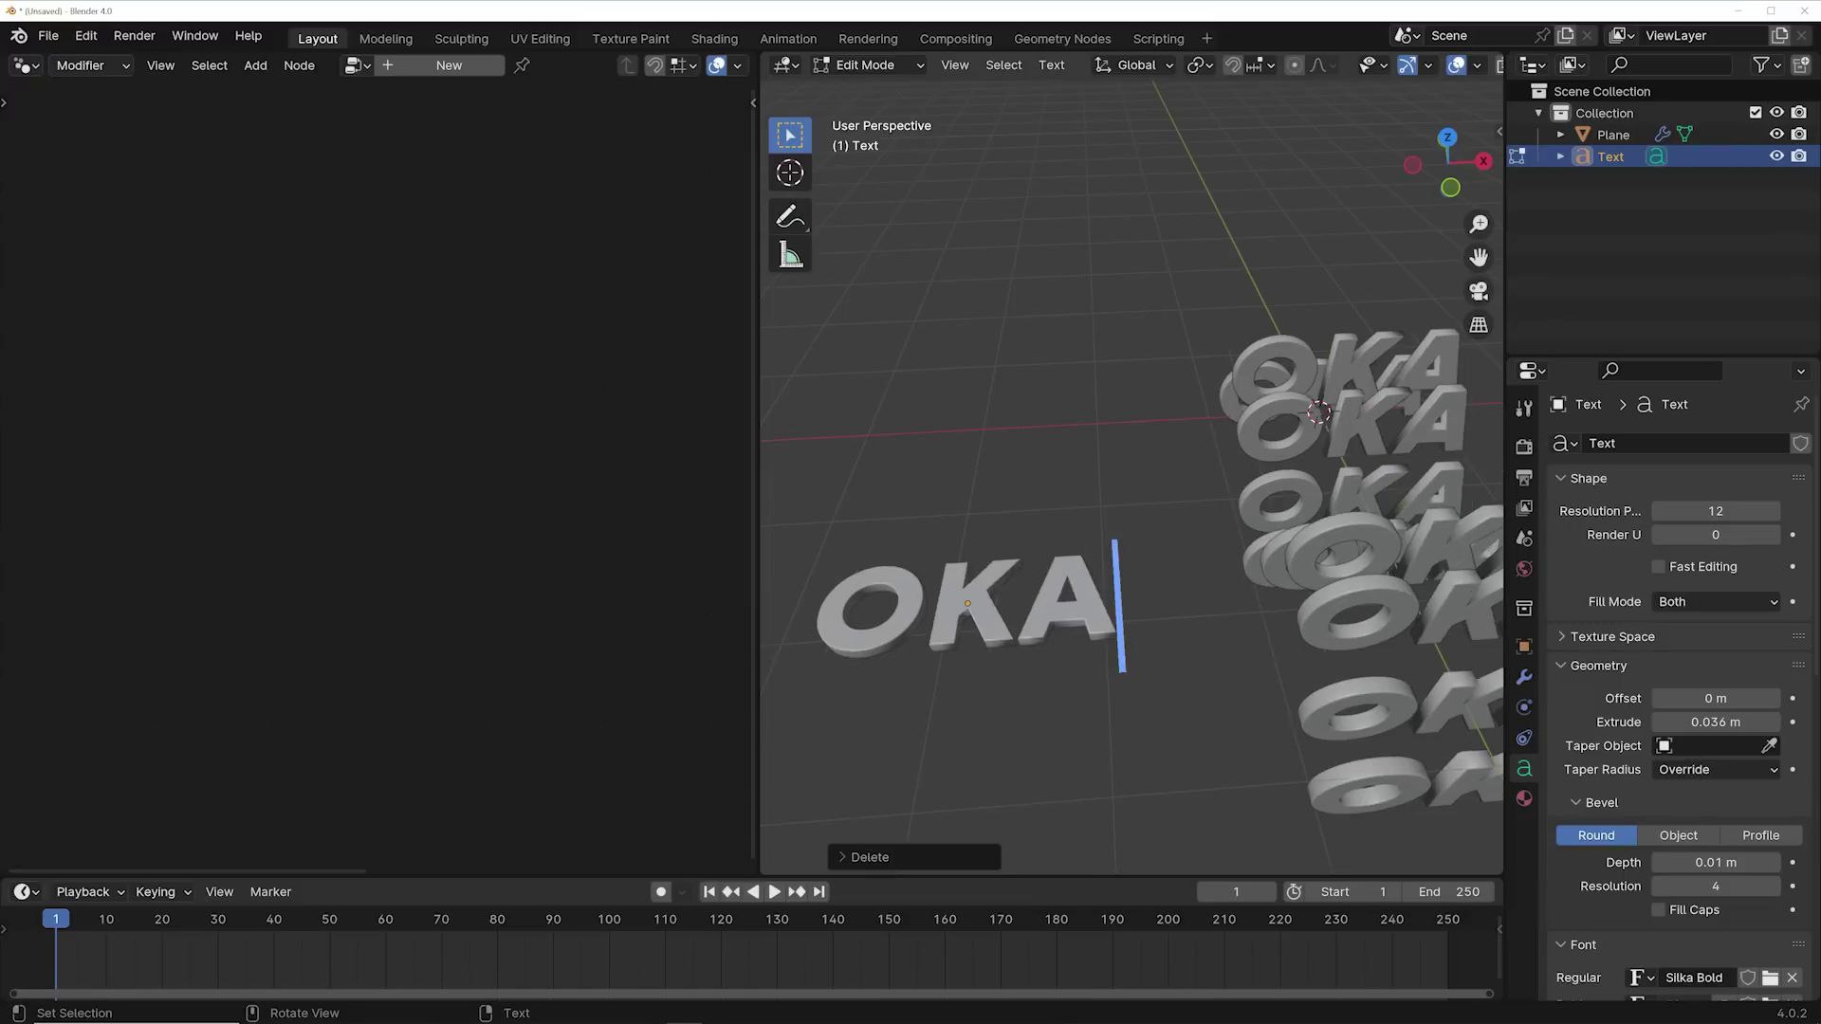
# Step: Replace the text object's wording with NOPE and leave text editing
pyautogui.press('BackSpace')
pyautogui.press('BackSpace')
pyautogui.press('BackSpace')
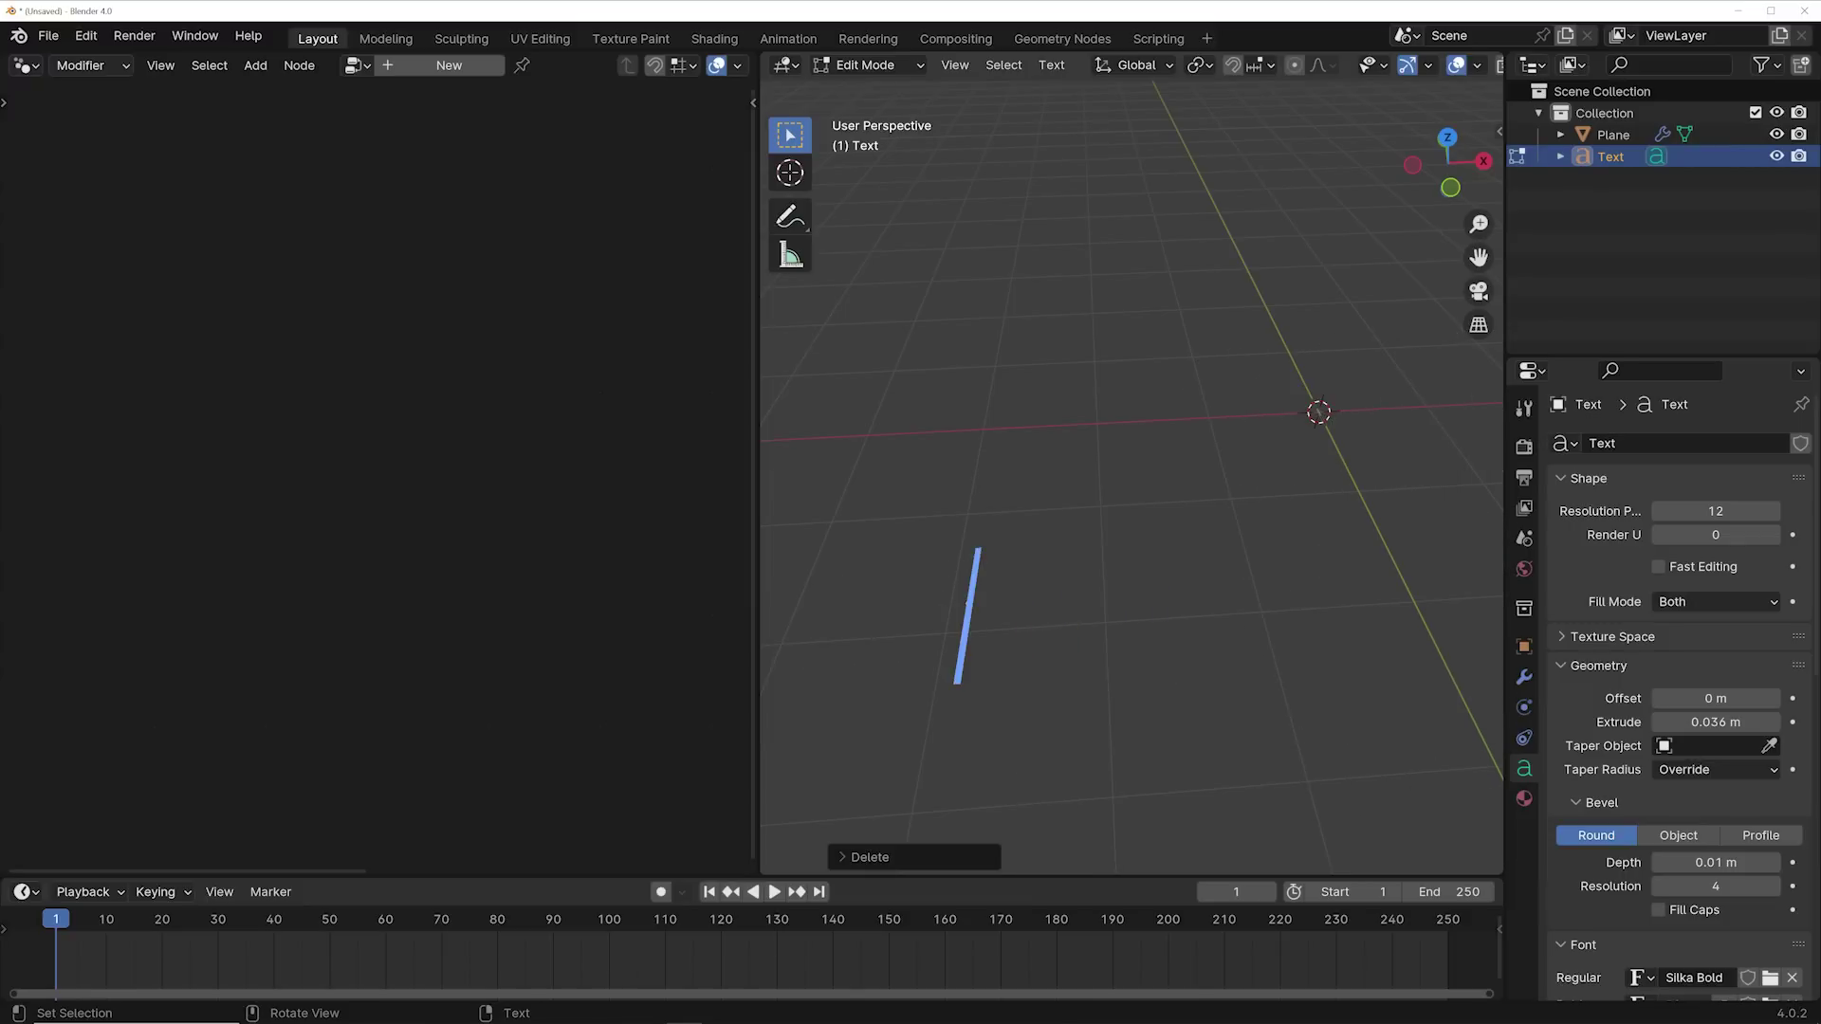
pyautogui.write('NOPE')
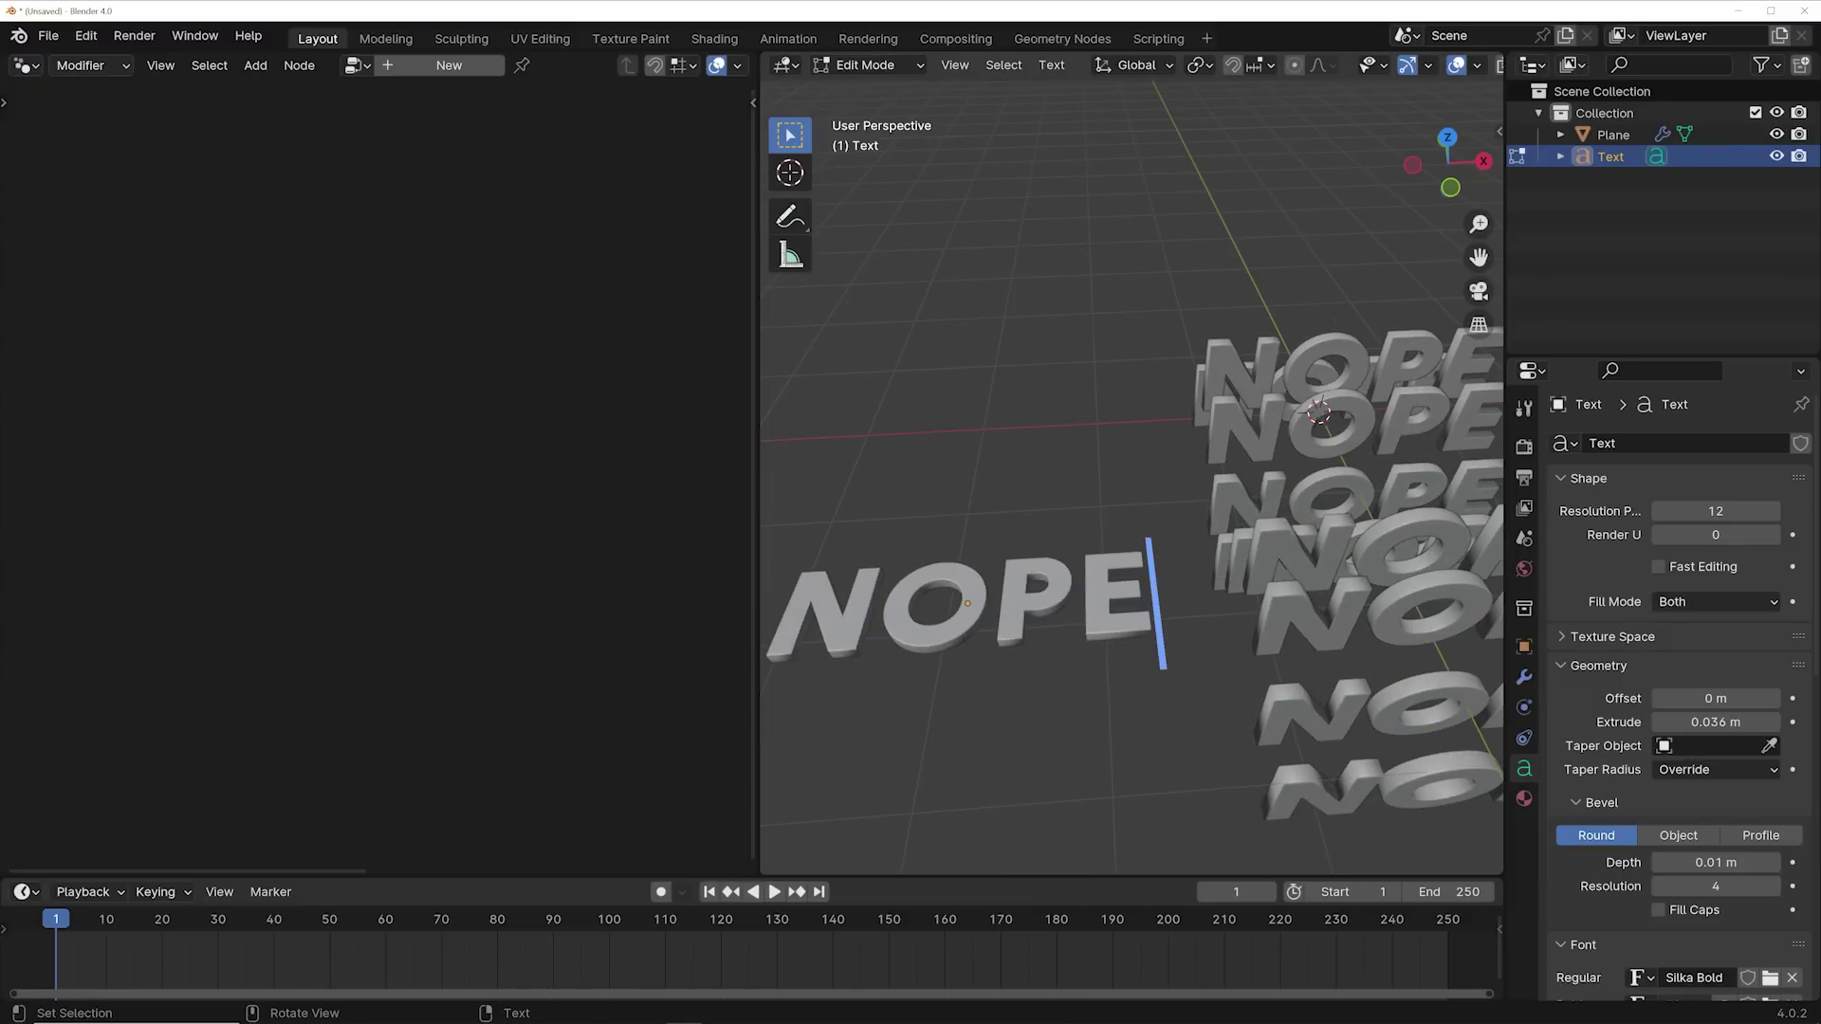
pyautogui.press('Return')
pyautogui.press('Tab')
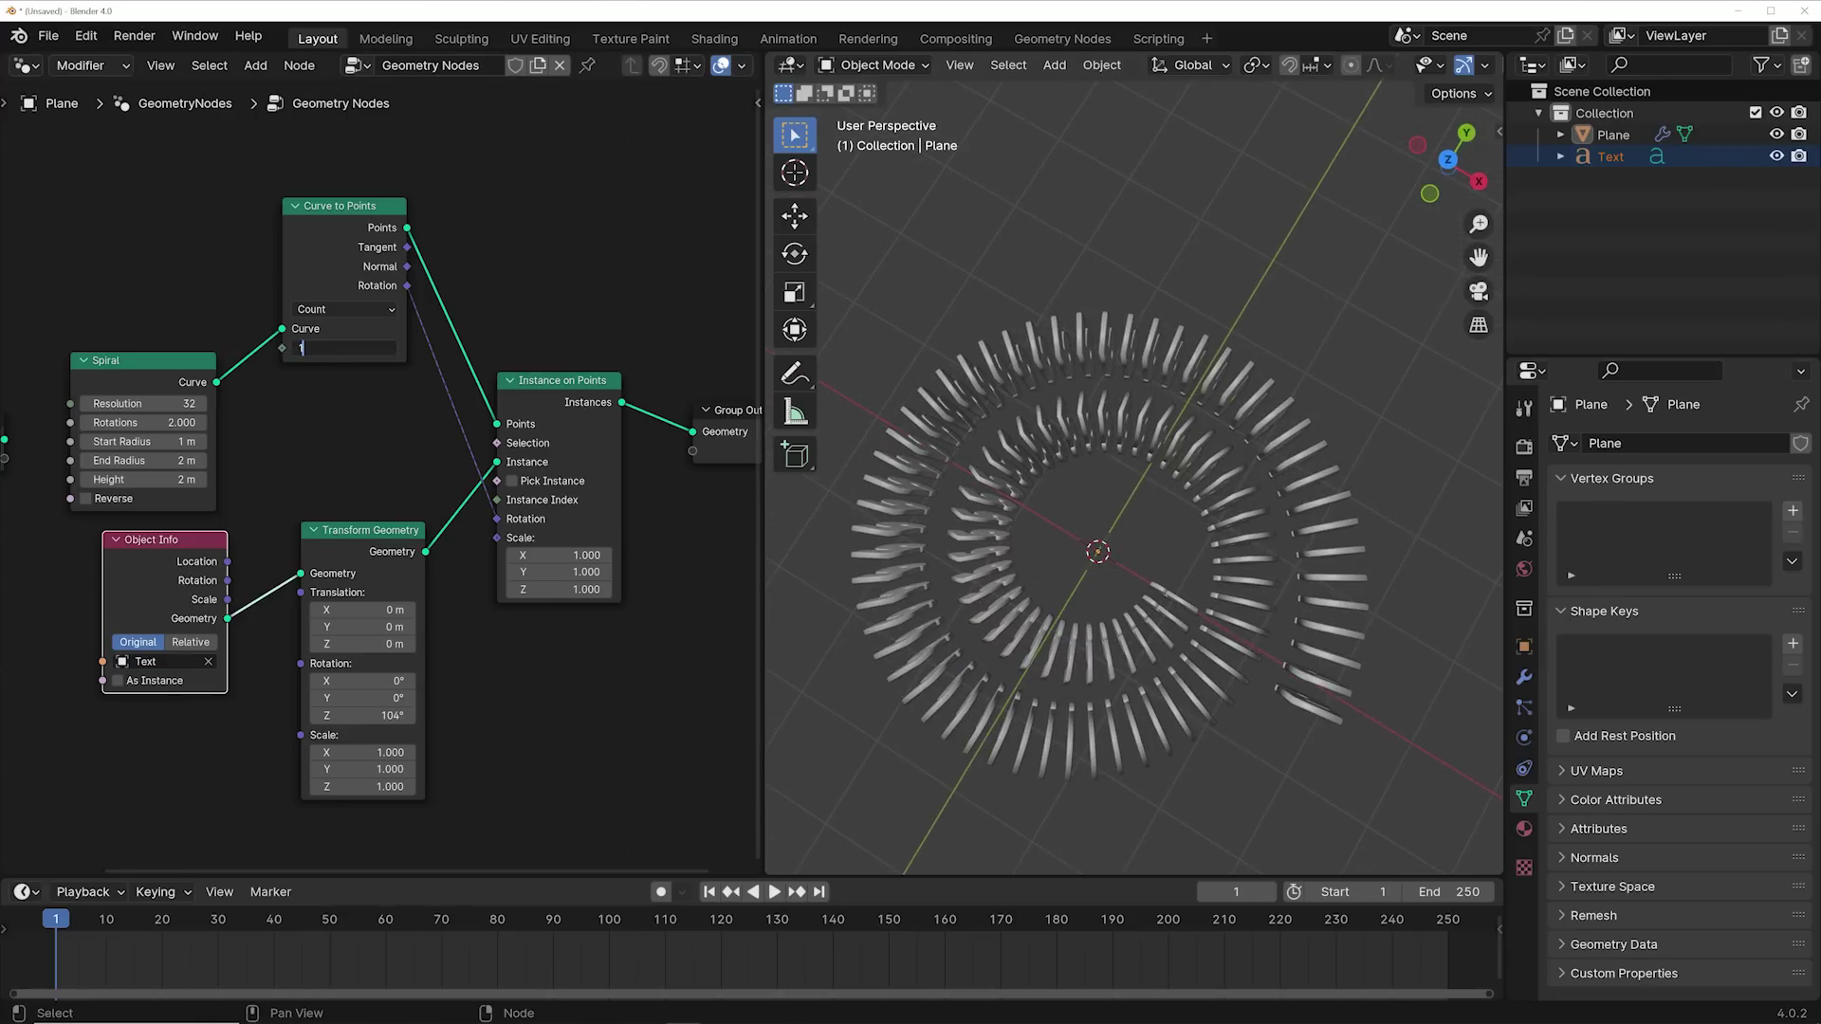
# Step: Set the Curve to Points Count to 60 for the text instances along the spiral
pyautogui.write('60')
pyautogui.press('Return')
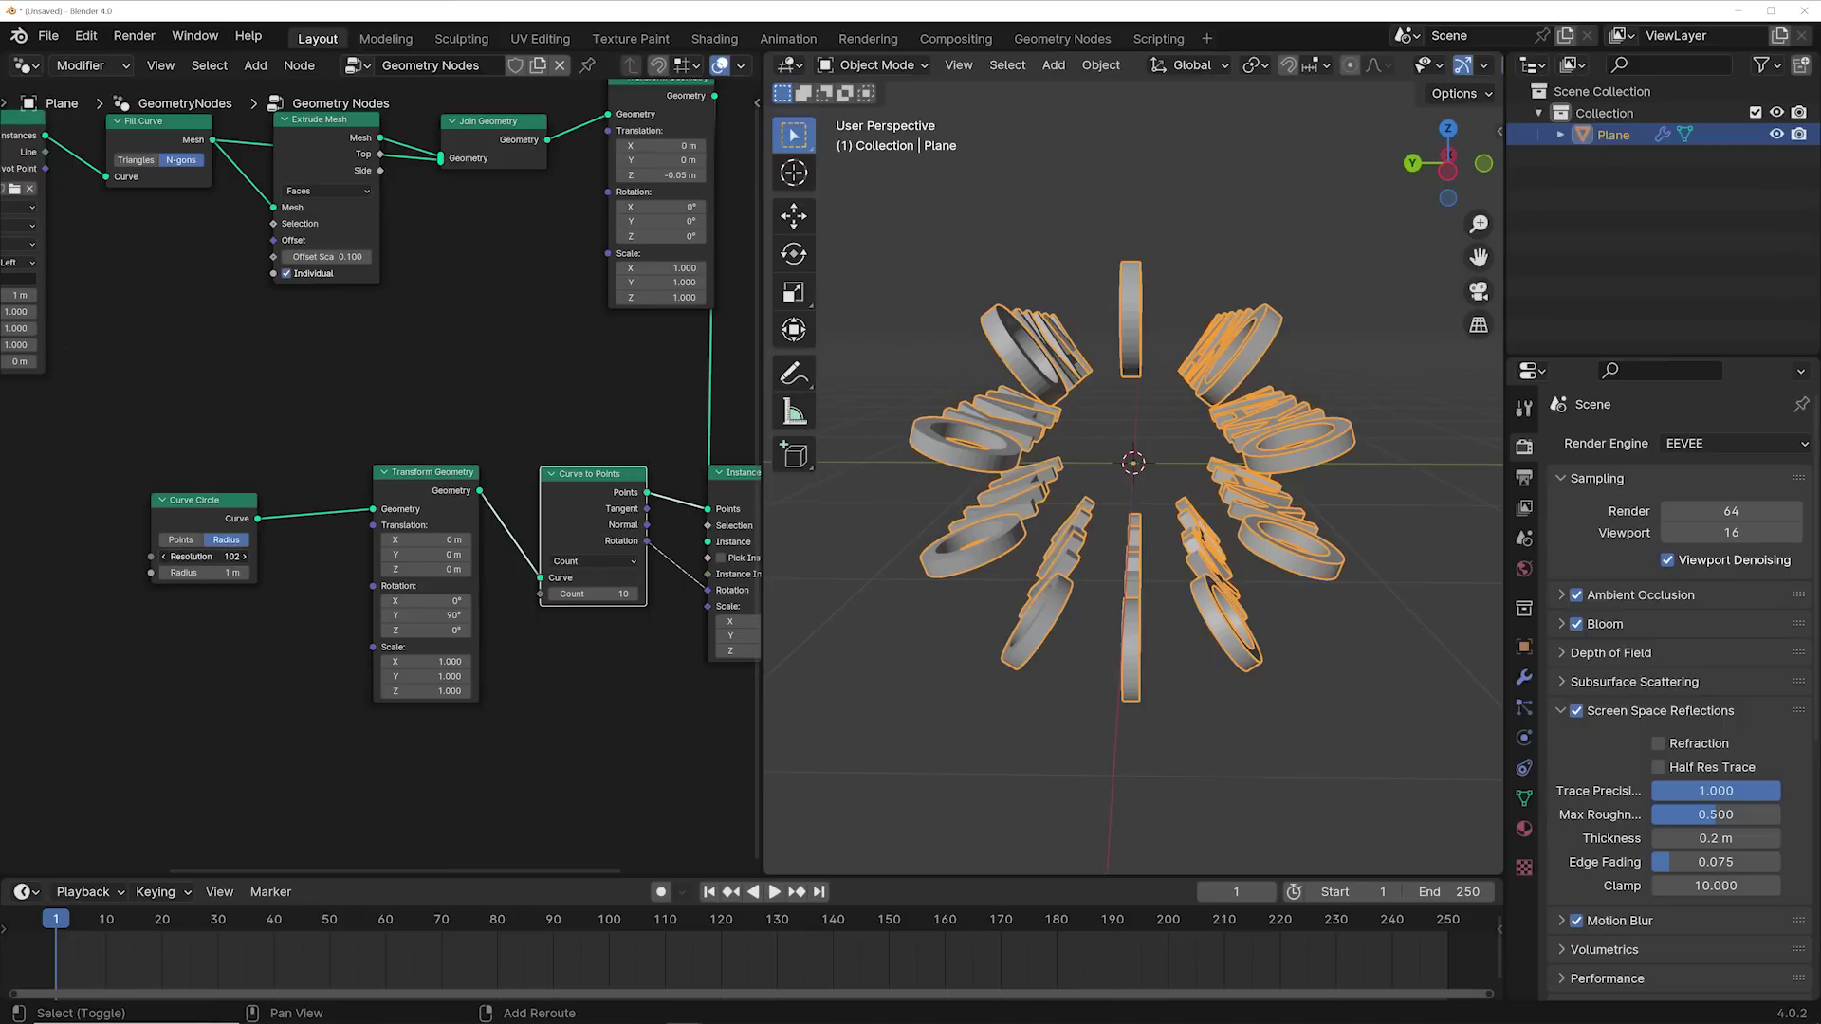
# Step: Set the Curve Circle Resolution to 32 and the Curve to Points Count to 27 for the ring of text instances
pyautogui.moveTo(329, 557); pyautogui.dragTo(226, 556, button='middle')
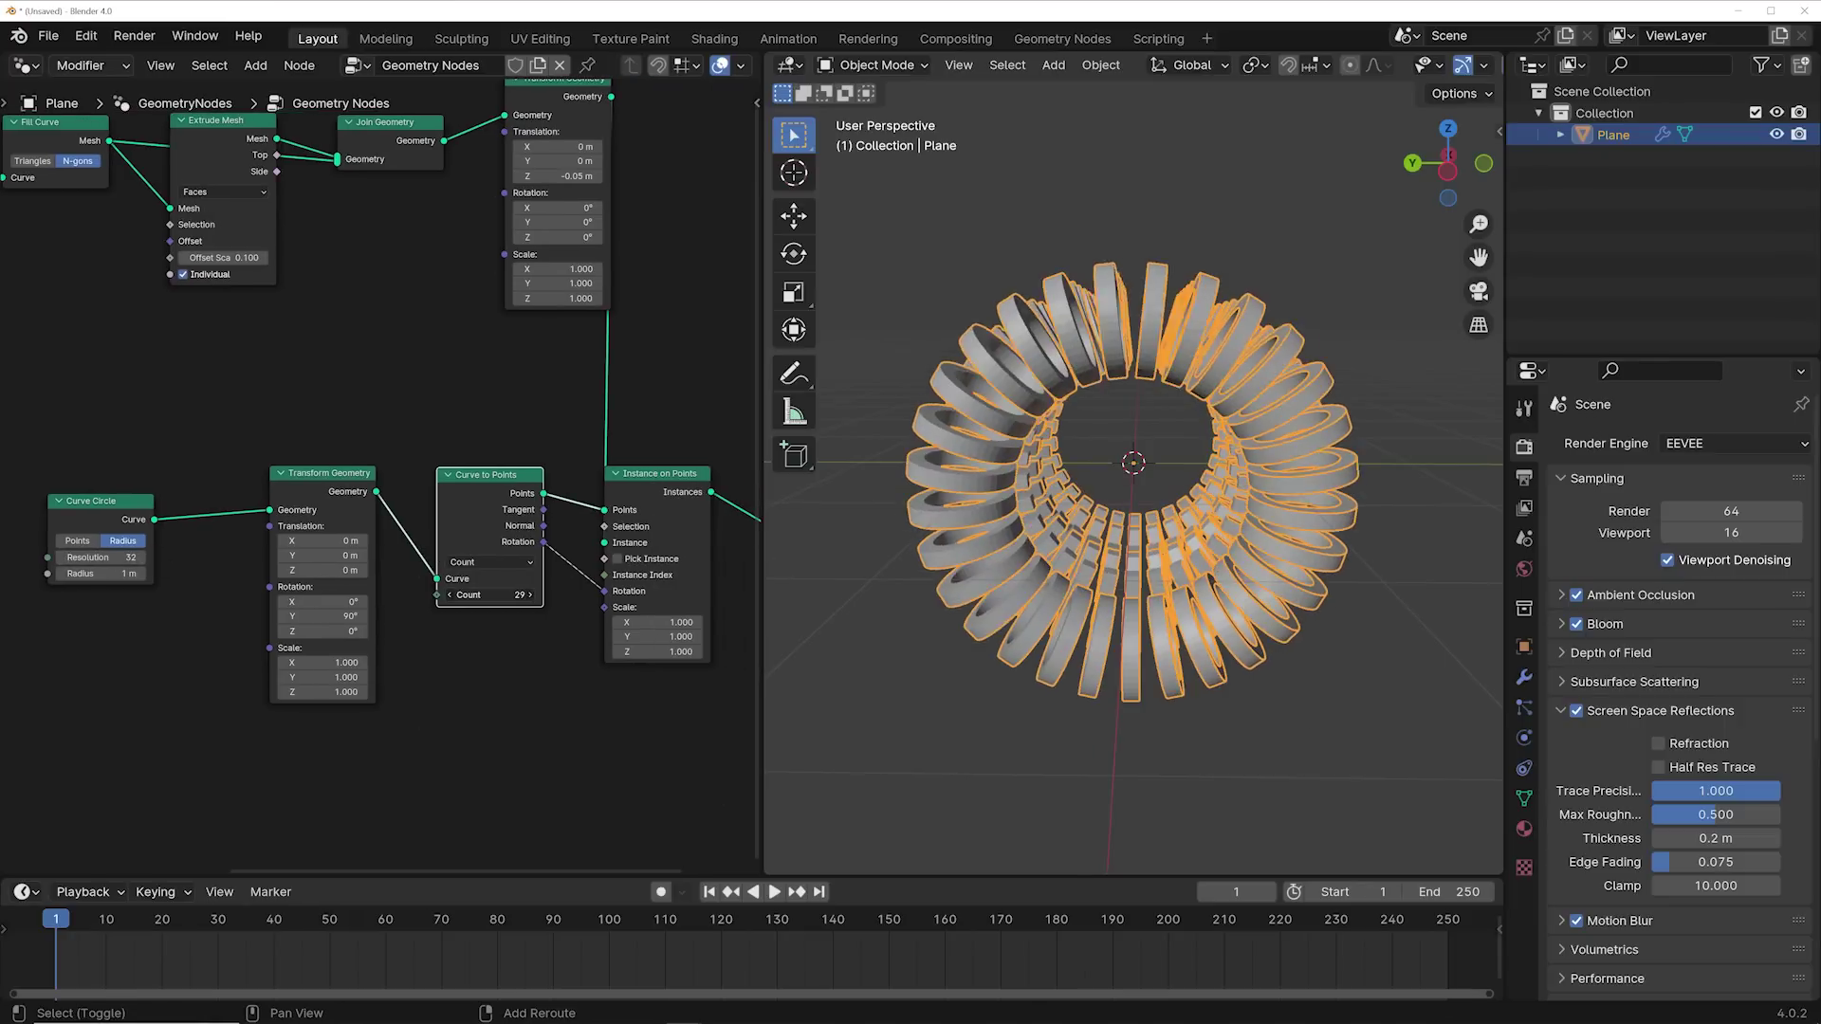
pyautogui.moveTo(479, 595); pyautogui.dragTo(536, 594)
pyautogui.moveTo(1078, 472); pyautogui.dragTo(903, 467, button='middle')
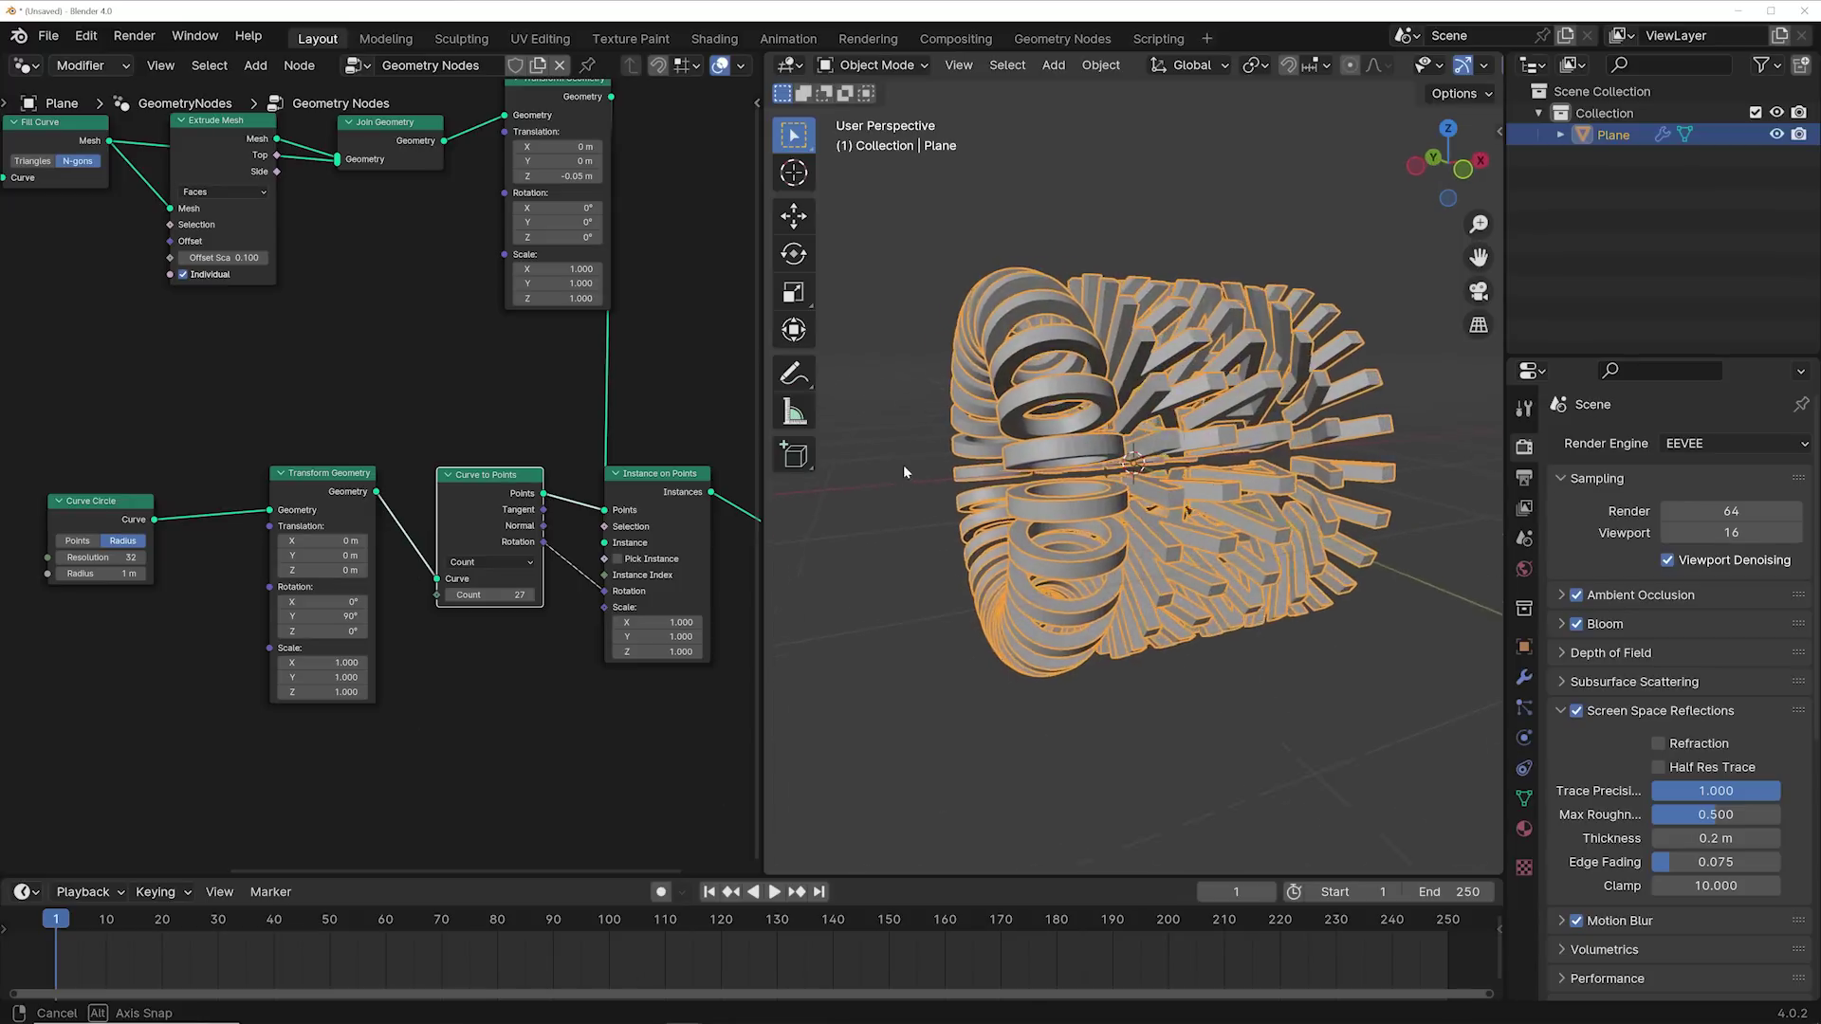
pyautogui.click(1100, 202)
pyautogui.moveTo(1180, 350); pyautogui.dragTo(1015, 455, button='middle')
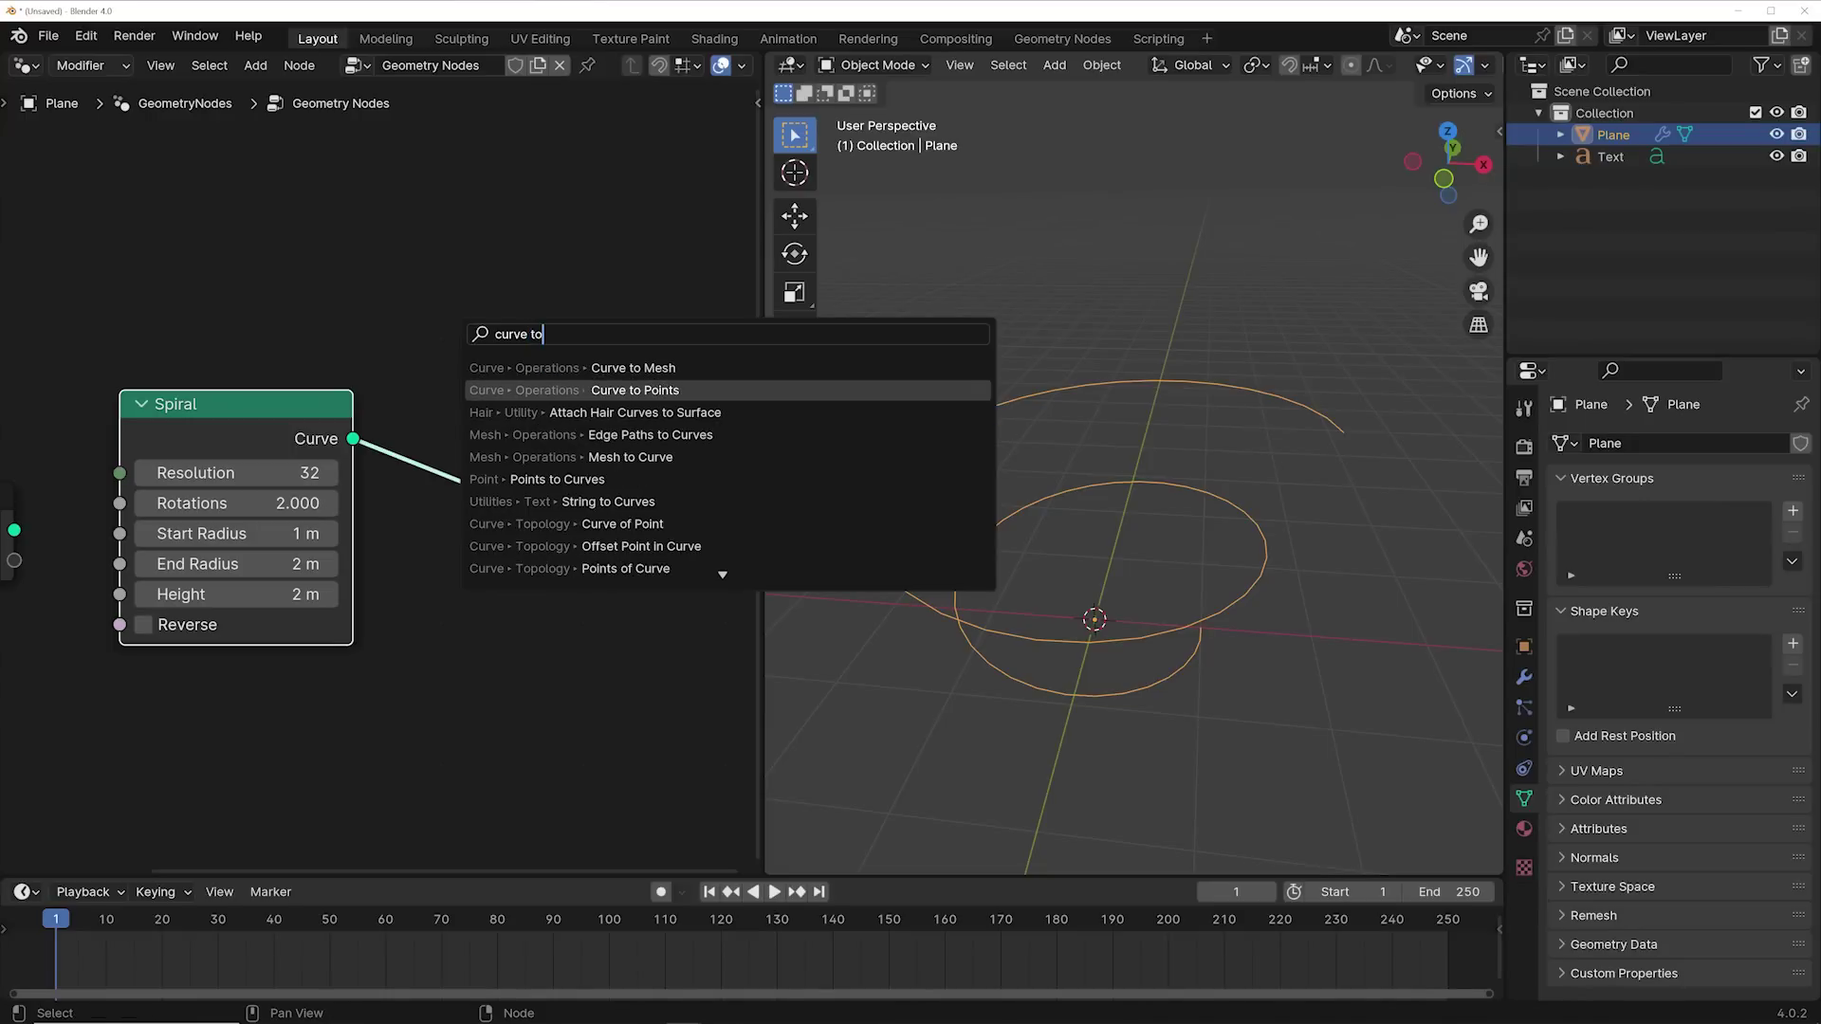
# Step: Insert a Curve to Points node after the Spiral node and set its Count to 27
pyautogui.press('Return')
pyautogui.click(570, 446)
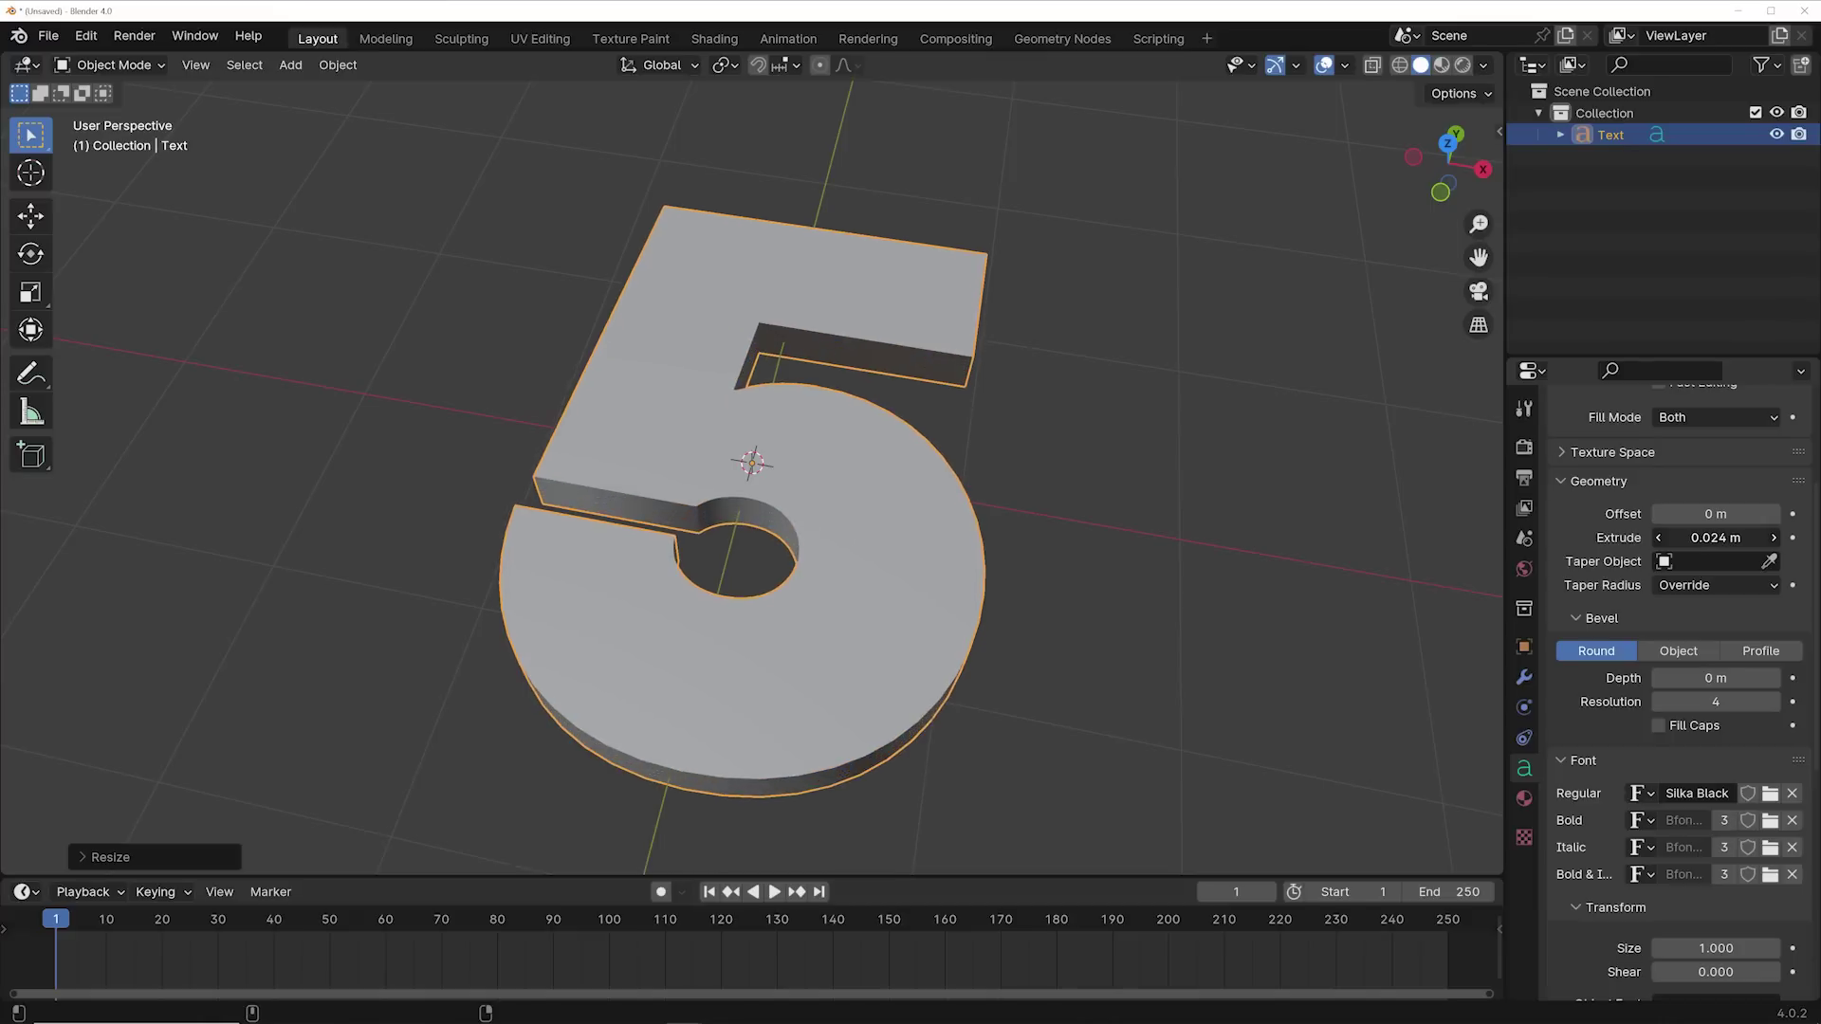
pyautogui.moveTo(967, 527); pyautogui.dragTo(863, 433, button='middle')
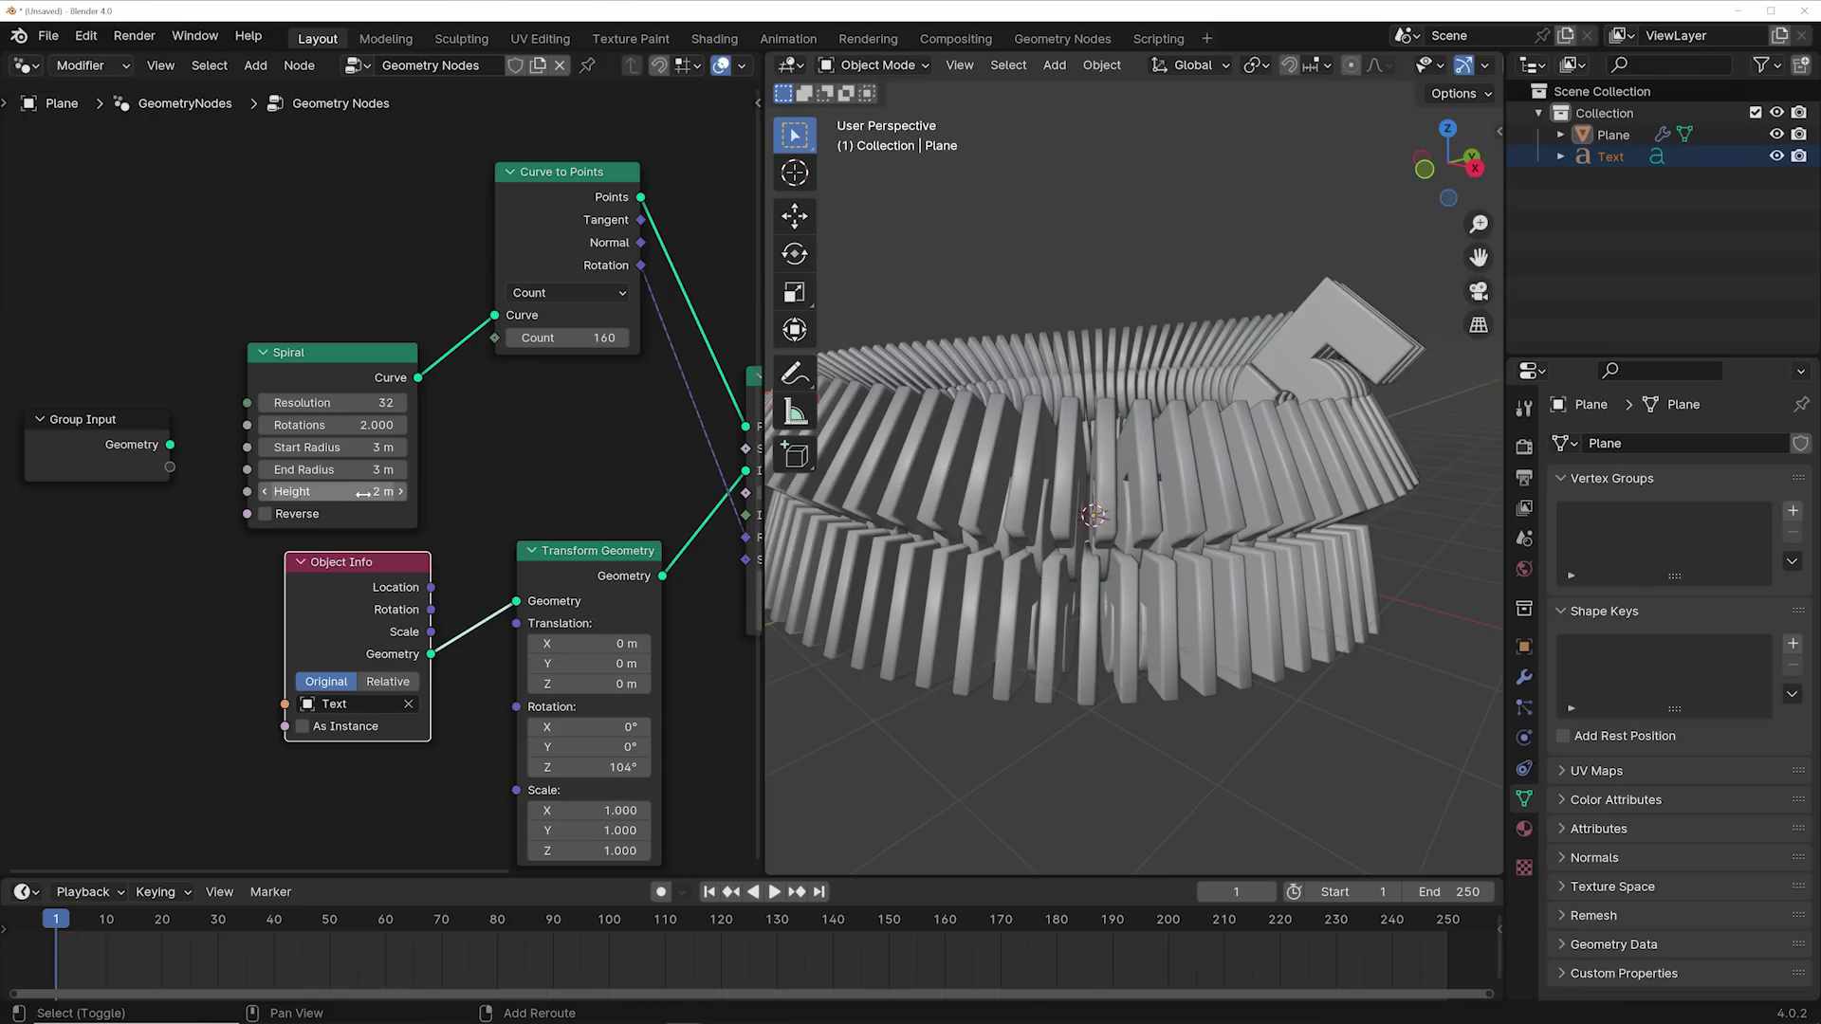
pyautogui.moveTo(1119, 531); pyautogui.dragTo(1162, 541, button='middle')
pyautogui.scroll(-4, 1157, 494)
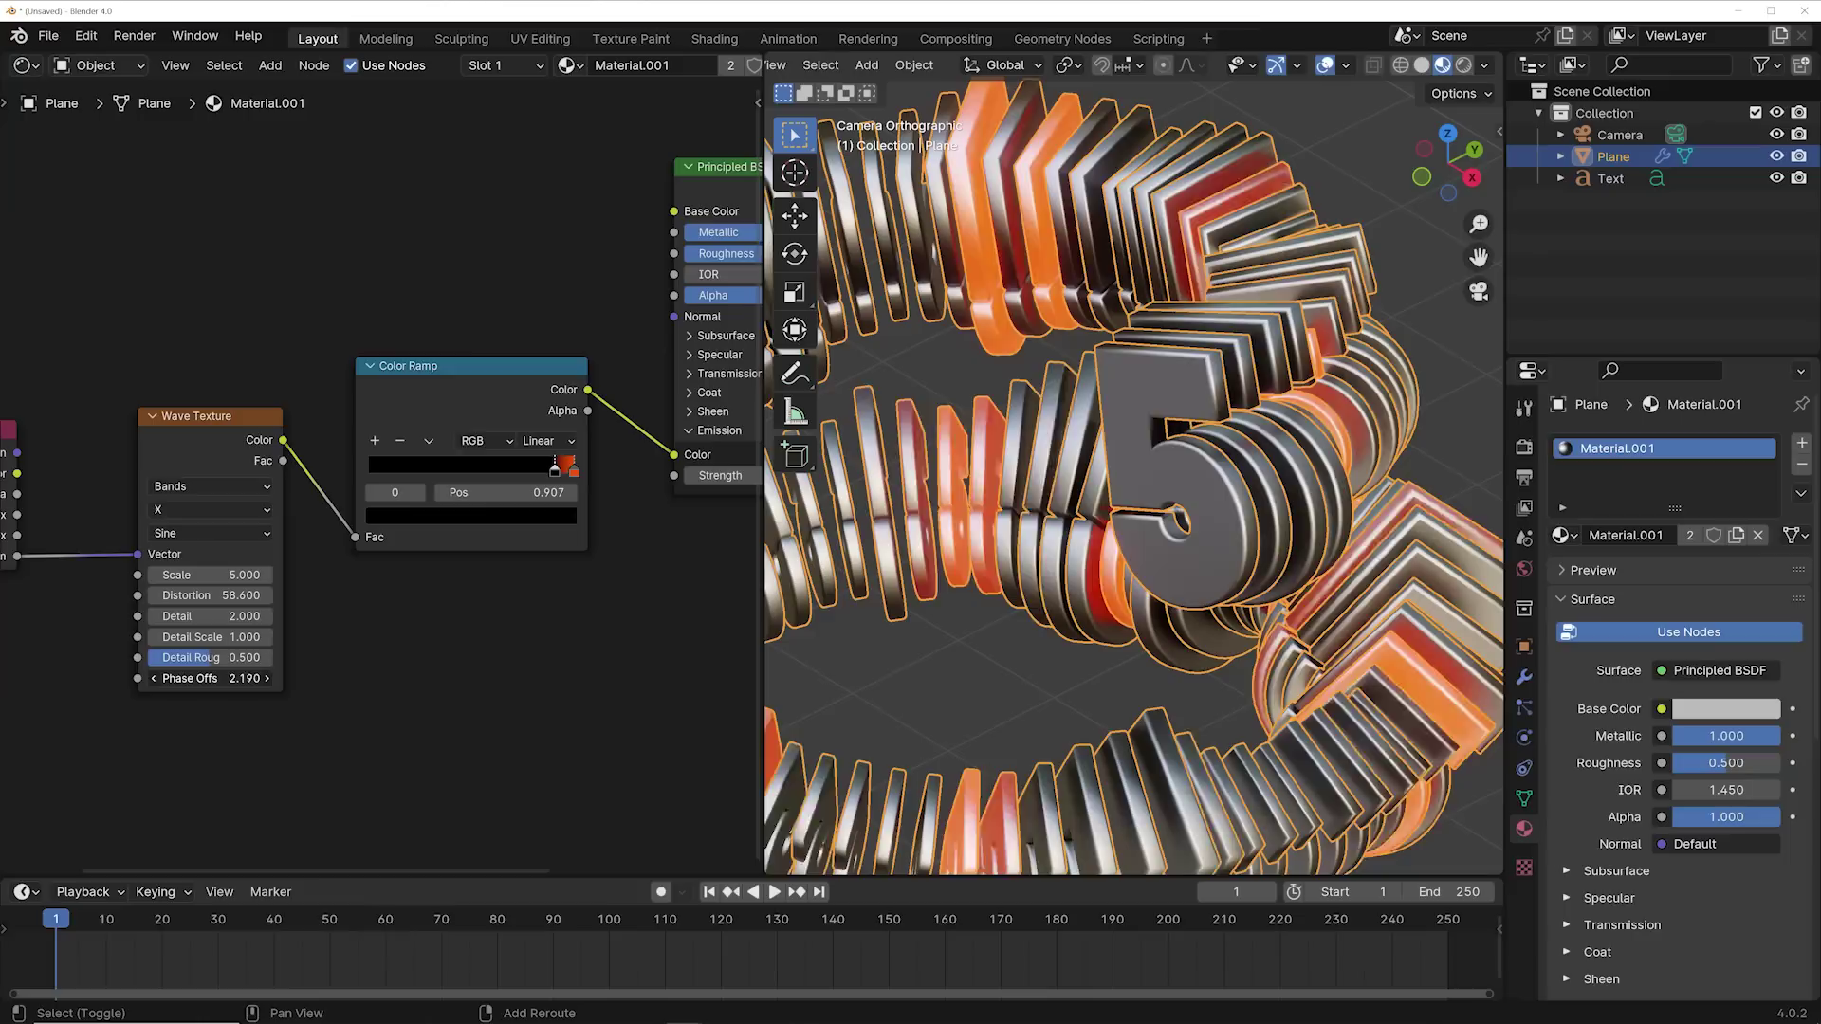
pyautogui.moveTo(211, 678); pyautogui.dragTo(281, 678)
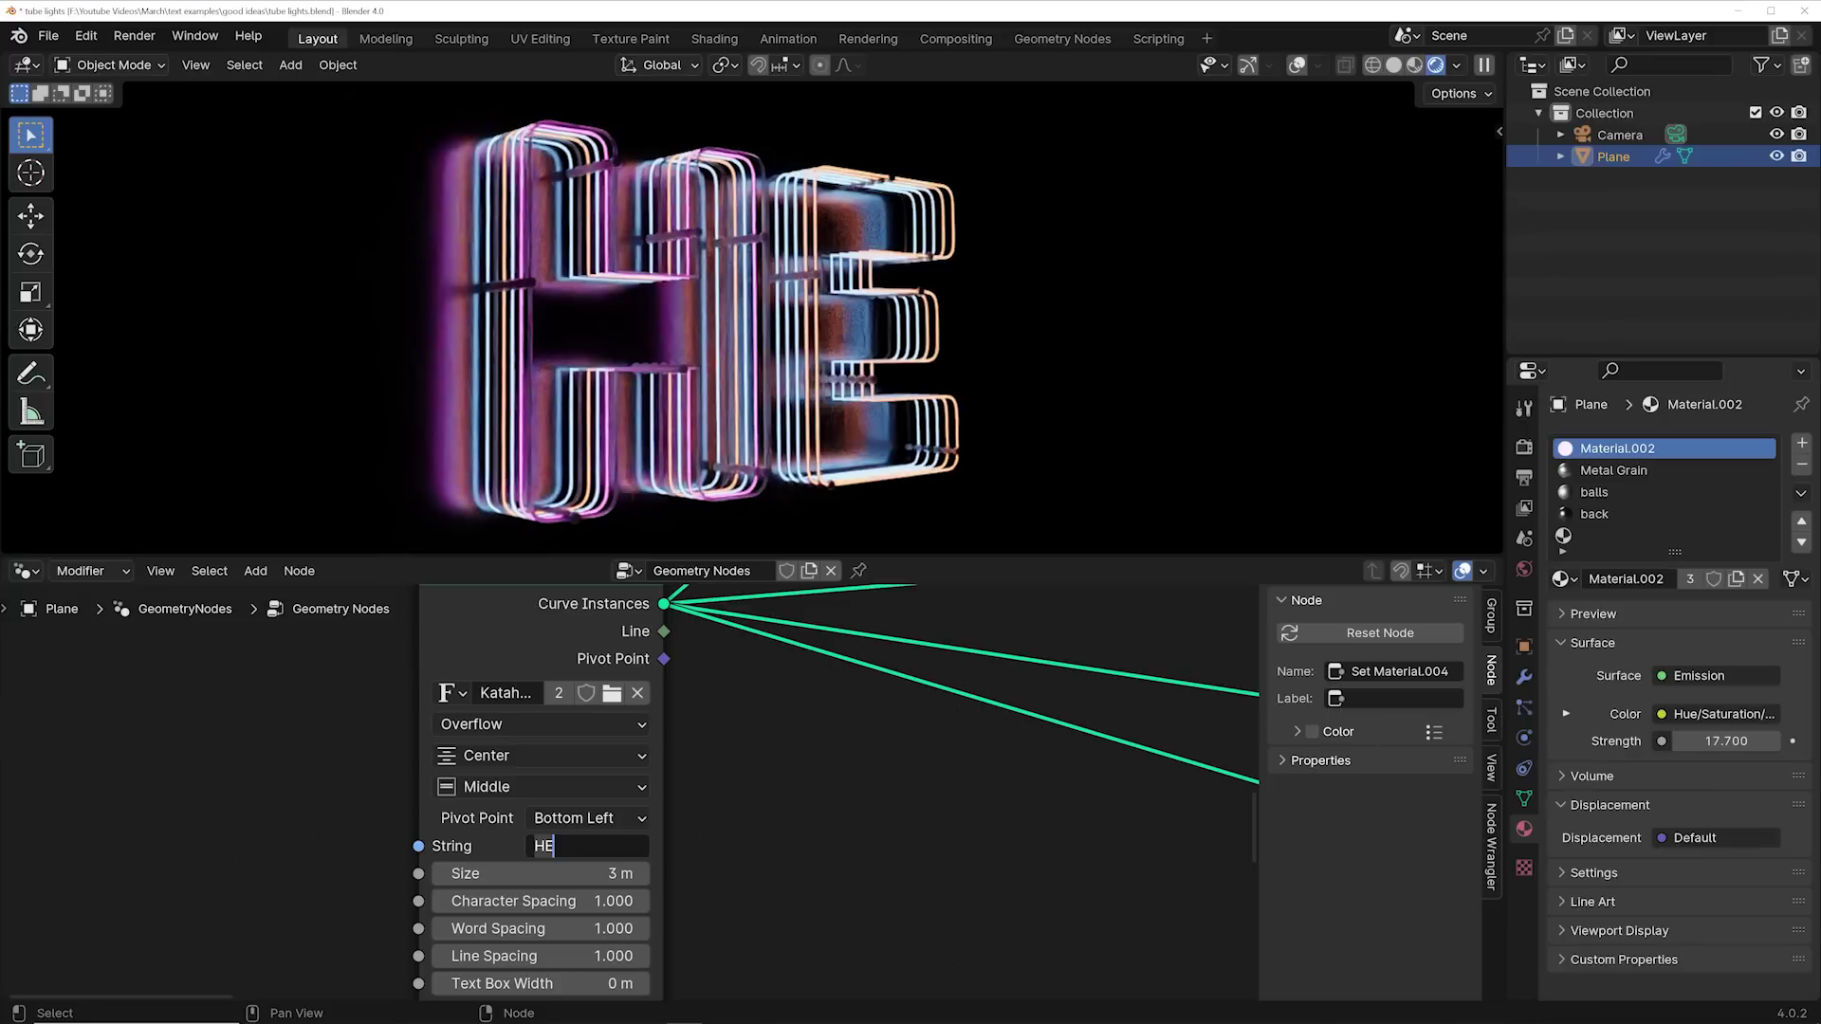
# Step: Change the String to Curves text of the neon tube lettering to LOL
pyautogui.press('Return')
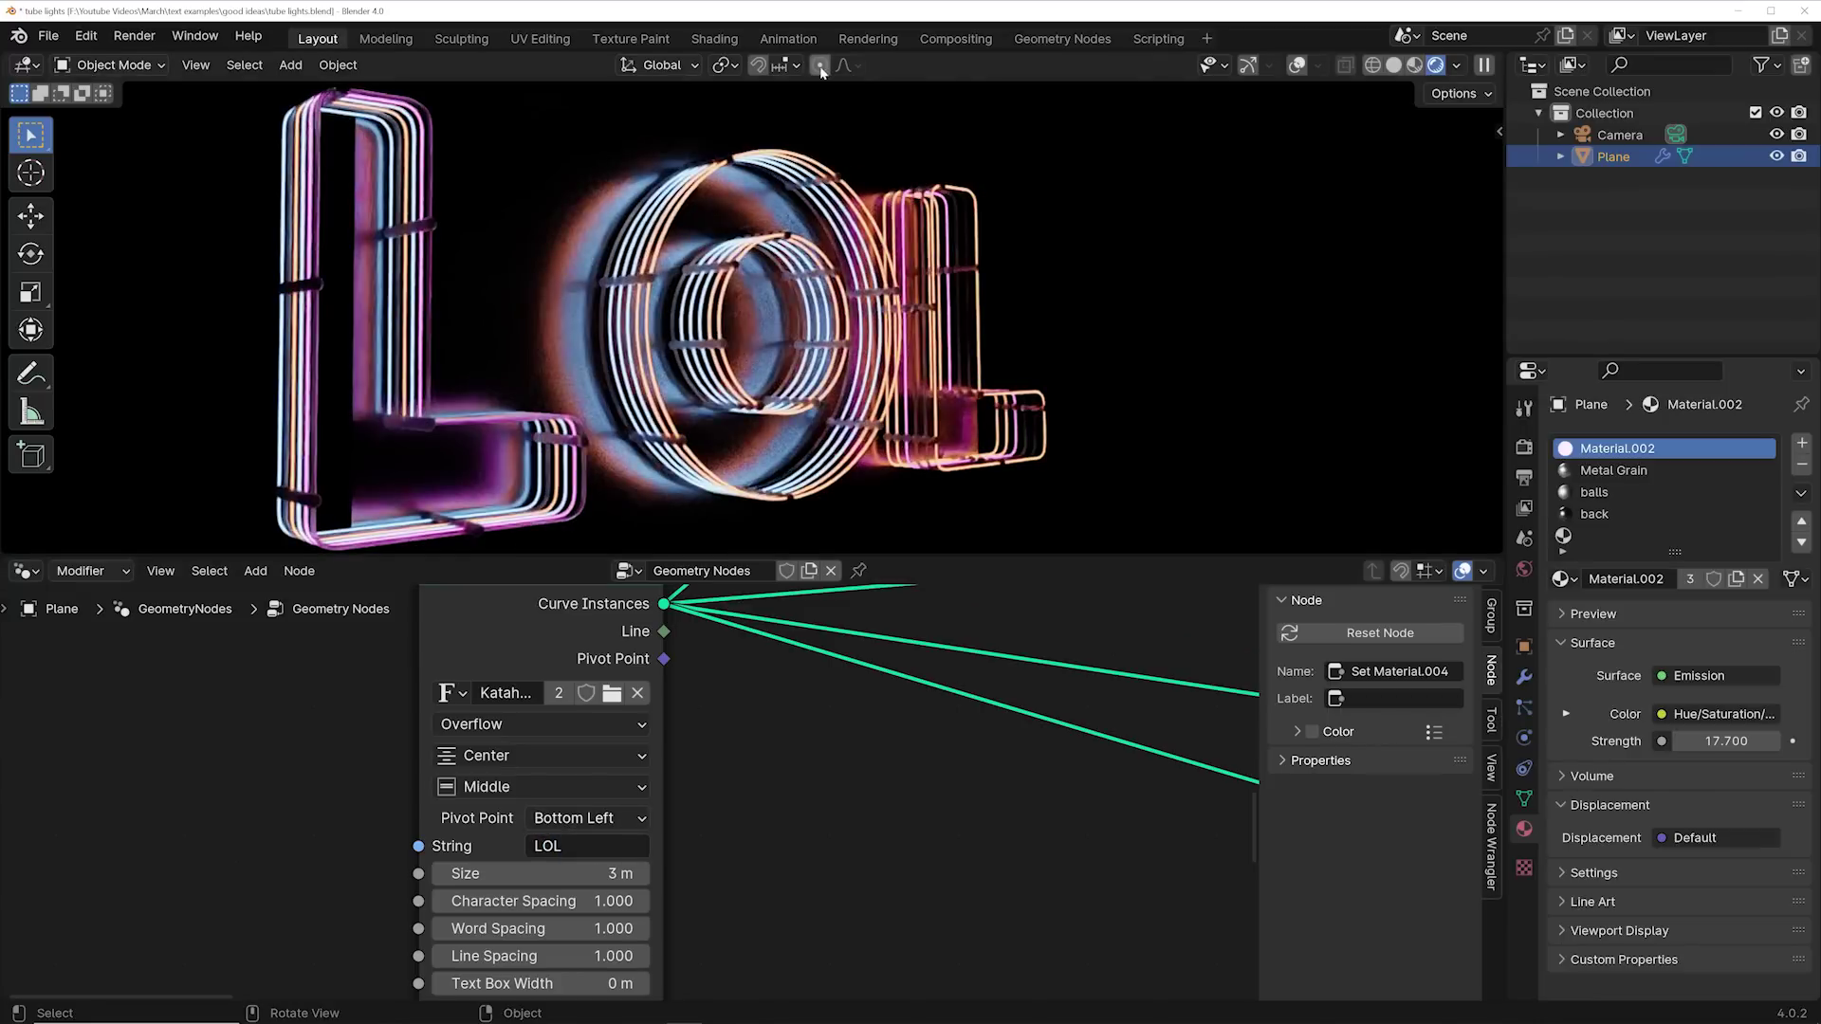
pyautogui.moveTo(962, 361); pyautogui.dragTo(845, 360, button='middle')
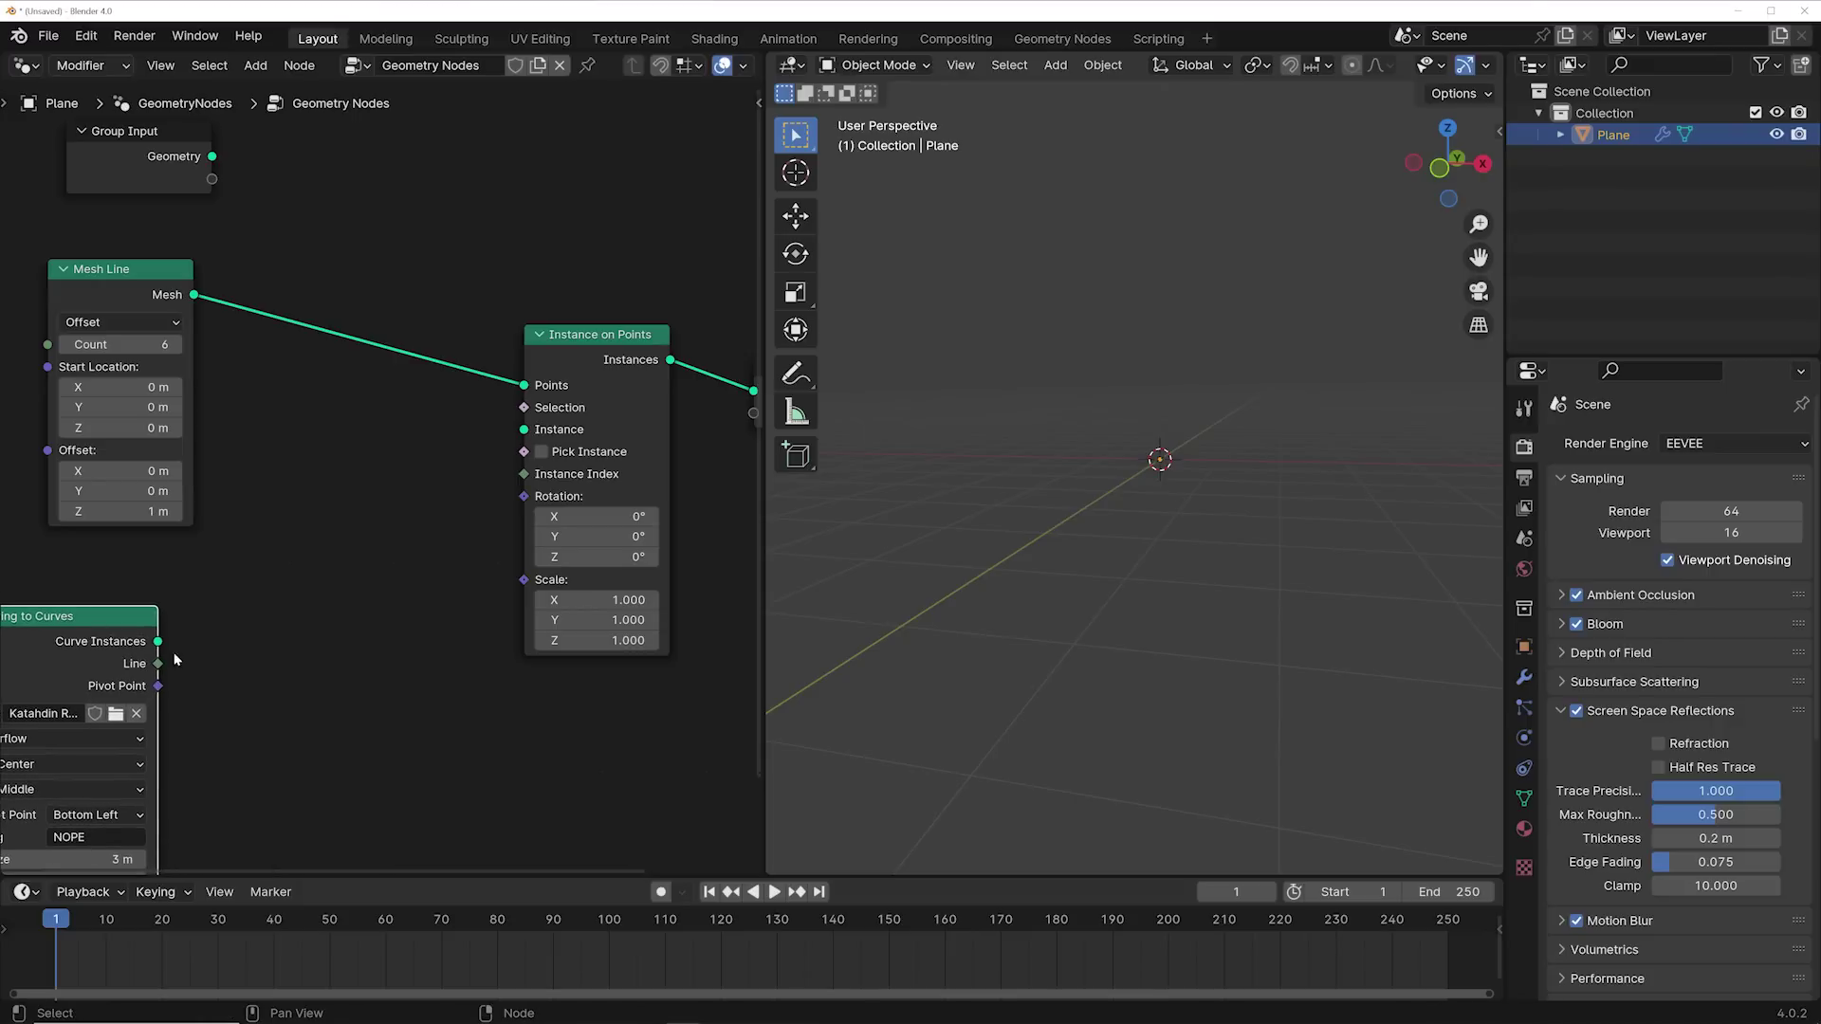
# Step: Connect the String to Curves node's Curve Instances output to the Instance input of Instance on Points
pyautogui.moveTo(158, 643); pyautogui.dragTo(523, 430)
pyautogui.moveTo(1066, 512); pyautogui.dragTo(1119, 522, button='middle')
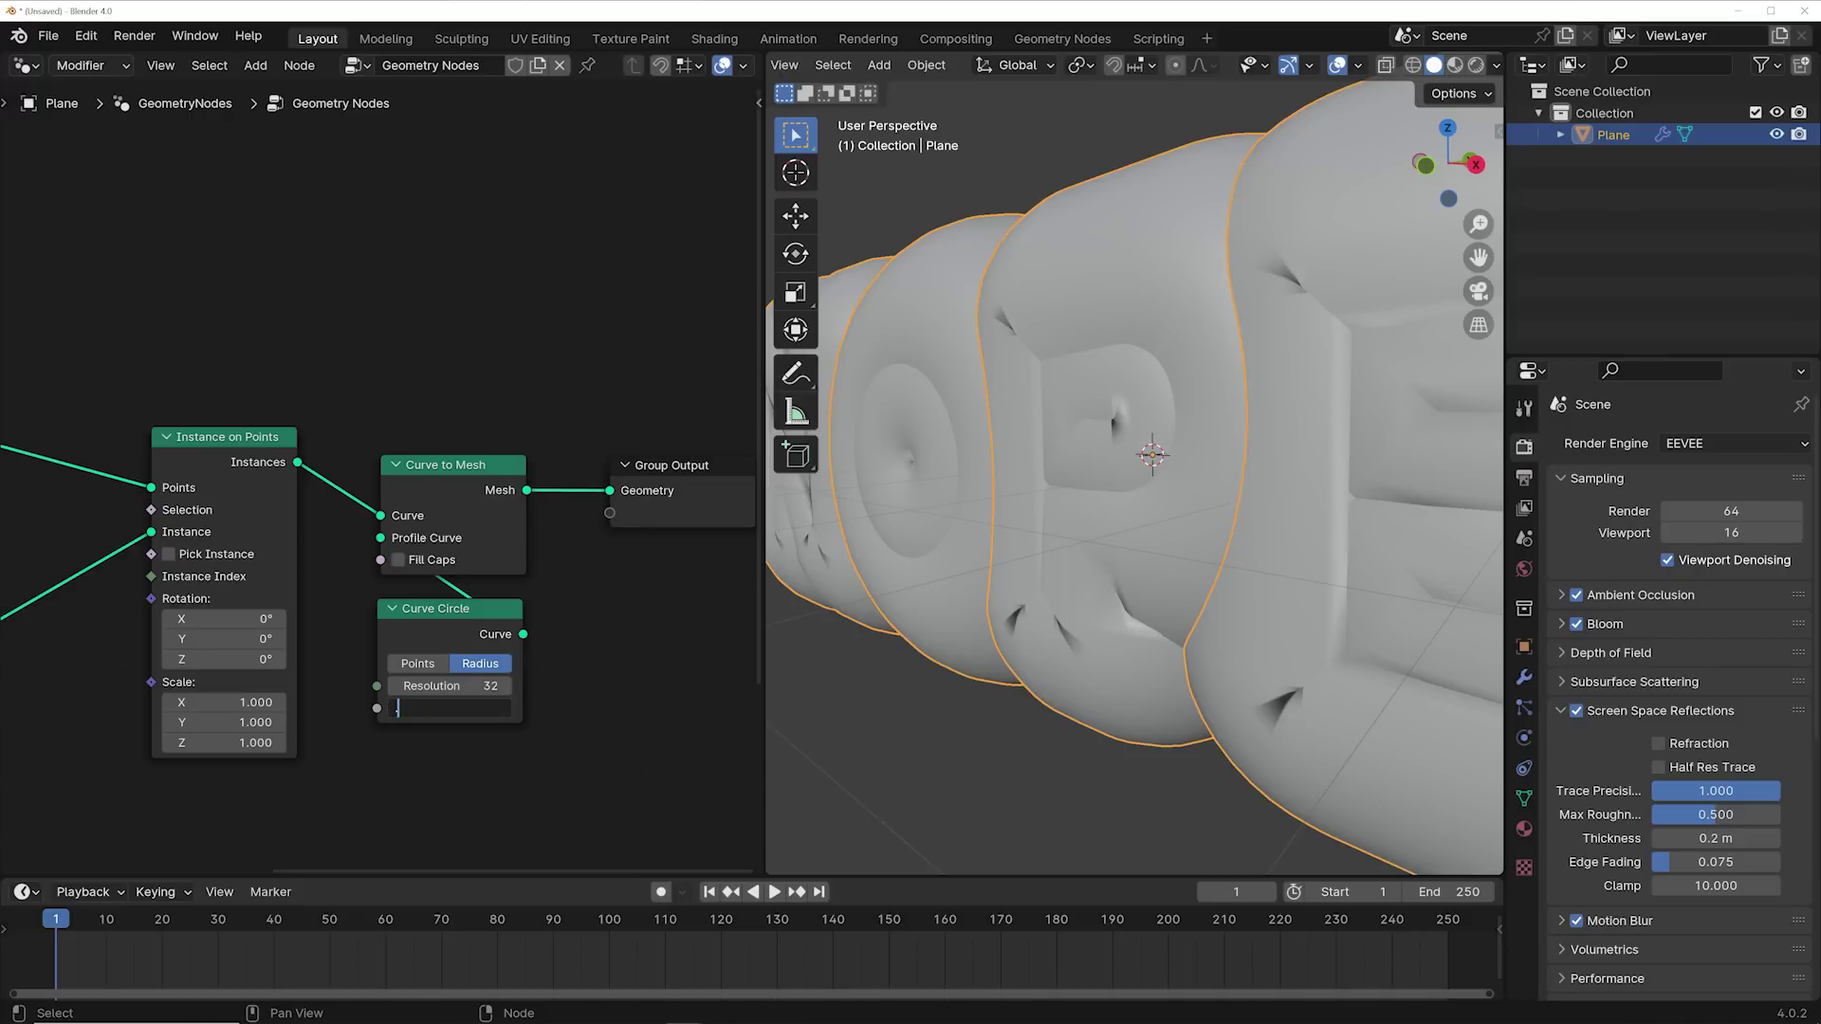
# Step: Set the Curve Circle Radius to 0.02 m to turn the repeated text outlines into thin tubes
pyautogui.write('0.02')
pyautogui.press('Return')
pyautogui.click(1150, 254)
pyautogui.moveTo(1149, 254); pyautogui.dragTo(1301, 408, button='middle')
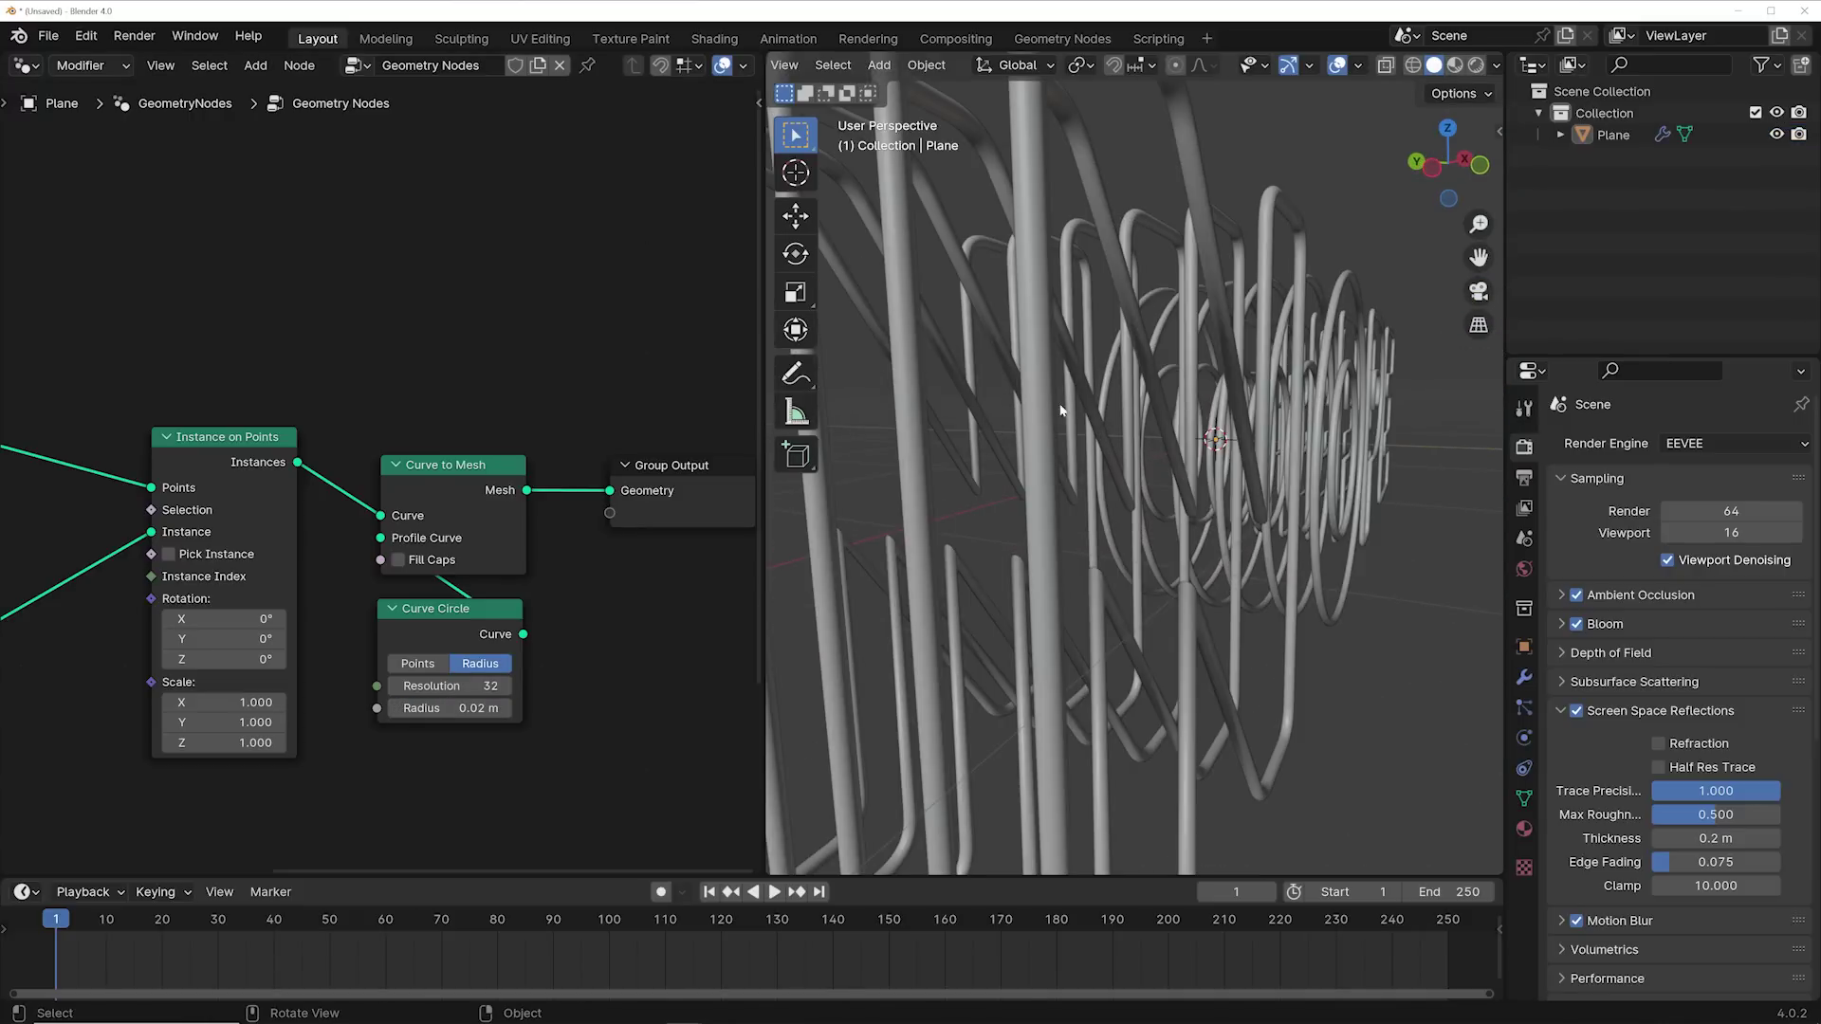
pyautogui.moveTo(1022, 453); pyautogui.dragTo(1096, 433, button='middle')
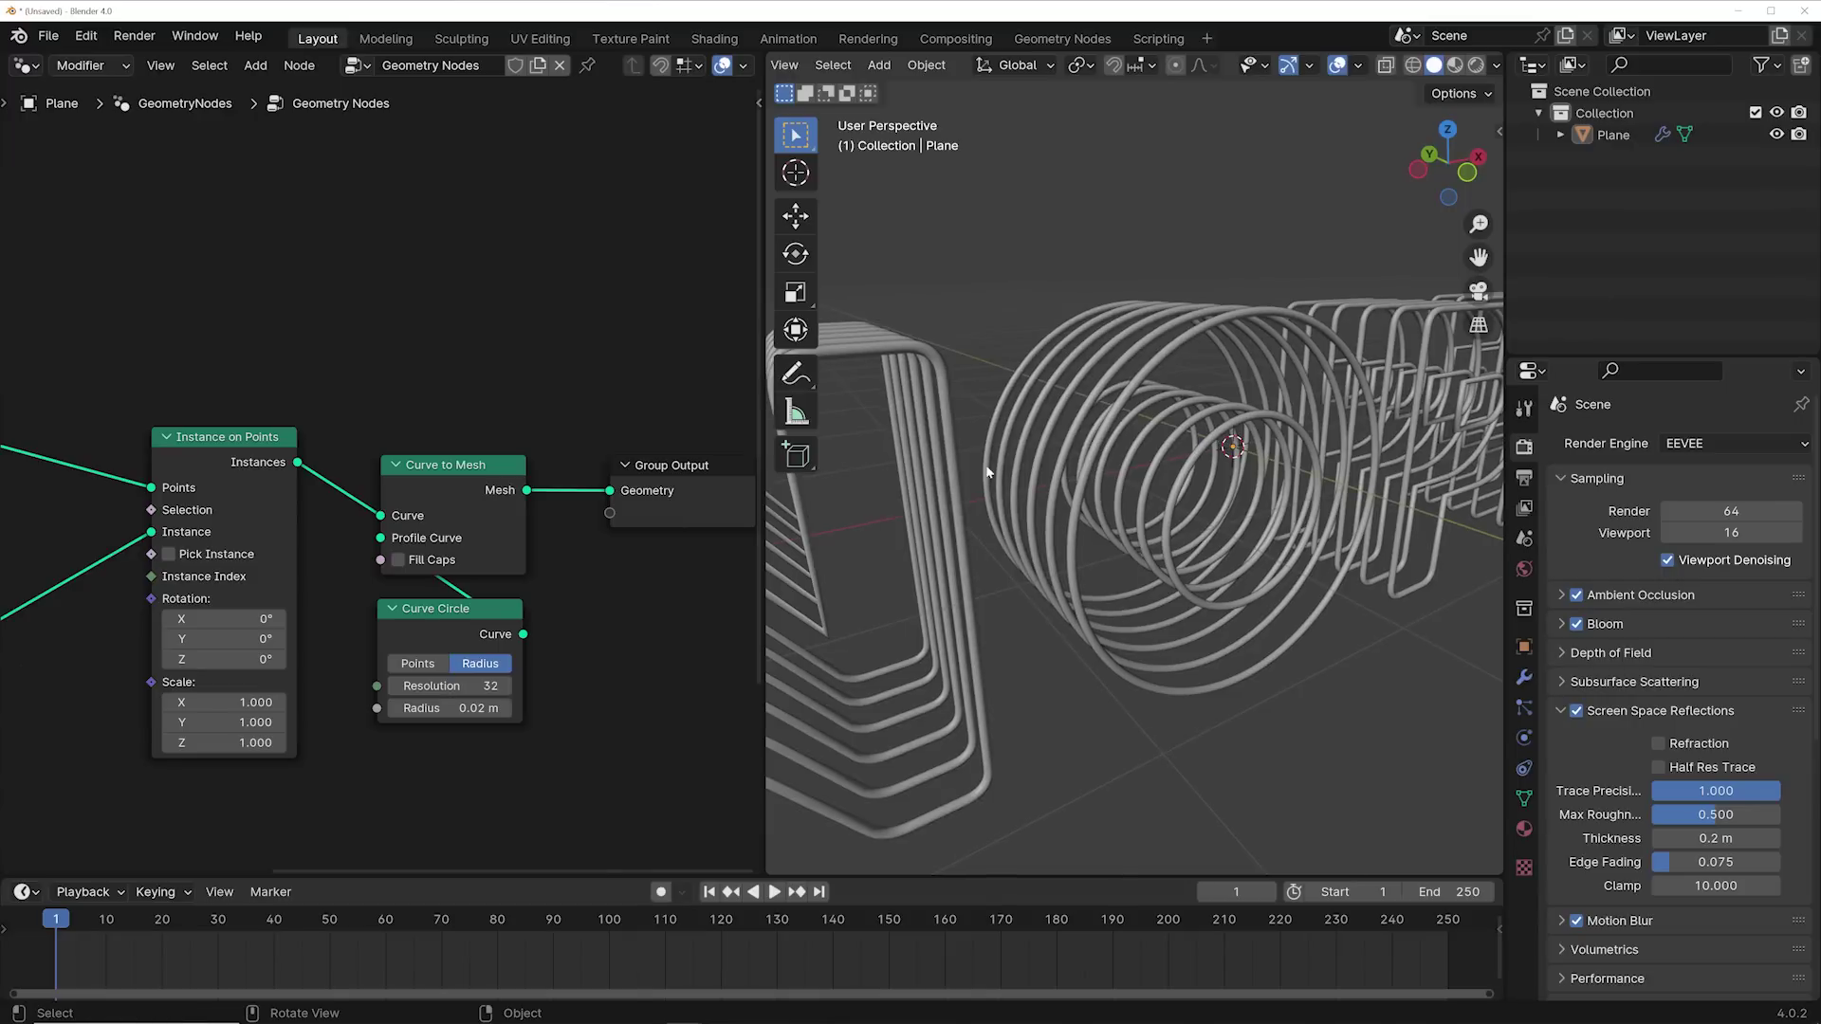
pyautogui.moveTo(987, 471); pyautogui.dragTo(1071, 454, button='middle')
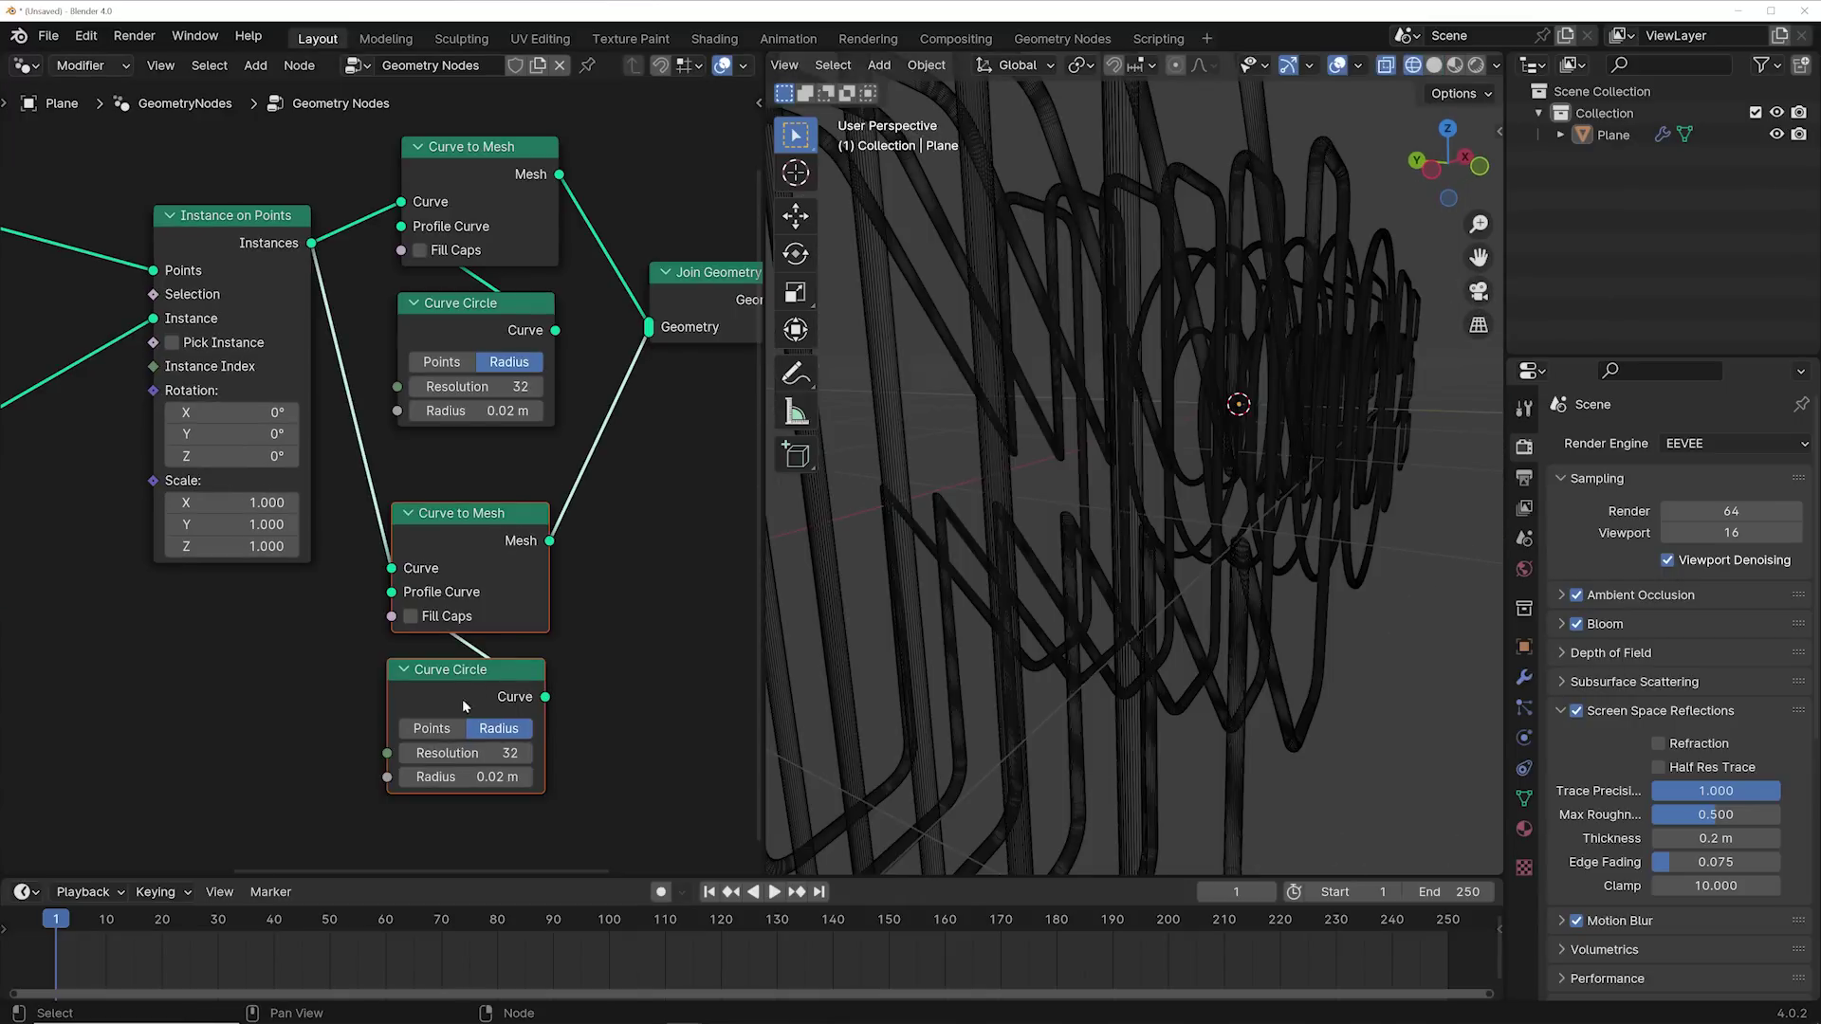
# Step: Set the Radius of the duplicated Curve Circle to 0.005 m for the inner tubes
pyautogui.moveTo(450, 722); pyautogui.dragTo(461, 694, button='middle')
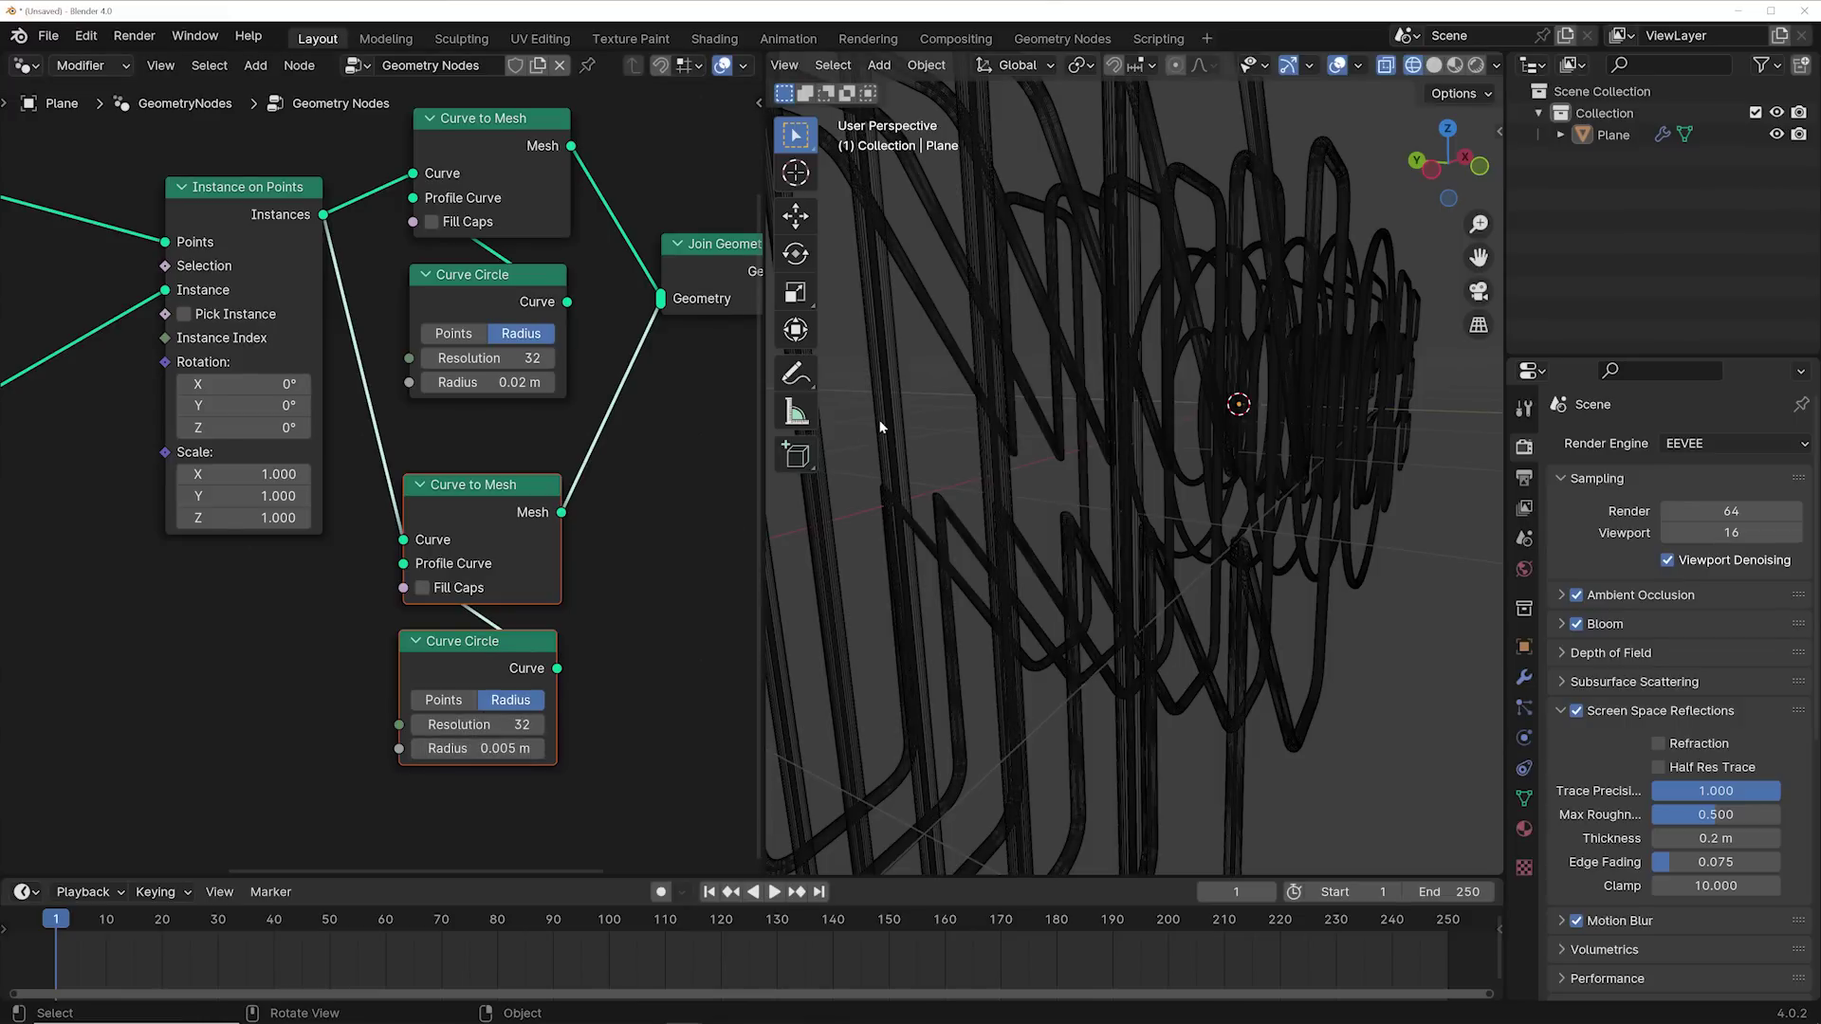
pyautogui.scroll(-3, 600, 498)
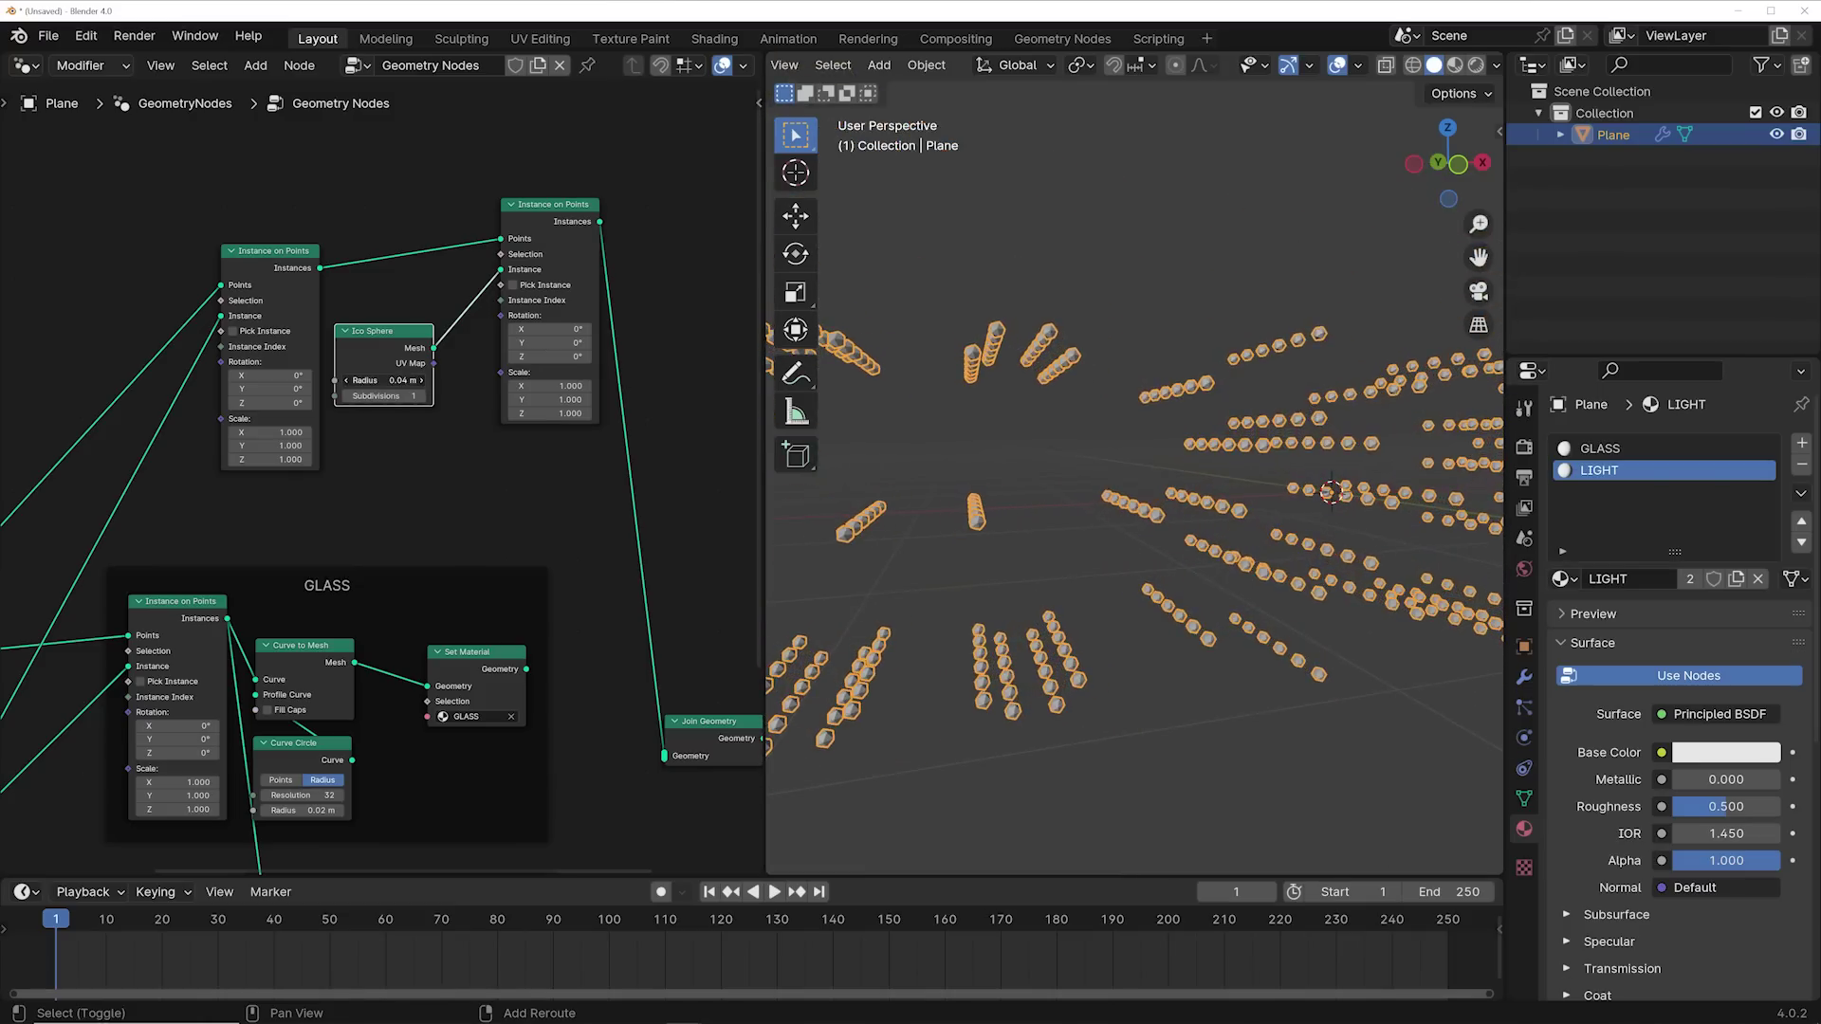
# Step: Connect the Set Material outputs of the GLASS and LIGHT frames to the Join Geometry node
pyautogui.moveTo(559, 679); pyautogui.dragTo(402, 509, button='middle')
pyautogui.scroll(-2, 402, 509)
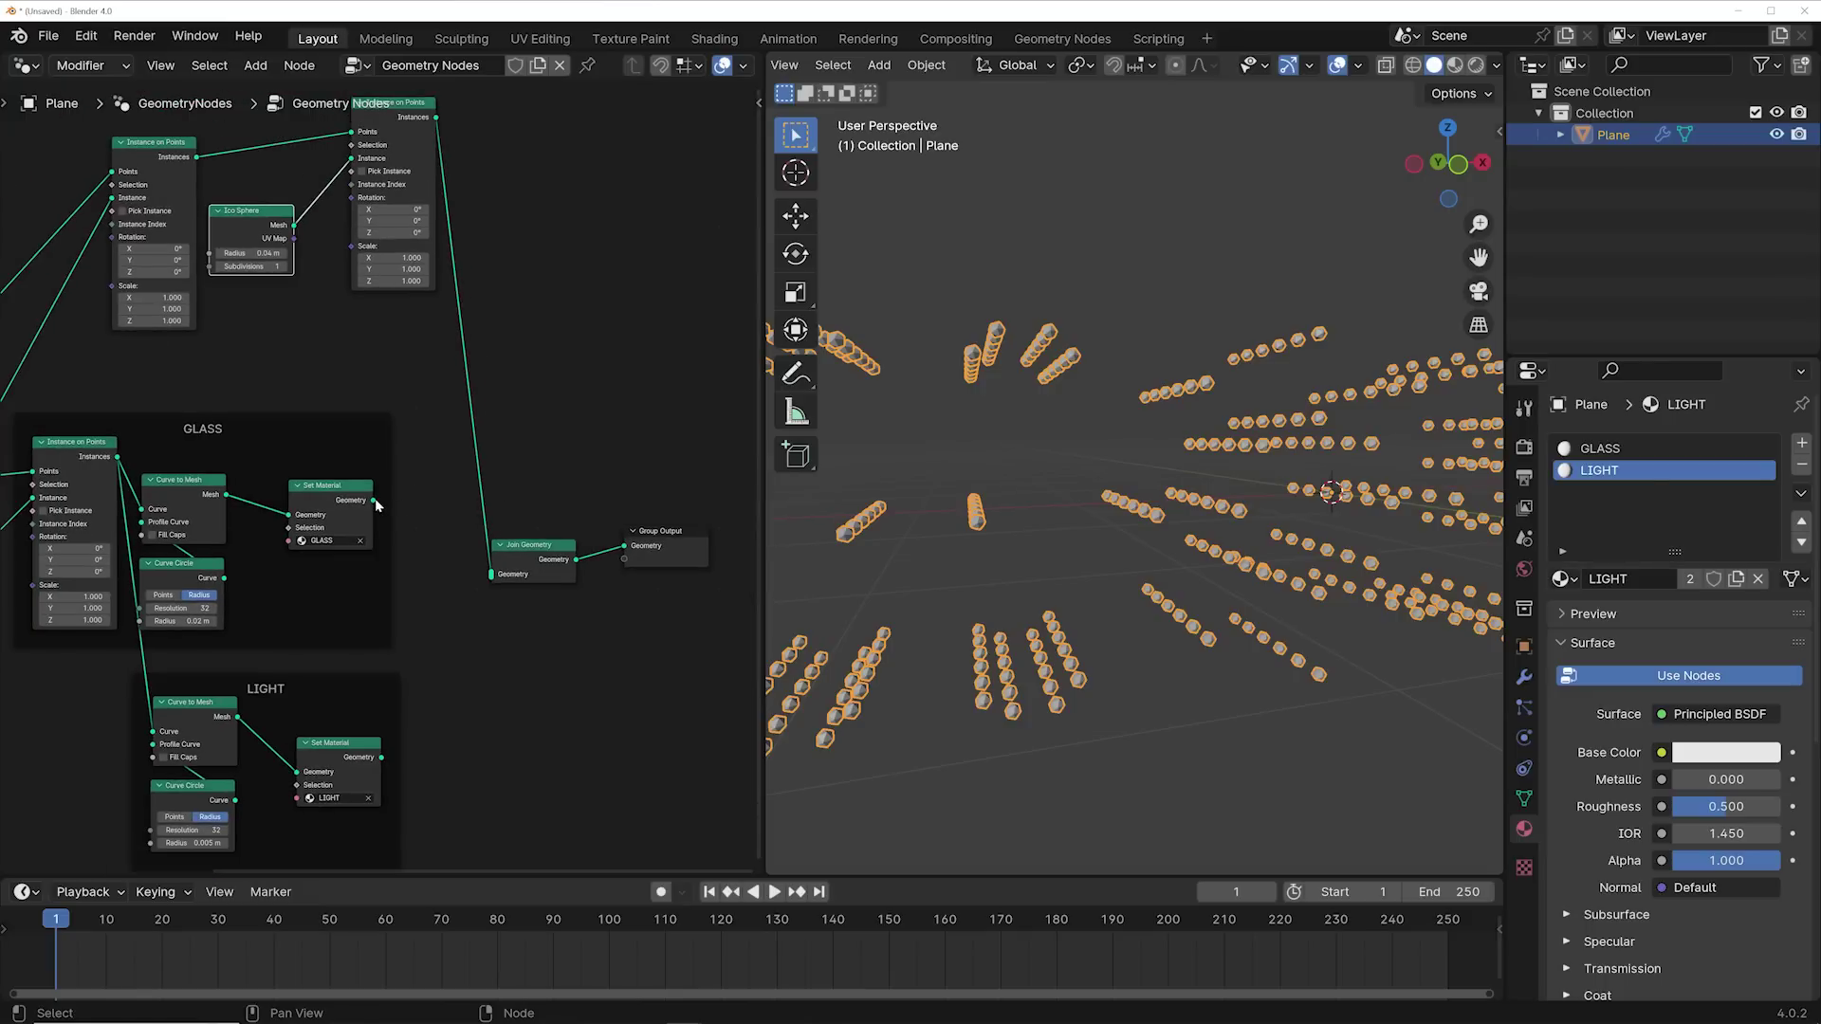
pyautogui.moveTo(488, 581); pyautogui.dragTo(490, 574)
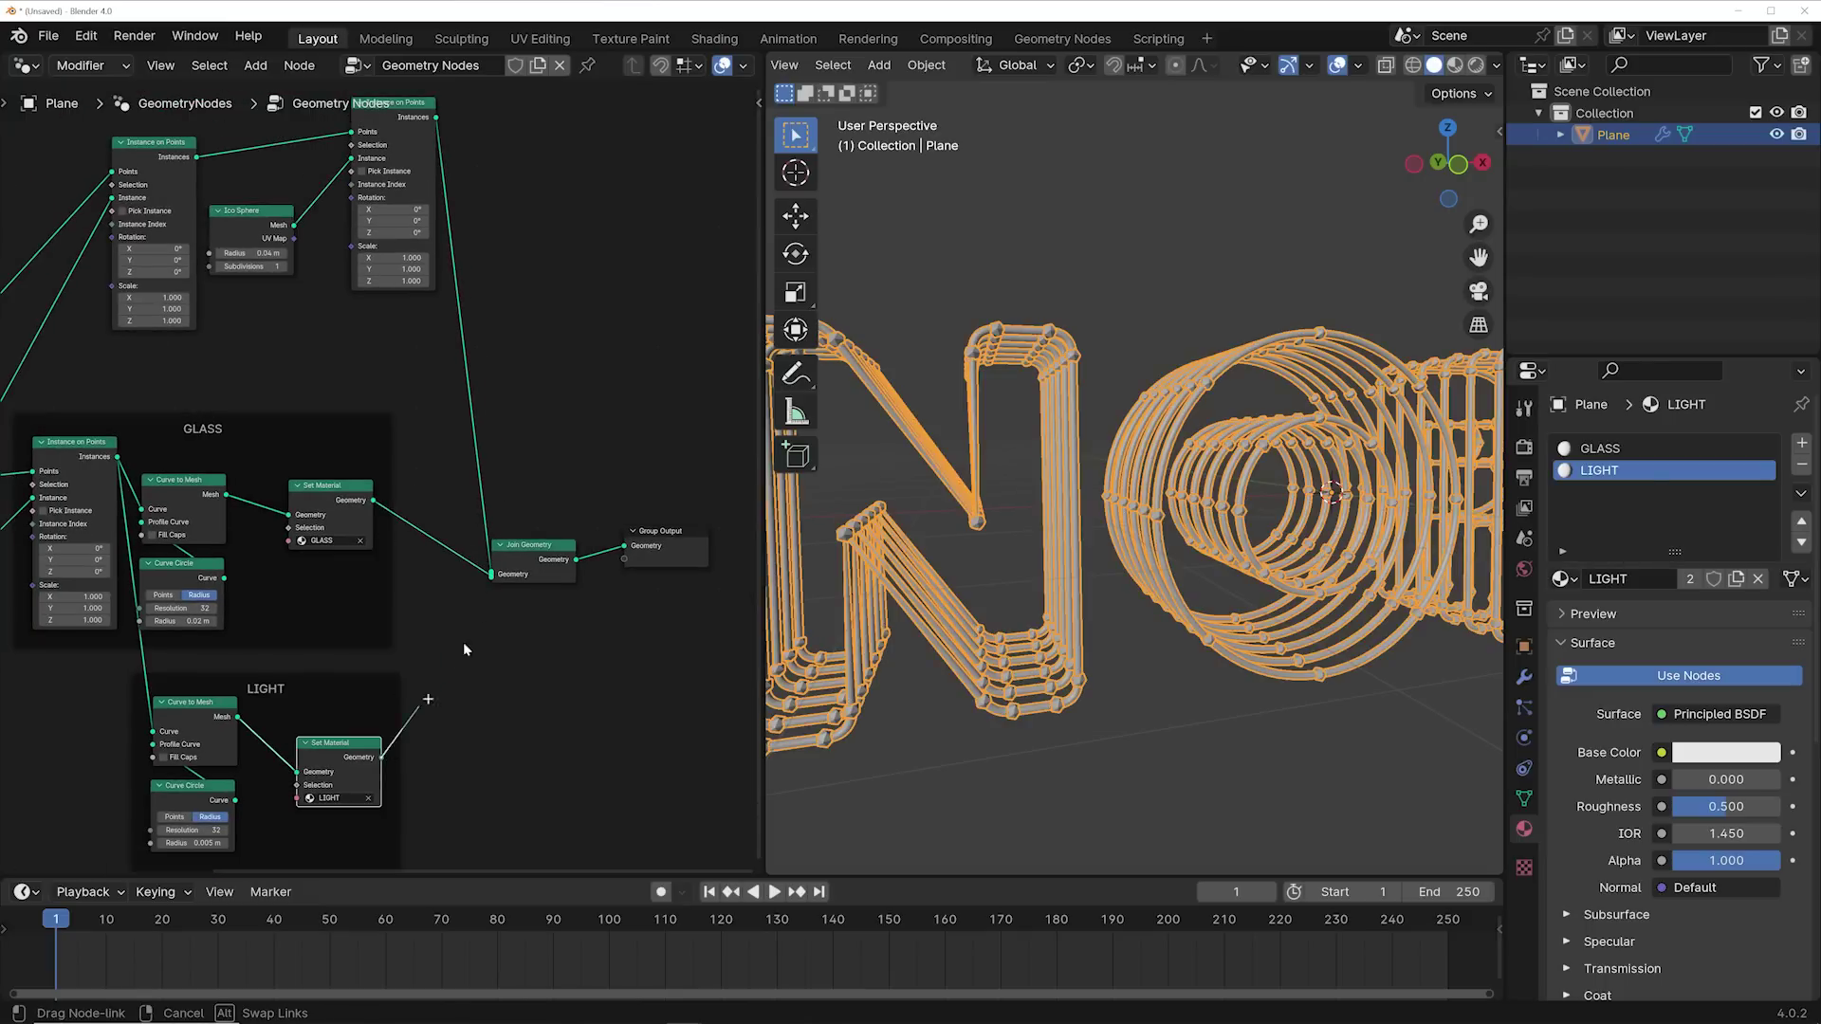
pyautogui.moveTo(1015, 398); pyautogui.dragTo(1094, 439, button='middle')
pyautogui.click(1094, 439)
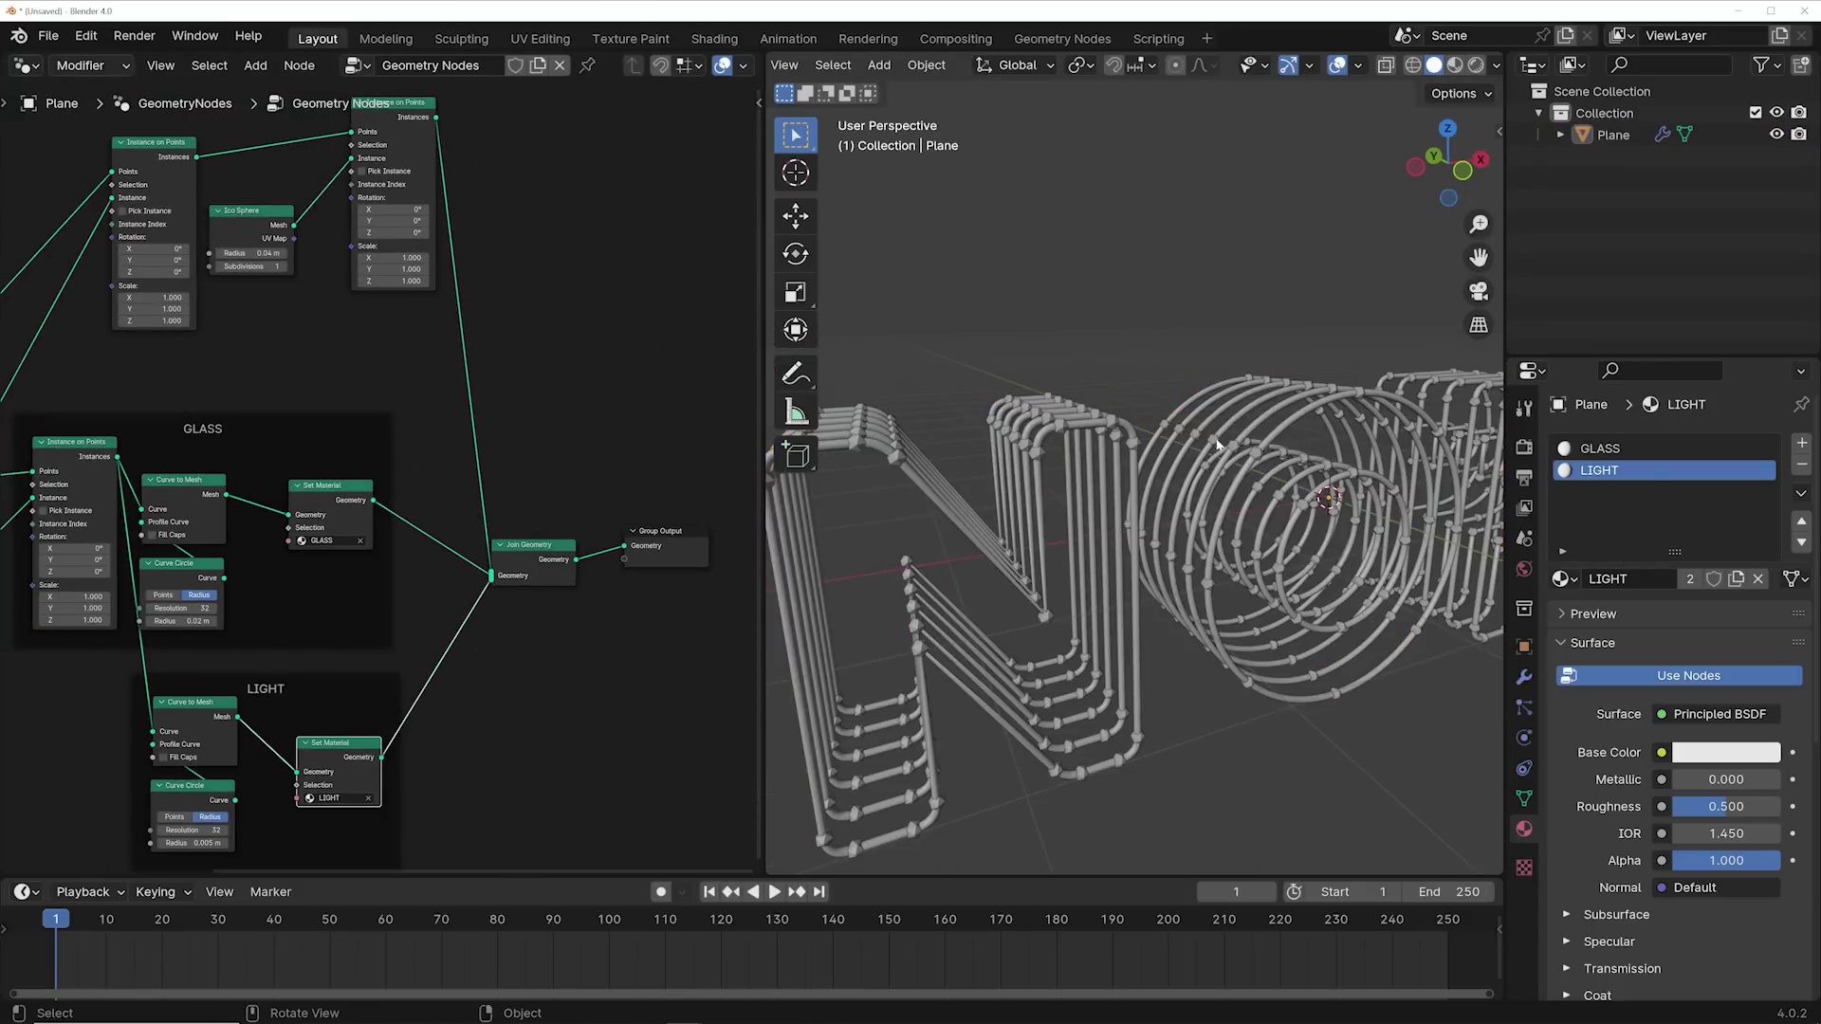
pyautogui.moveTo(1223, 445); pyautogui.dragTo(1143, 408, button='middle')
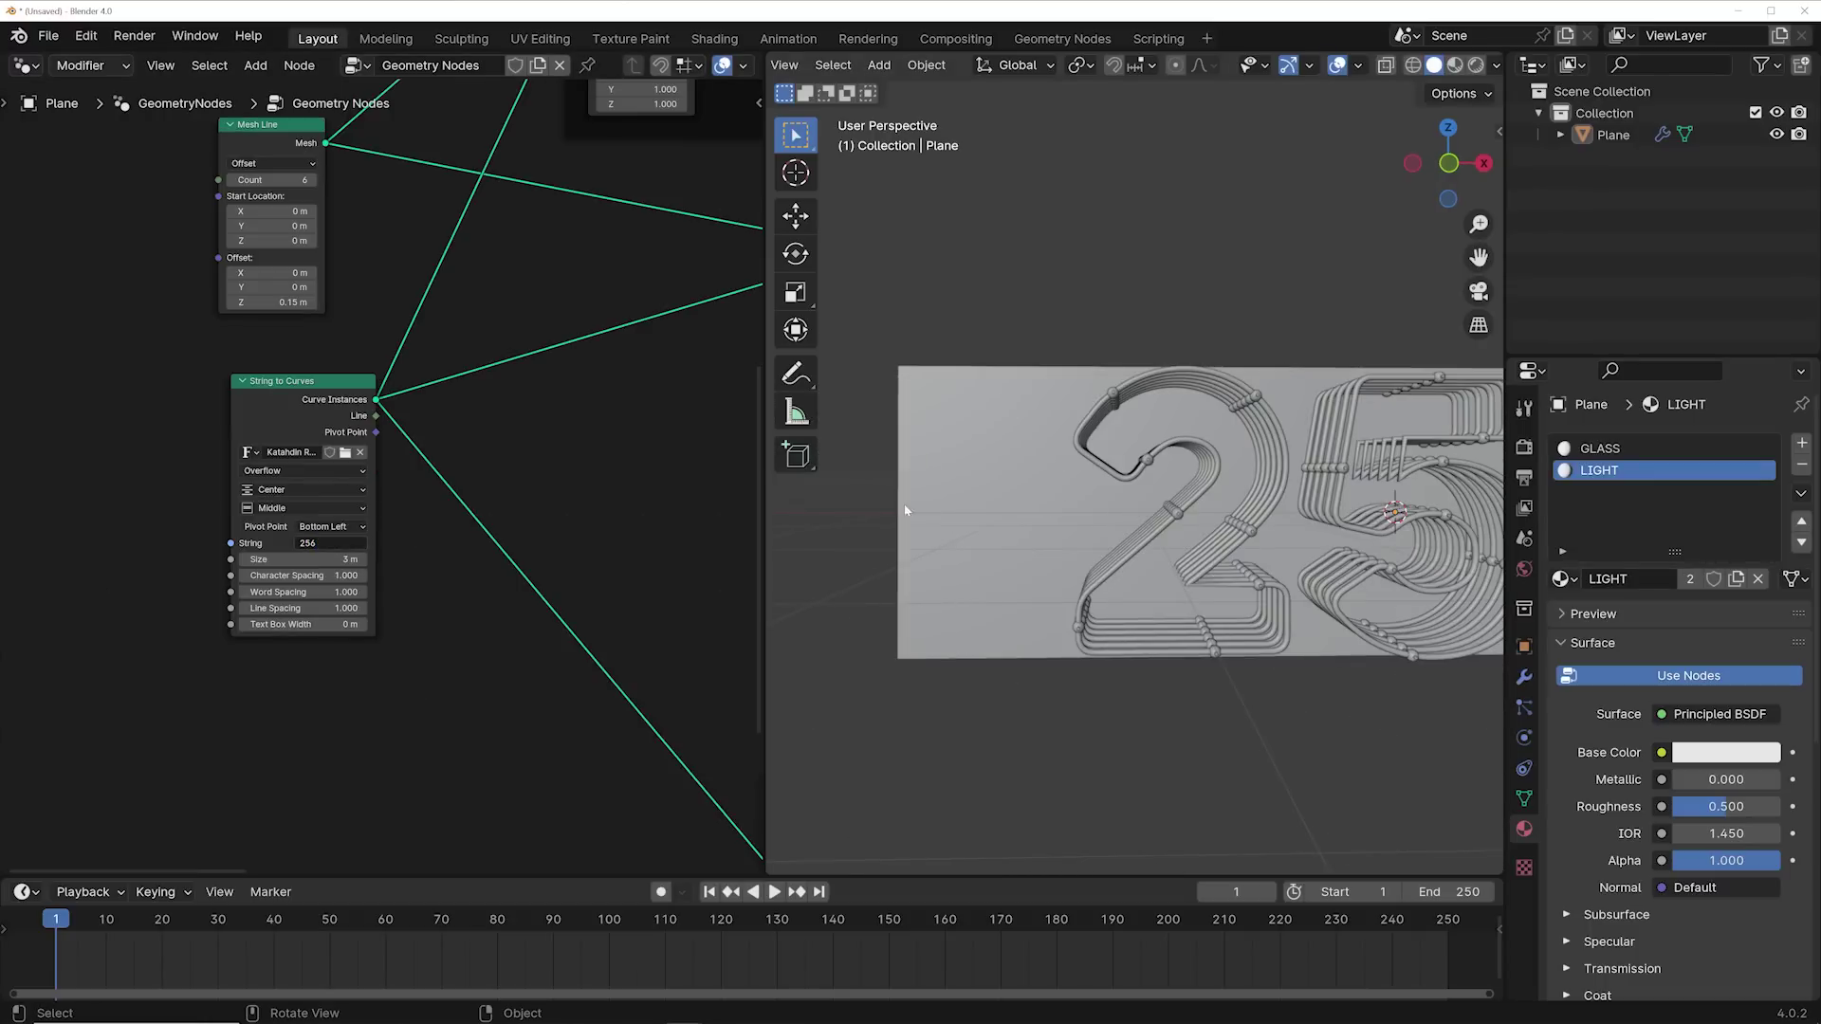
pyautogui.moveTo(906, 510); pyautogui.dragTo(1007, 521, button='middle')
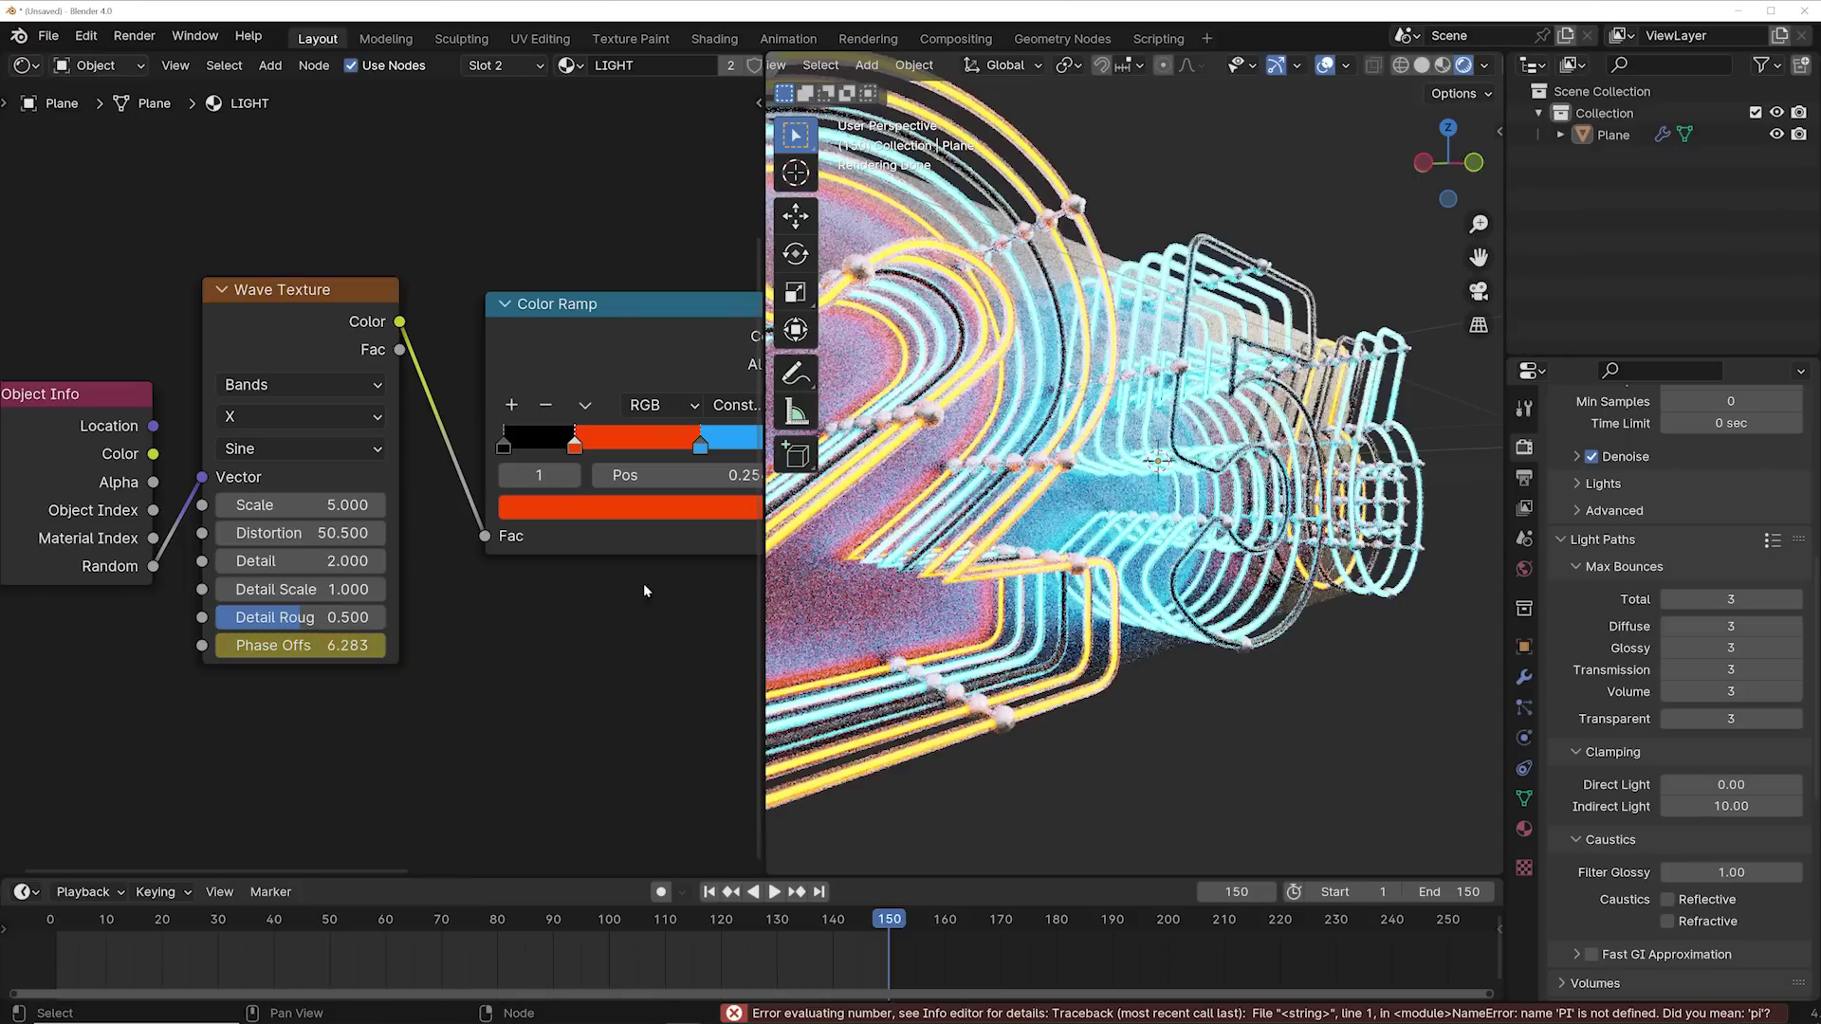
# Step: Play the animation to preview the changing LIGHT material colors on the tube lettering, and stop it
pyautogui.press('space')
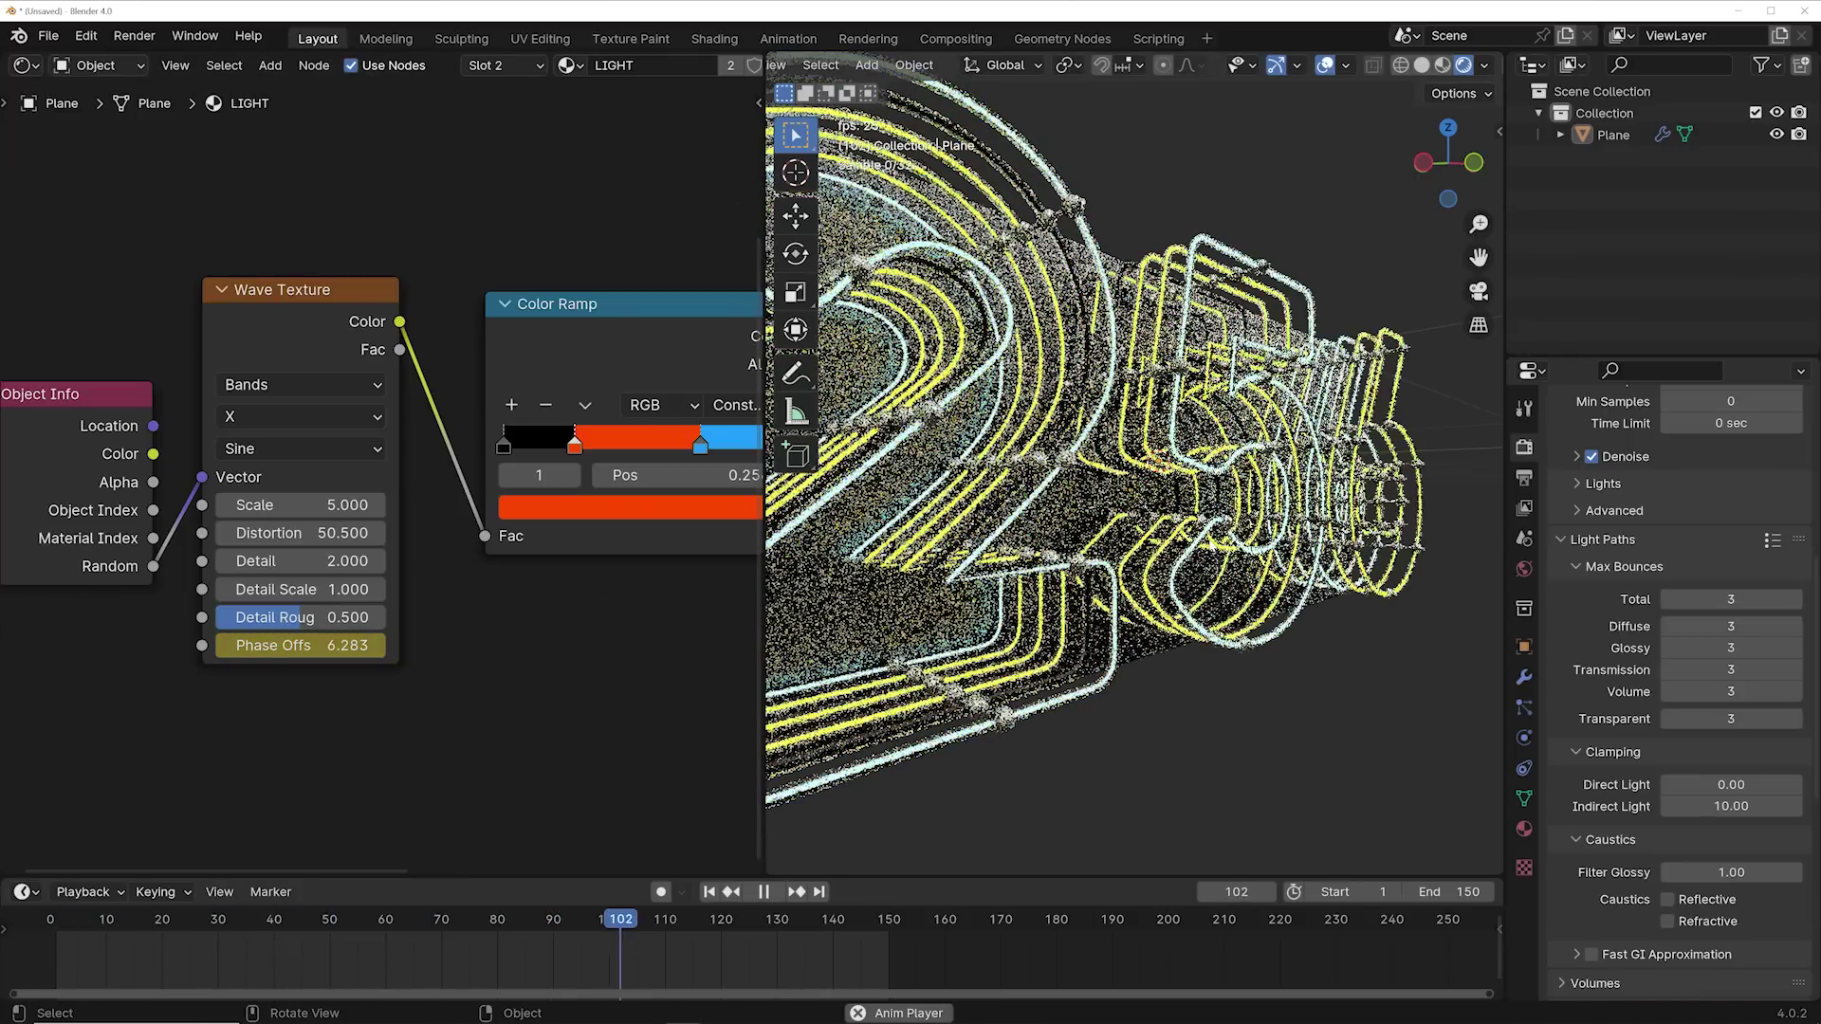
pyautogui.press('space')
pyautogui.click(300, 645)
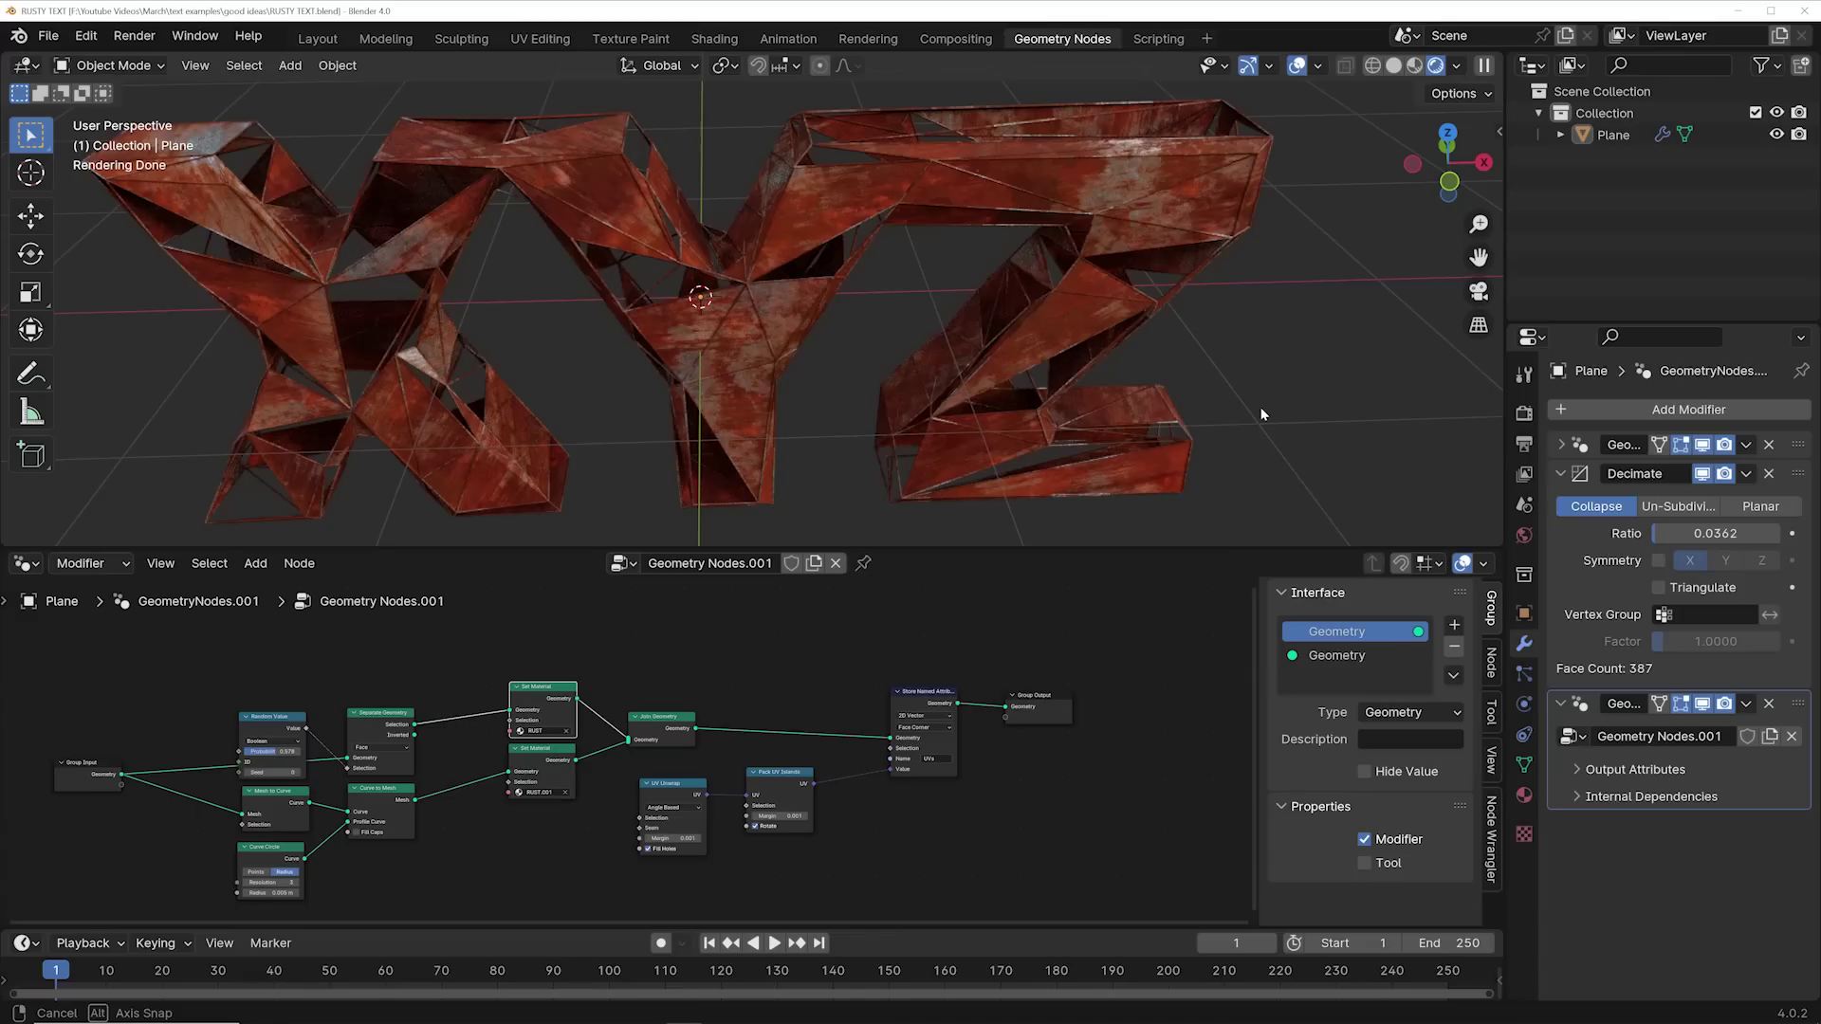
pyautogui.moveTo(1261, 413); pyautogui.dragTo(1108, 321, button='middle')
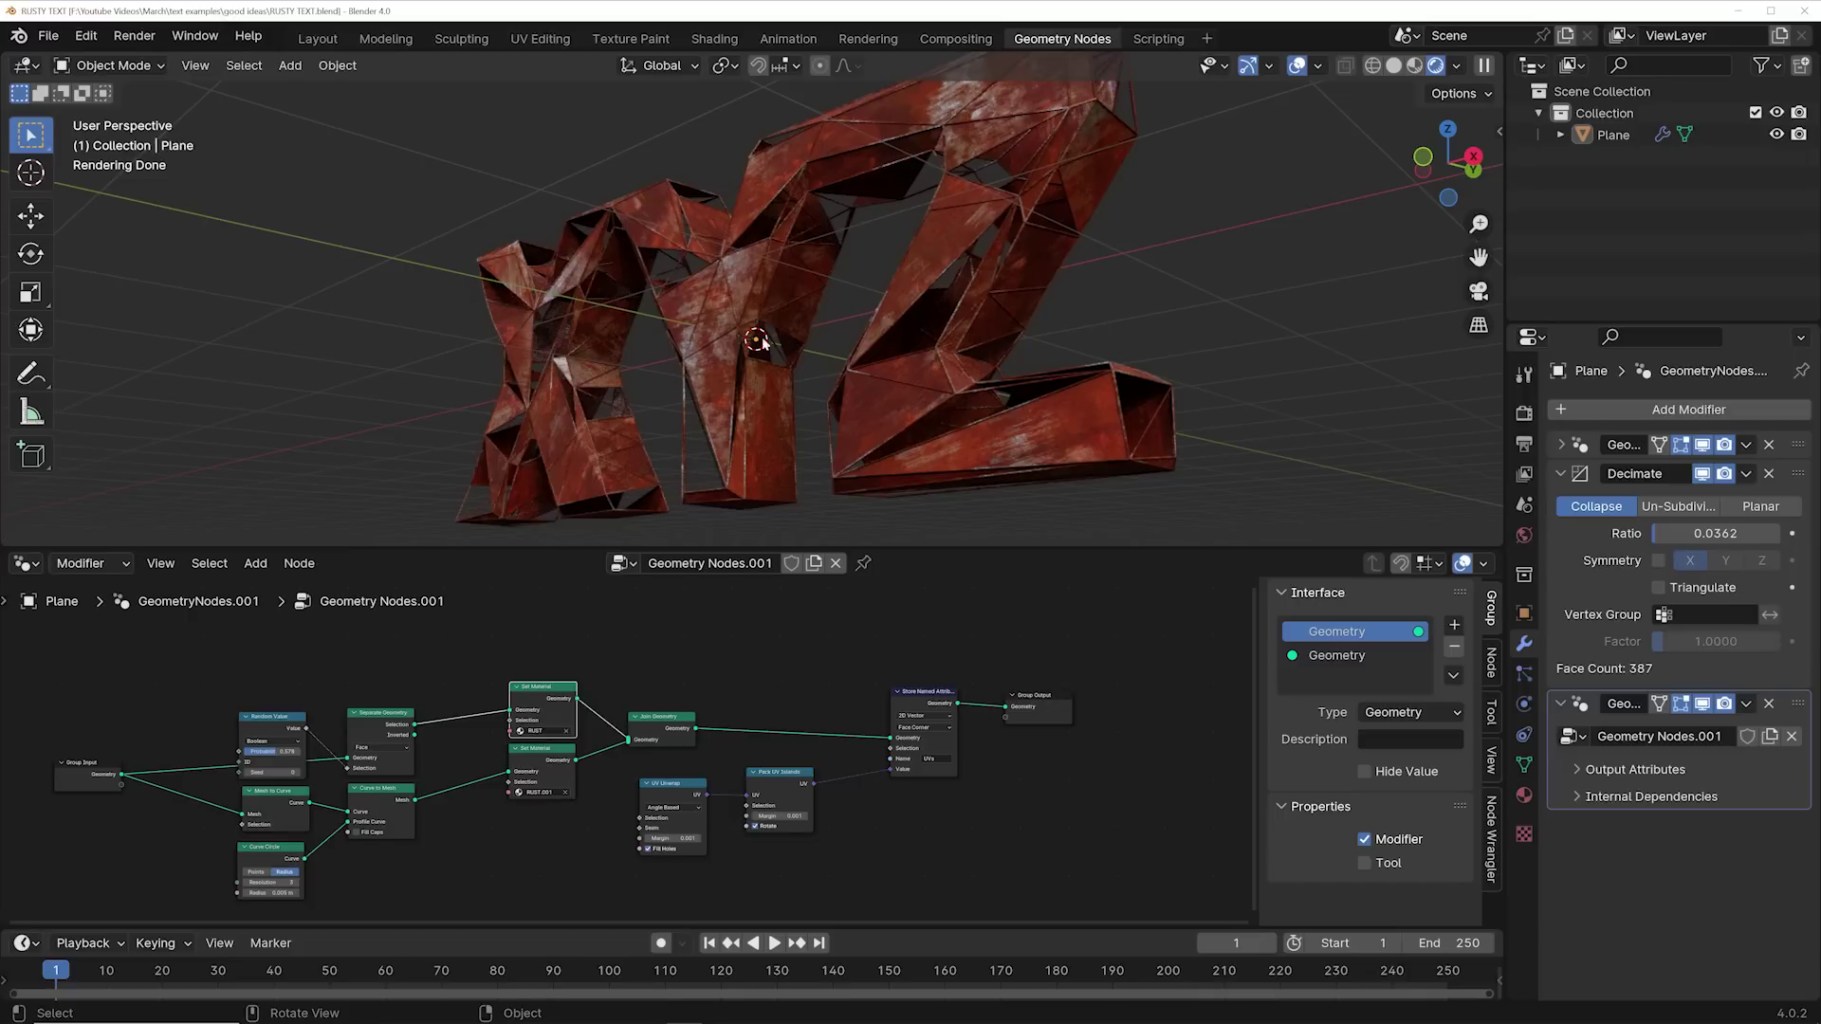
pyautogui.moveTo(764, 343); pyautogui.dragTo(967, 360, button='middle')
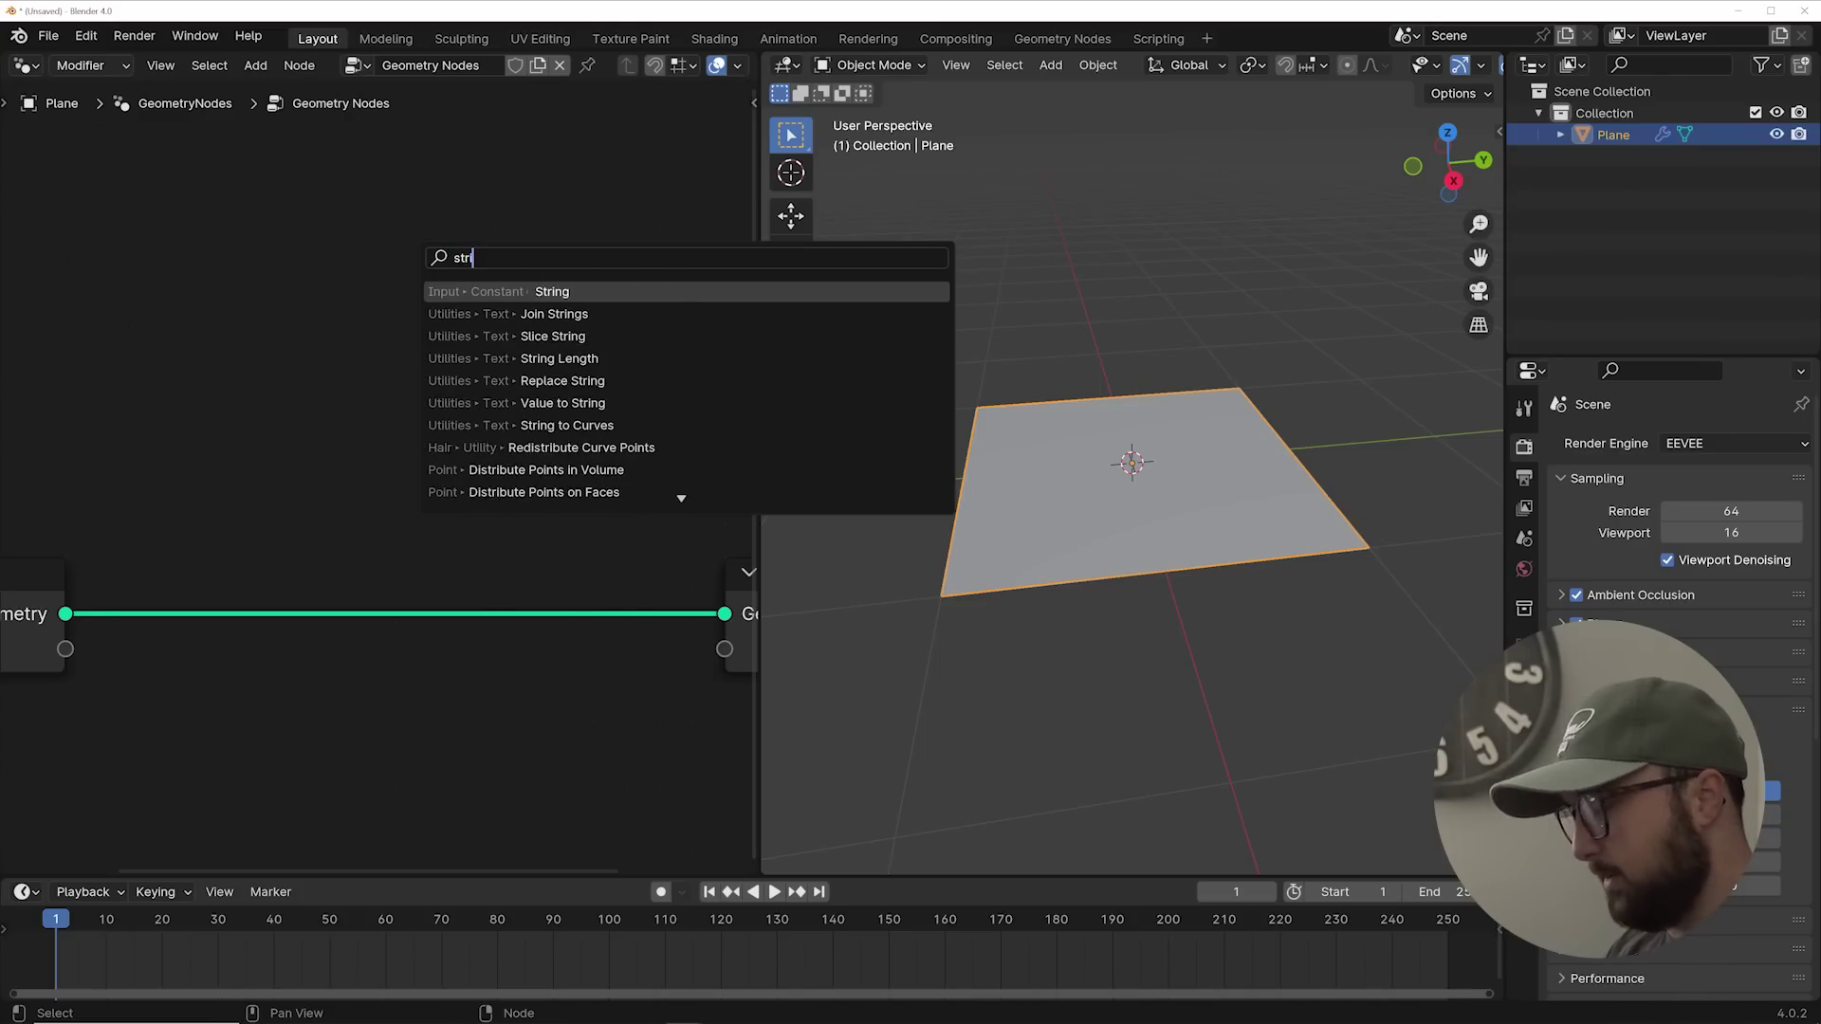
# Step: Insert a String to Curves node feeding the Group Output, with string XYZ, font Silka Black, Center and Middle alignment and Size 3 m
pyautogui.write('ing')
pyautogui.press('Up')
pyautogui.press('Return')
pyautogui.click(260, 559)
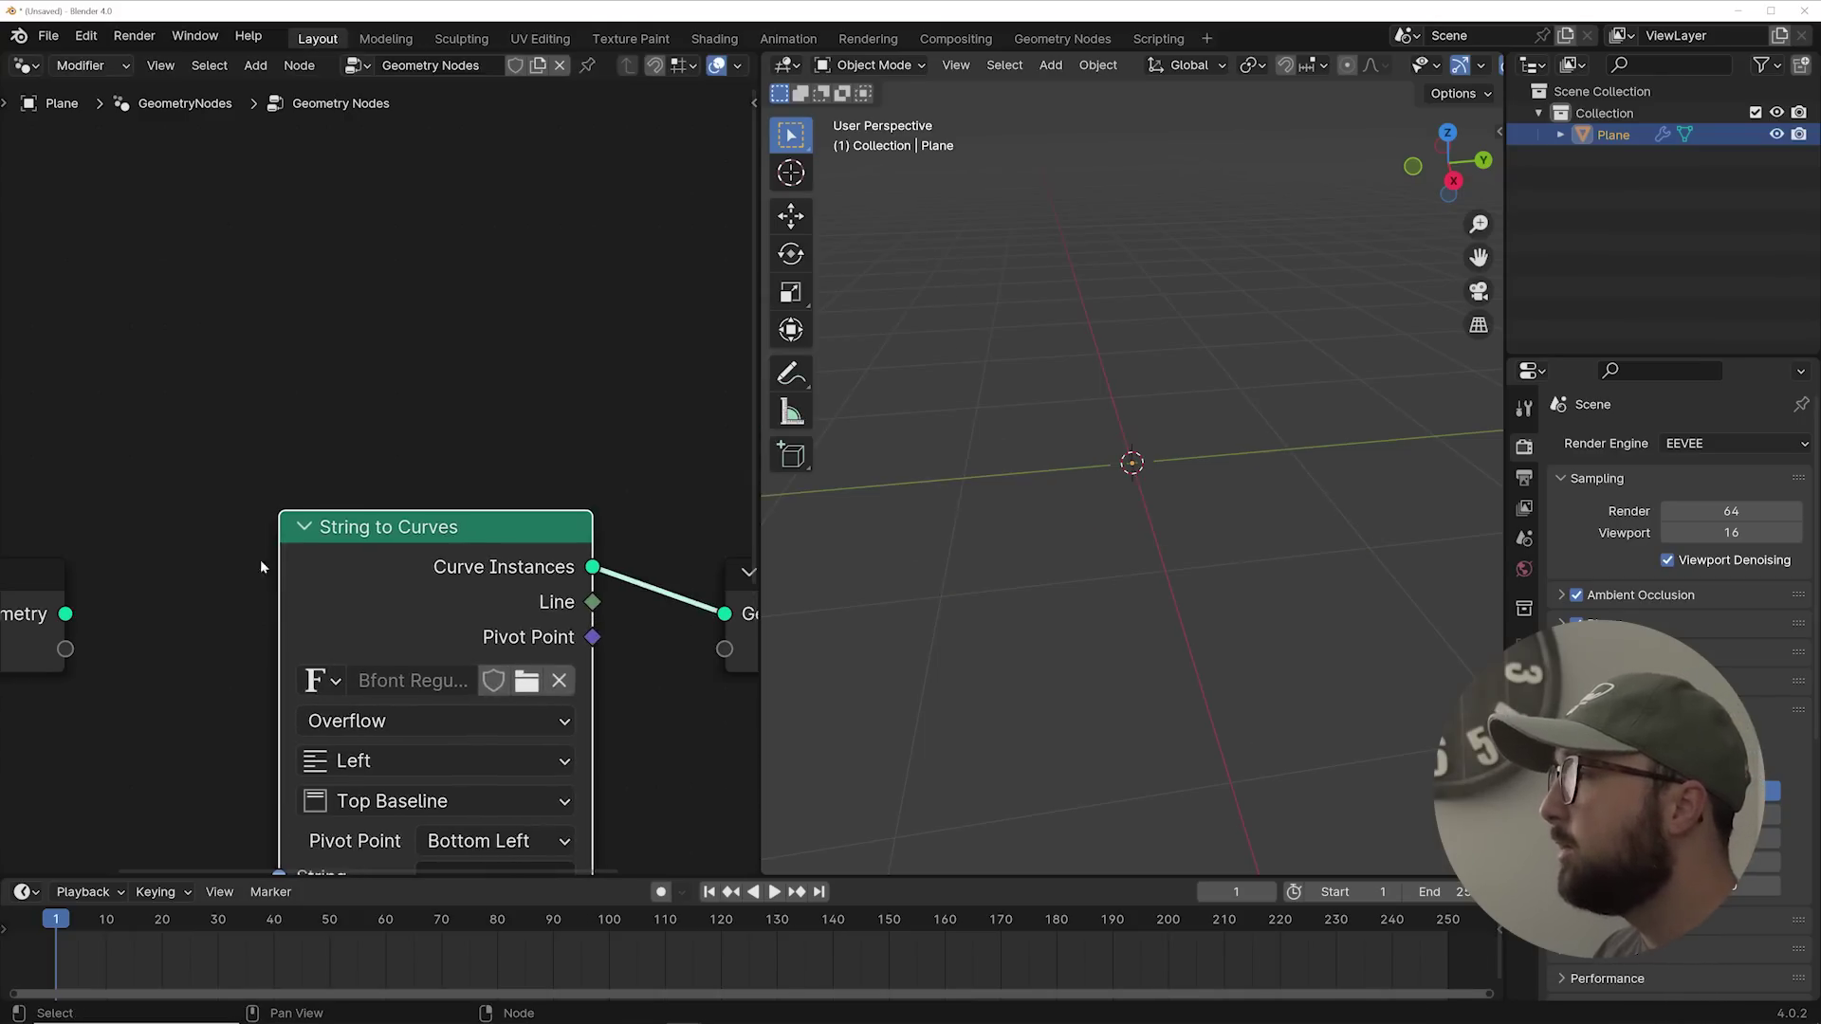
pyautogui.scroll(-2, 383, 615)
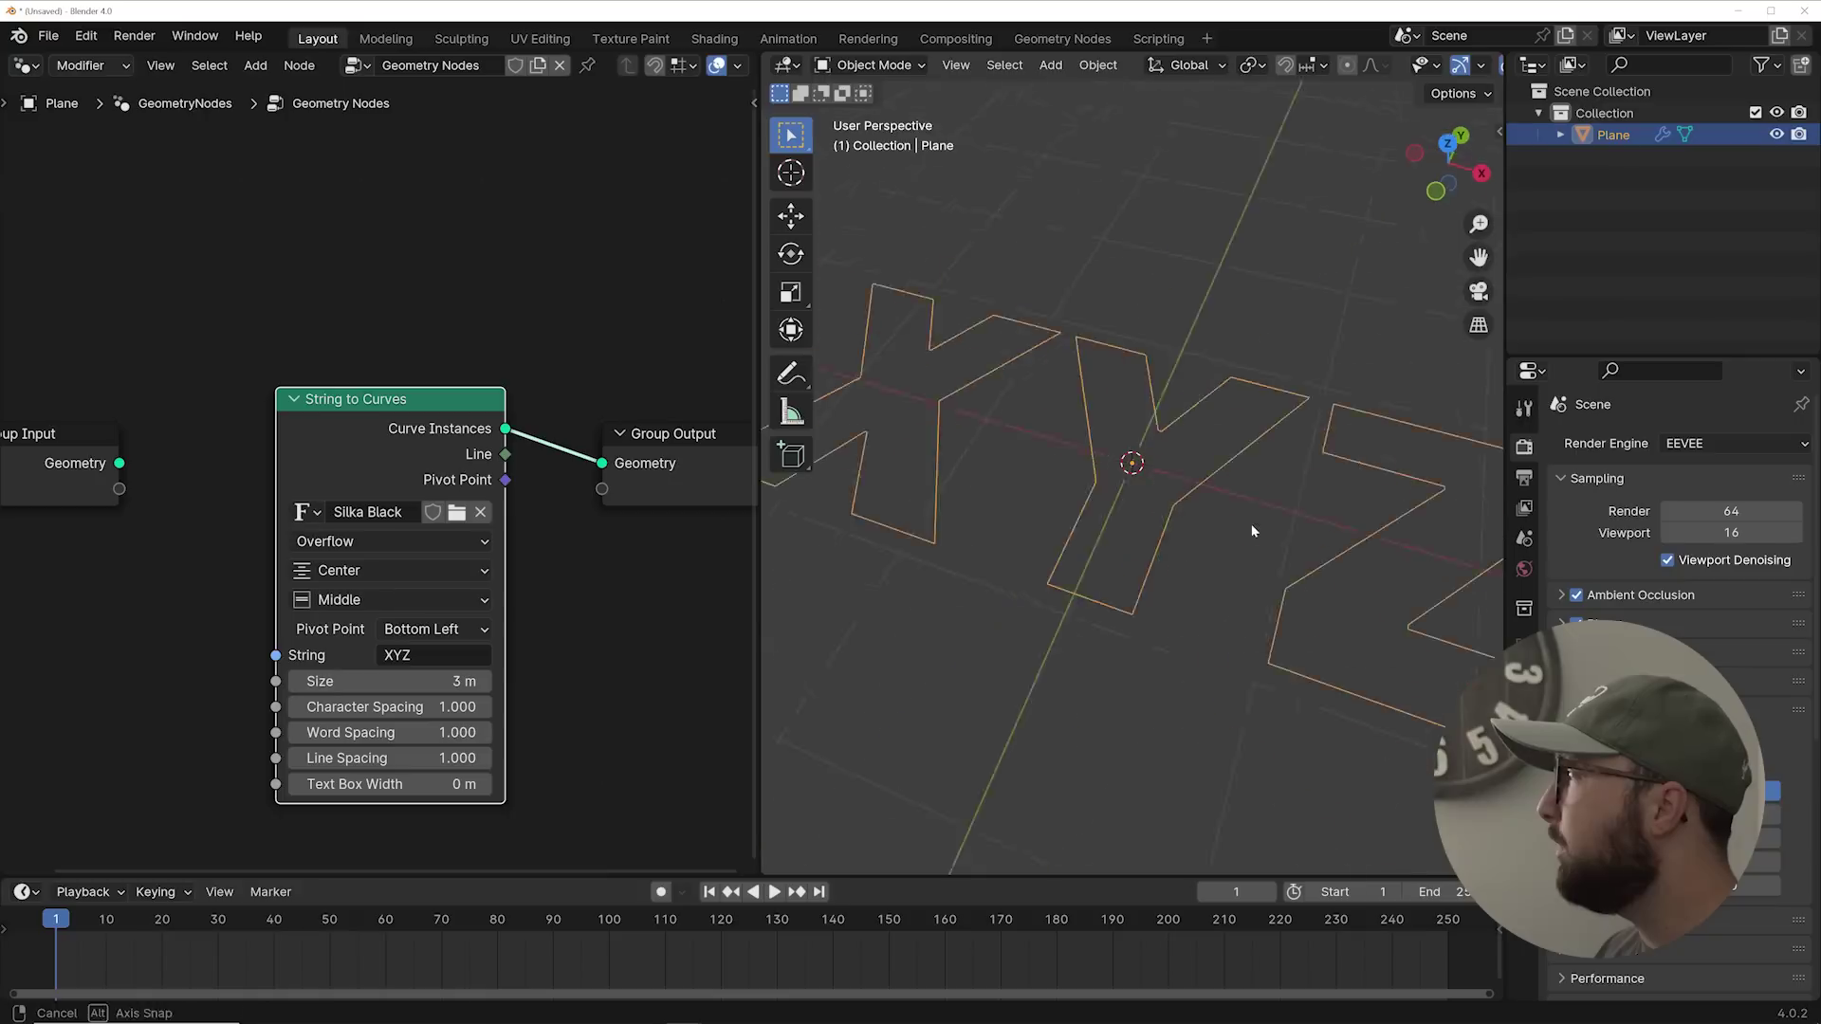
pyautogui.moveTo(1250, 523); pyautogui.dragTo(1244, 506, button='middle')
# Step: Insert a Fill Curve node after String to Curves to fill the letter outlines
pyautogui.moveTo(572, 493); pyautogui.dragTo(491, 496, button='middle')
pyautogui.hotkey('shift', 'a')
pyautogui.write('FILL')
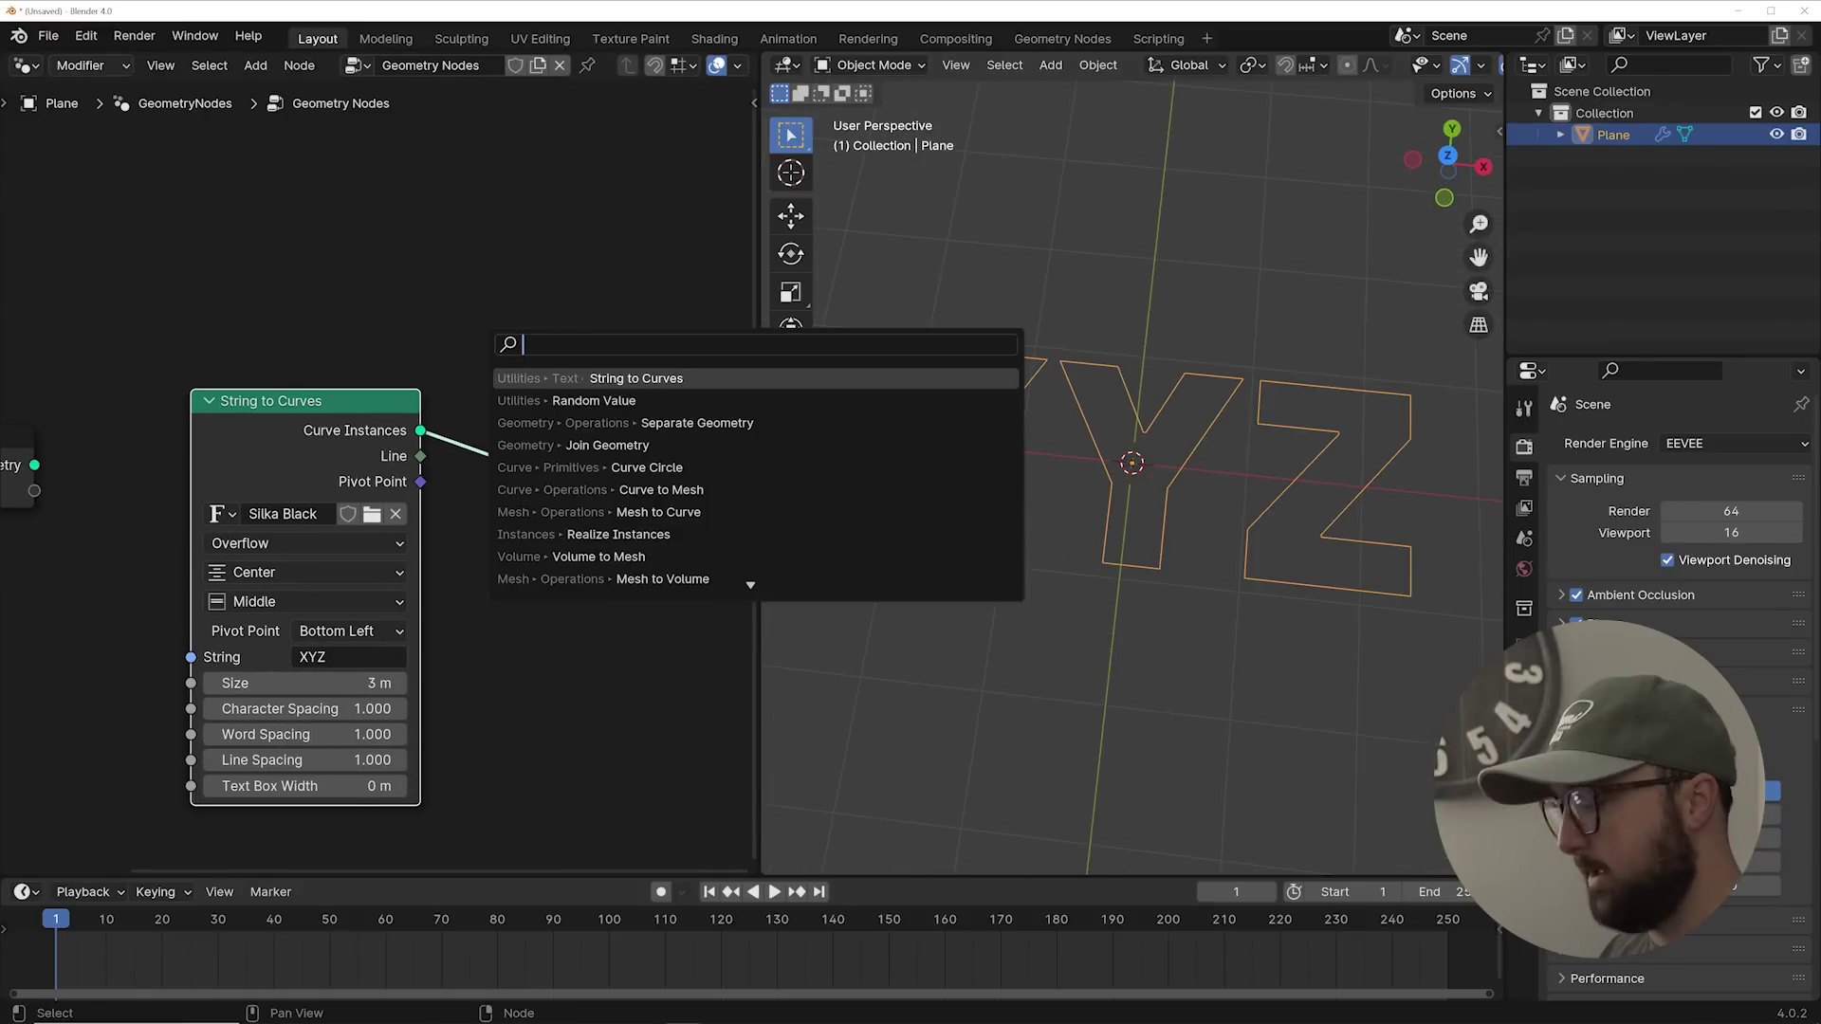
pyautogui.press('Return')
# Step: Insert an Extrude Mesh node after Fill Curve and set its Offset Scale to 0.490
pyautogui.hotkey('shift', 'a')
pyautogui.write('extr')
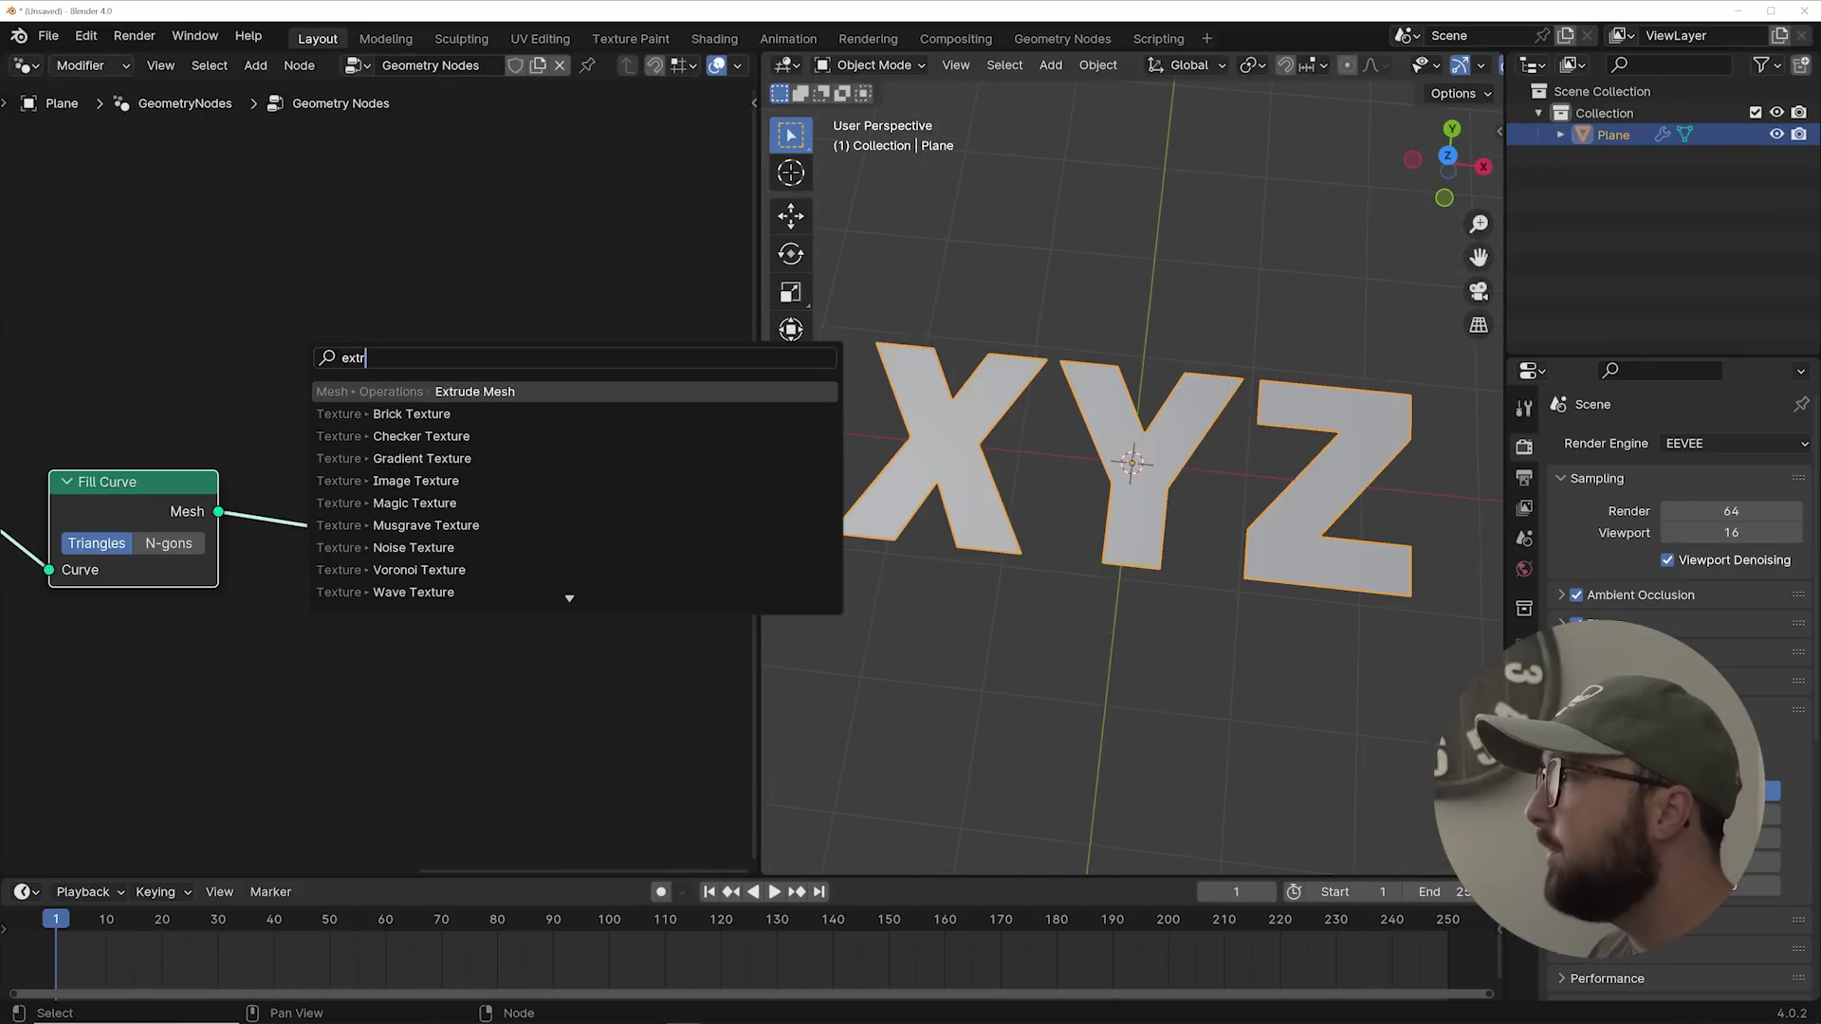
pyautogui.press('Return')
pyautogui.click(403, 429)
pyautogui.moveTo(1258, 408)
pyautogui.mouseDown(button='middle')
pyautogui.moveTo(1239, 341)
pyautogui.moveTo(1257, 408)
pyautogui.mouseUp(button='middle')
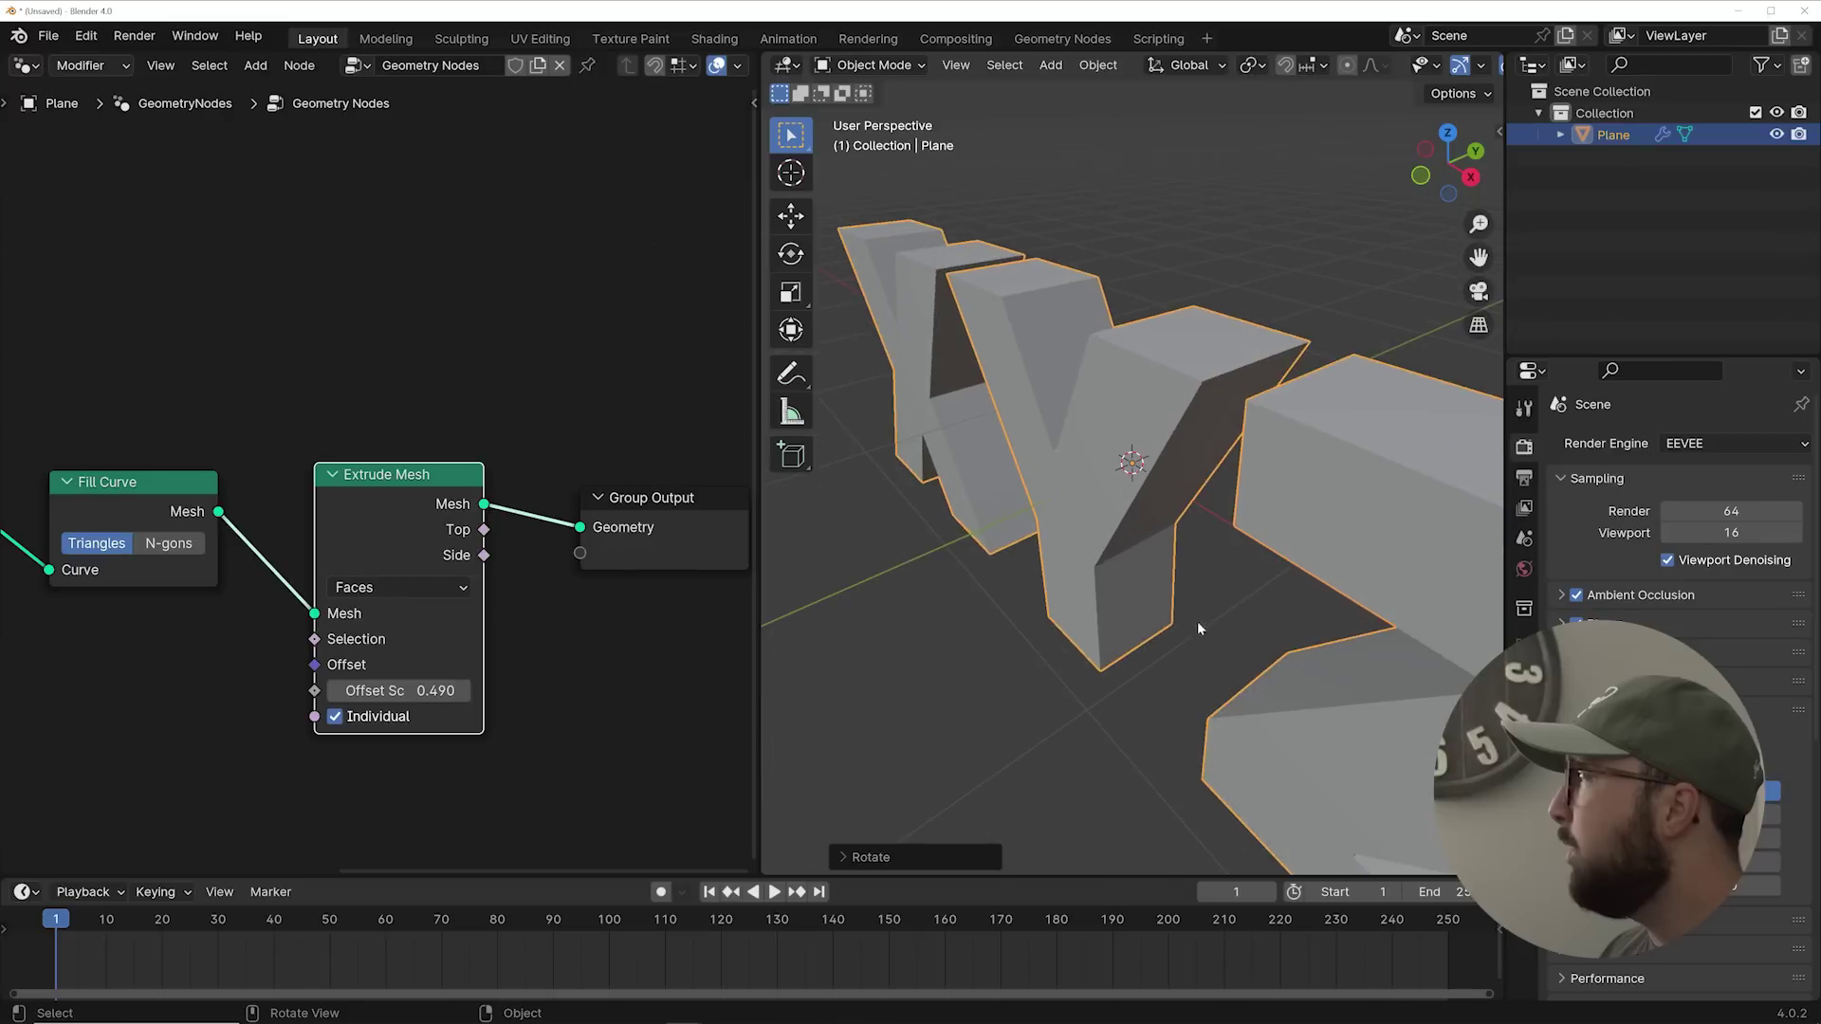
pyautogui.scroll(-3, 1197, 622)
pyautogui.moveTo(1317, 557); pyautogui.dragTo(1094, 528, button='middle')
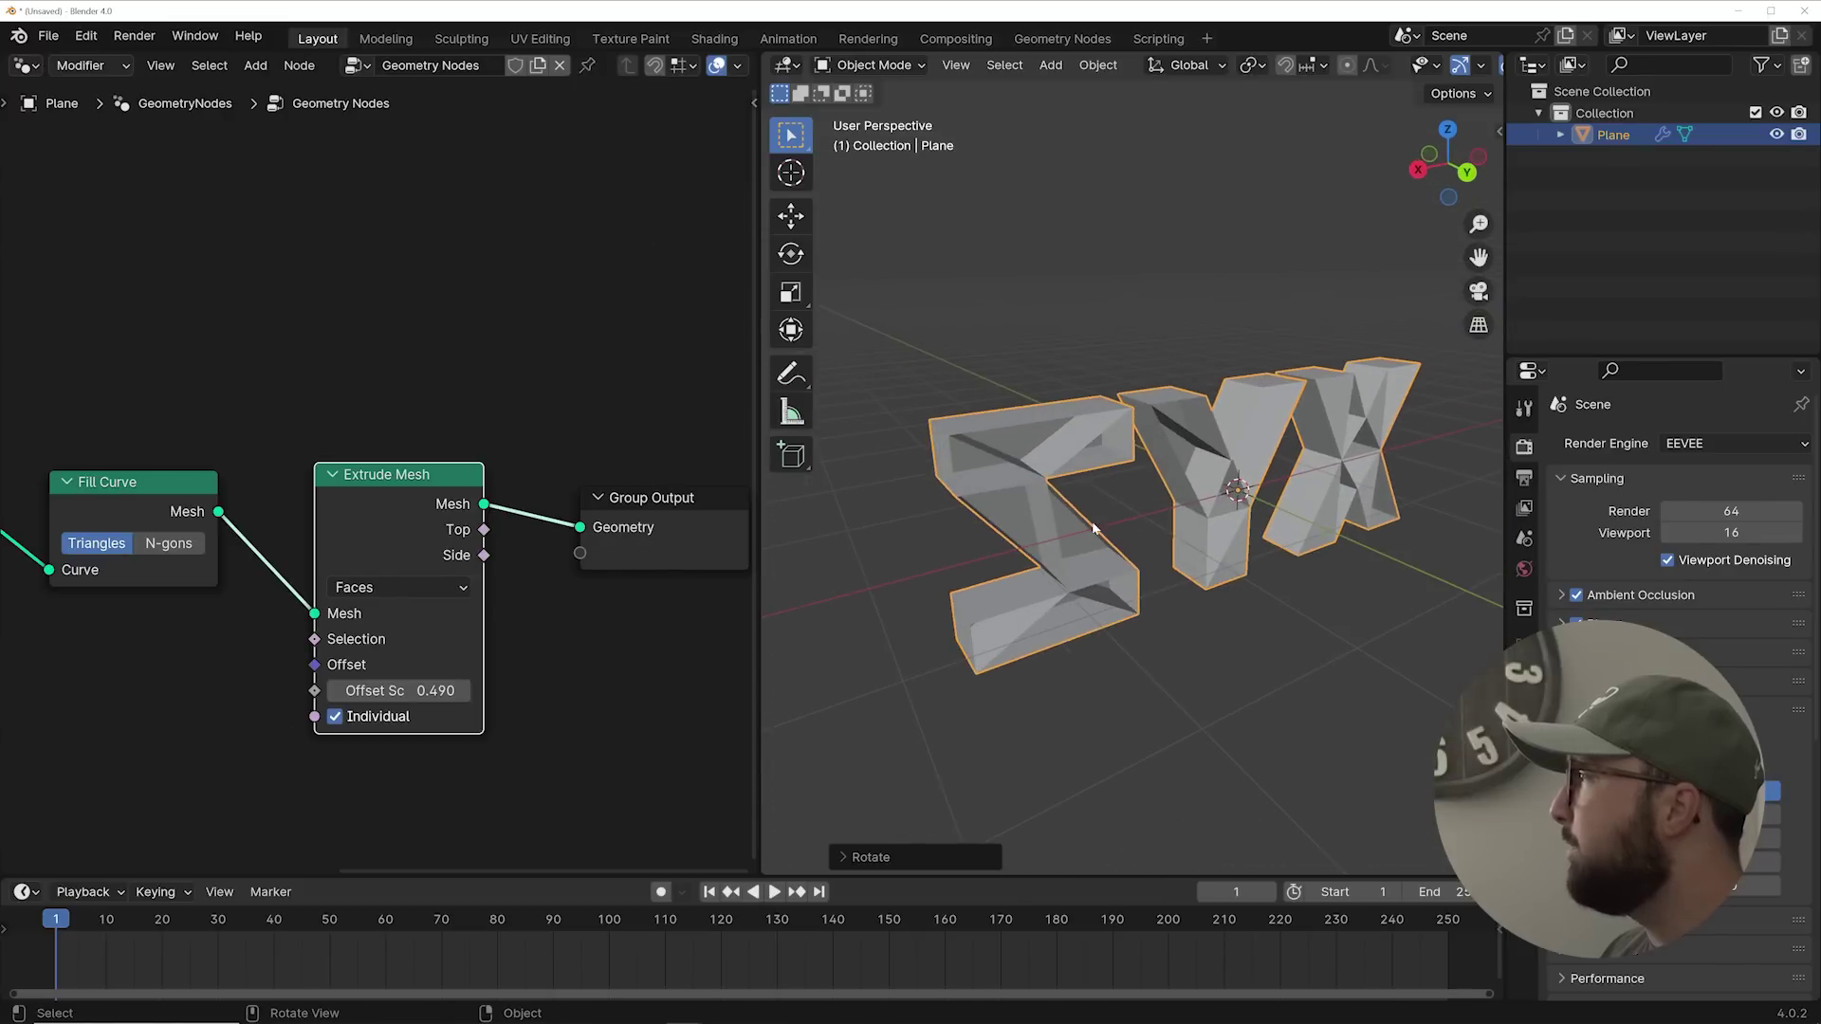
# Step: Insert a Join Geometry node between Extrude Mesh and the Group Output
pyautogui.scroll(1, 1153, 489)
pyautogui.hotkey('shift', 'a')
pyautogui.click(596, 359)
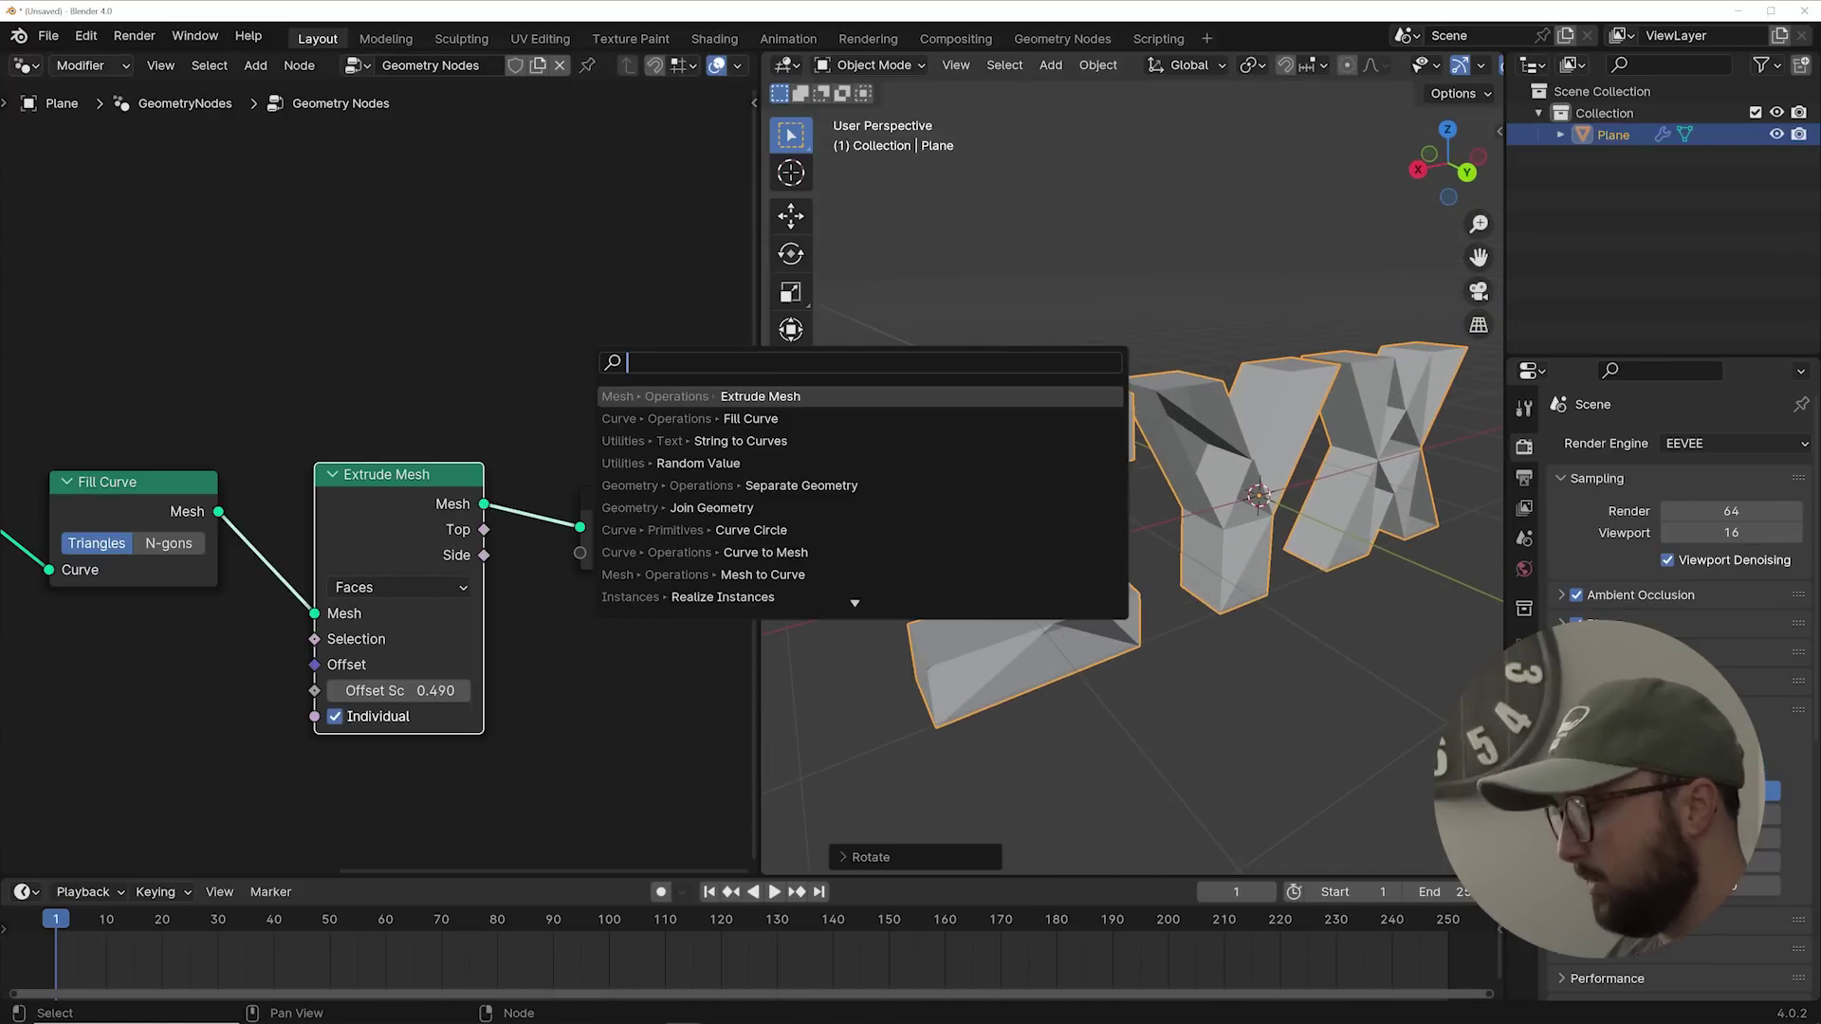
pyautogui.write('join')
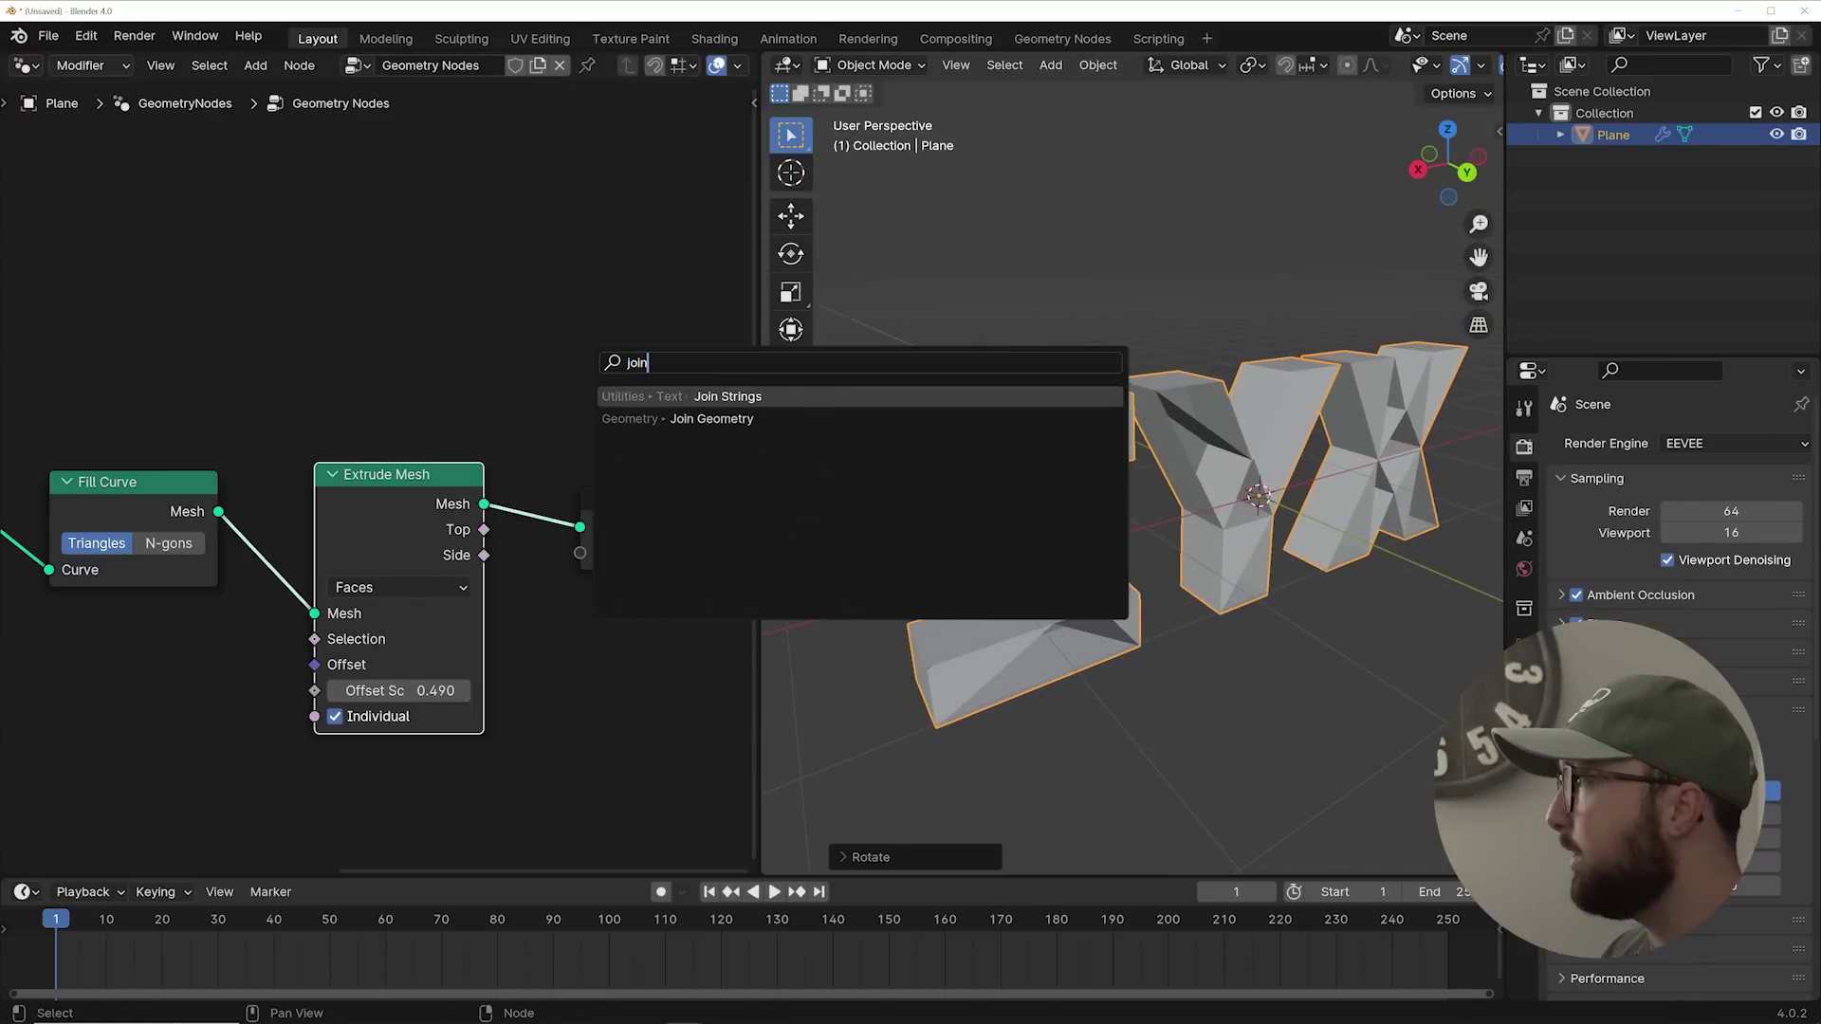
pyautogui.click(711, 418)
pyautogui.click(574, 492)
pyautogui.moveTo(524, 492); pyautogui.dragTo(476, 421, button='middle')
pyautogui.scroll(-1, 476, 421)
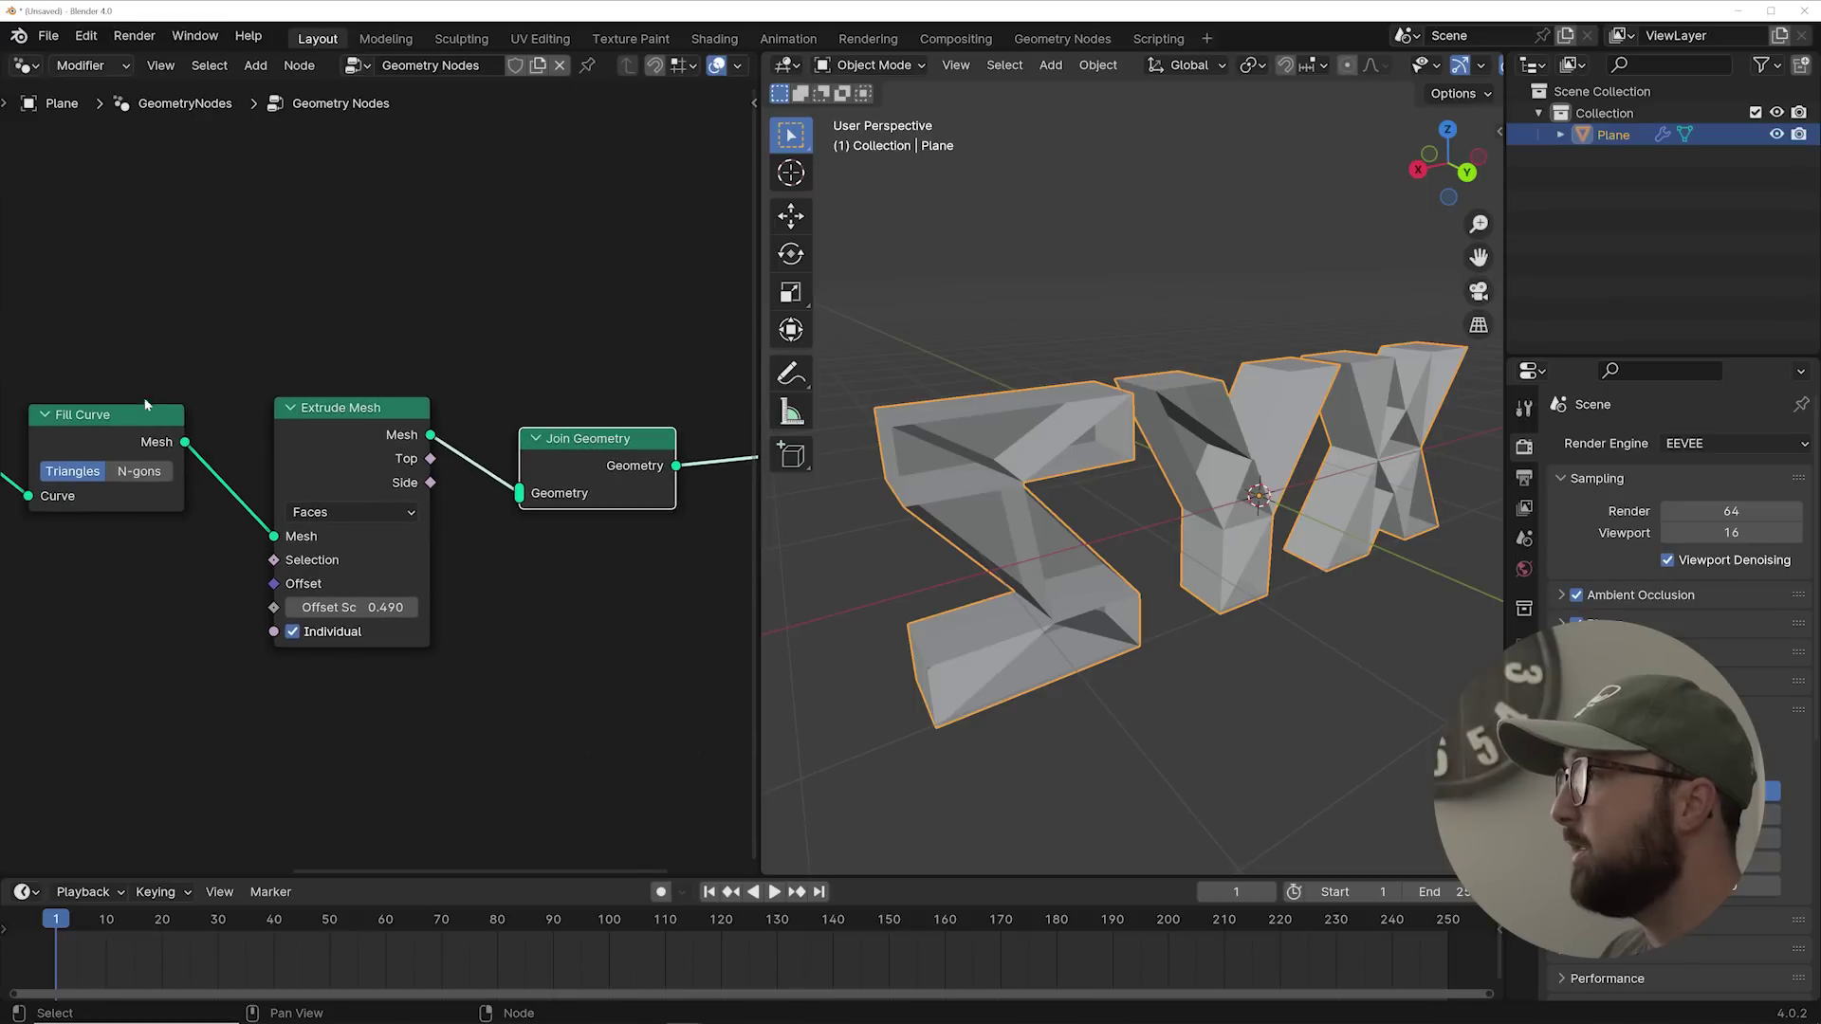
# Step: Connect the Fill Curve node's Mesh output to Join Geometry to close the back of the letters
pyautogui.moveTo(189, 443); pyautogui.dragTo(519, 494)
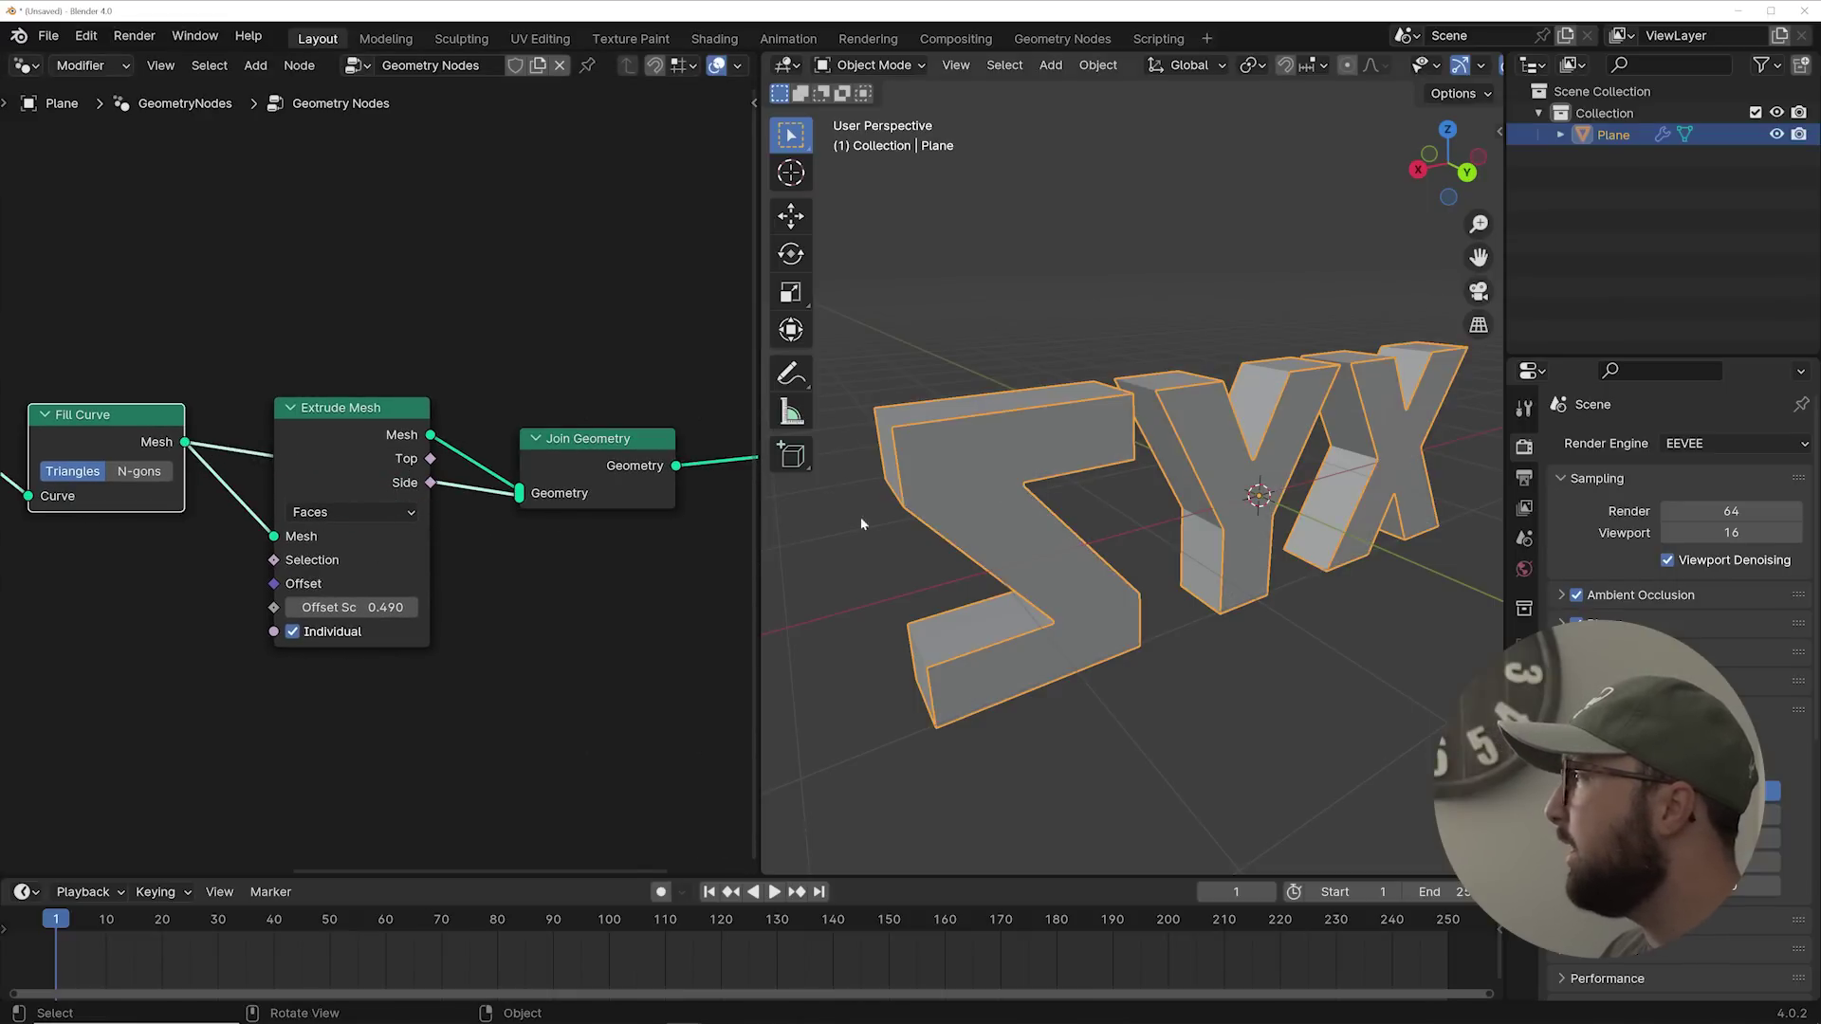
pyautogui.moveTo(866, 521); pyautogui.dragTo(1100, 426, button='middle')
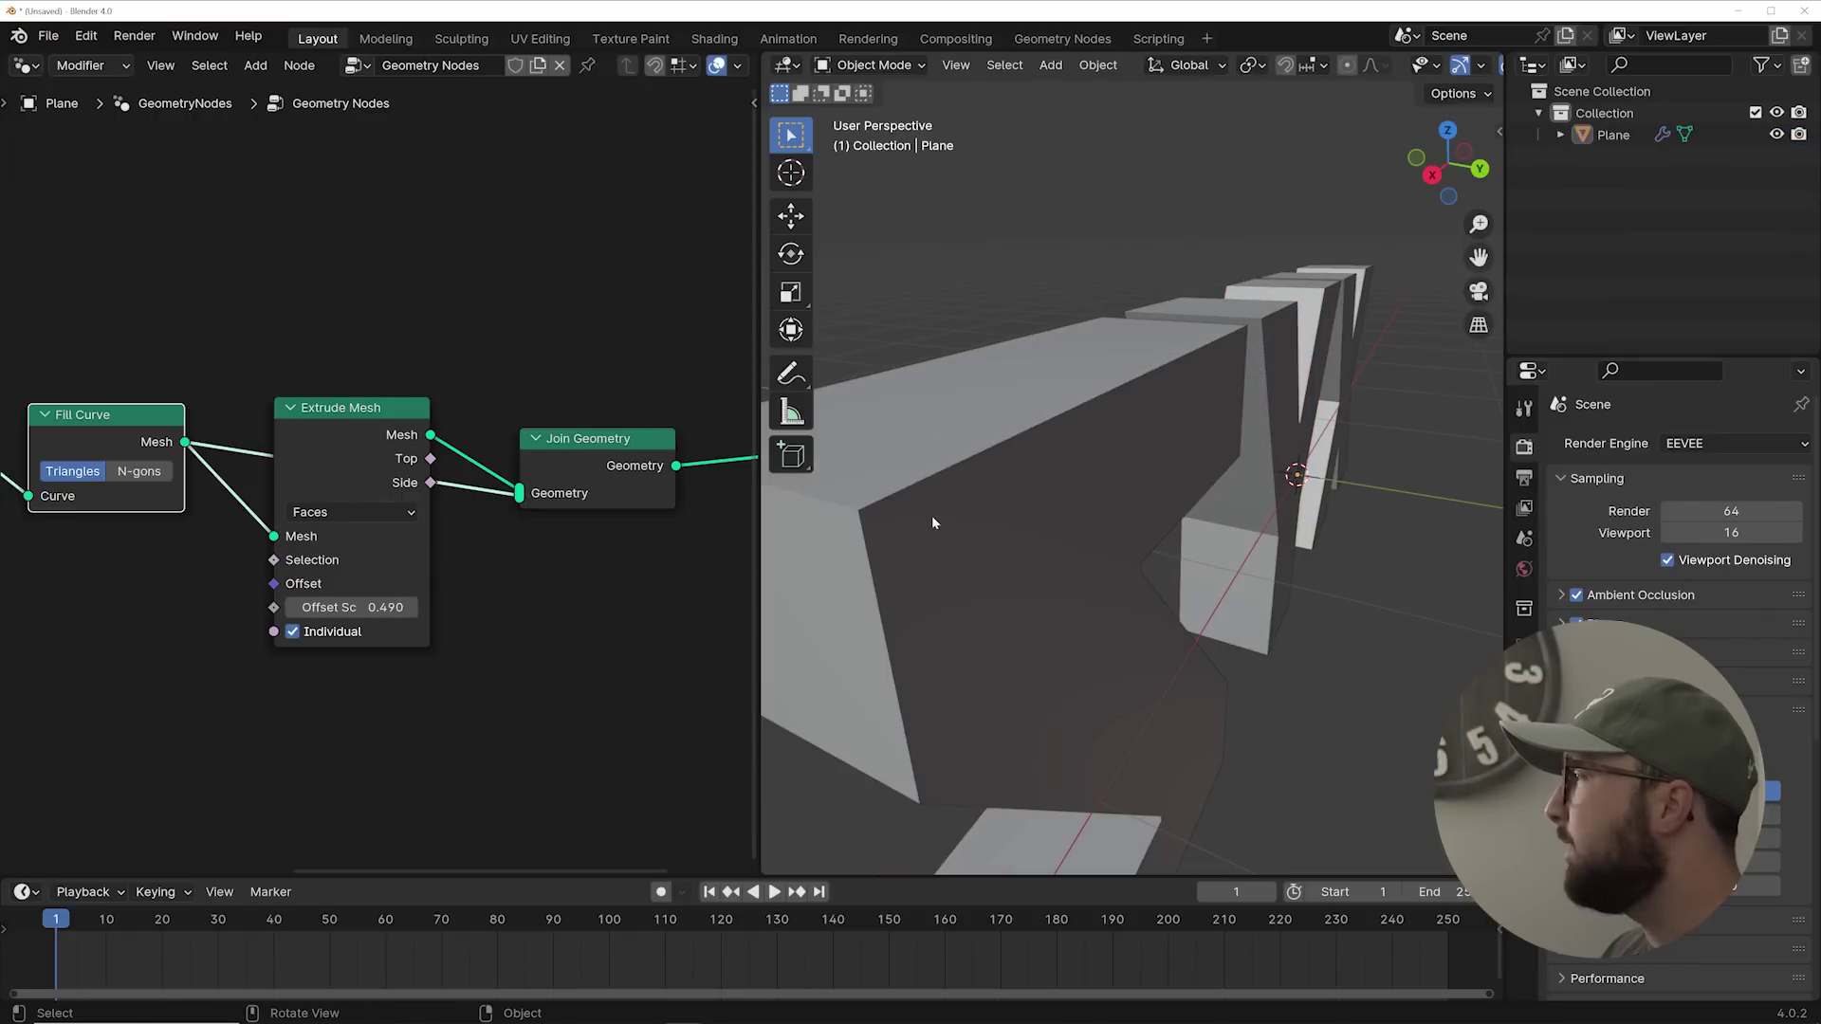
pyautogui.moveTo(1146, 384); pyautogui.dragTo(1146, 474, button='middle')
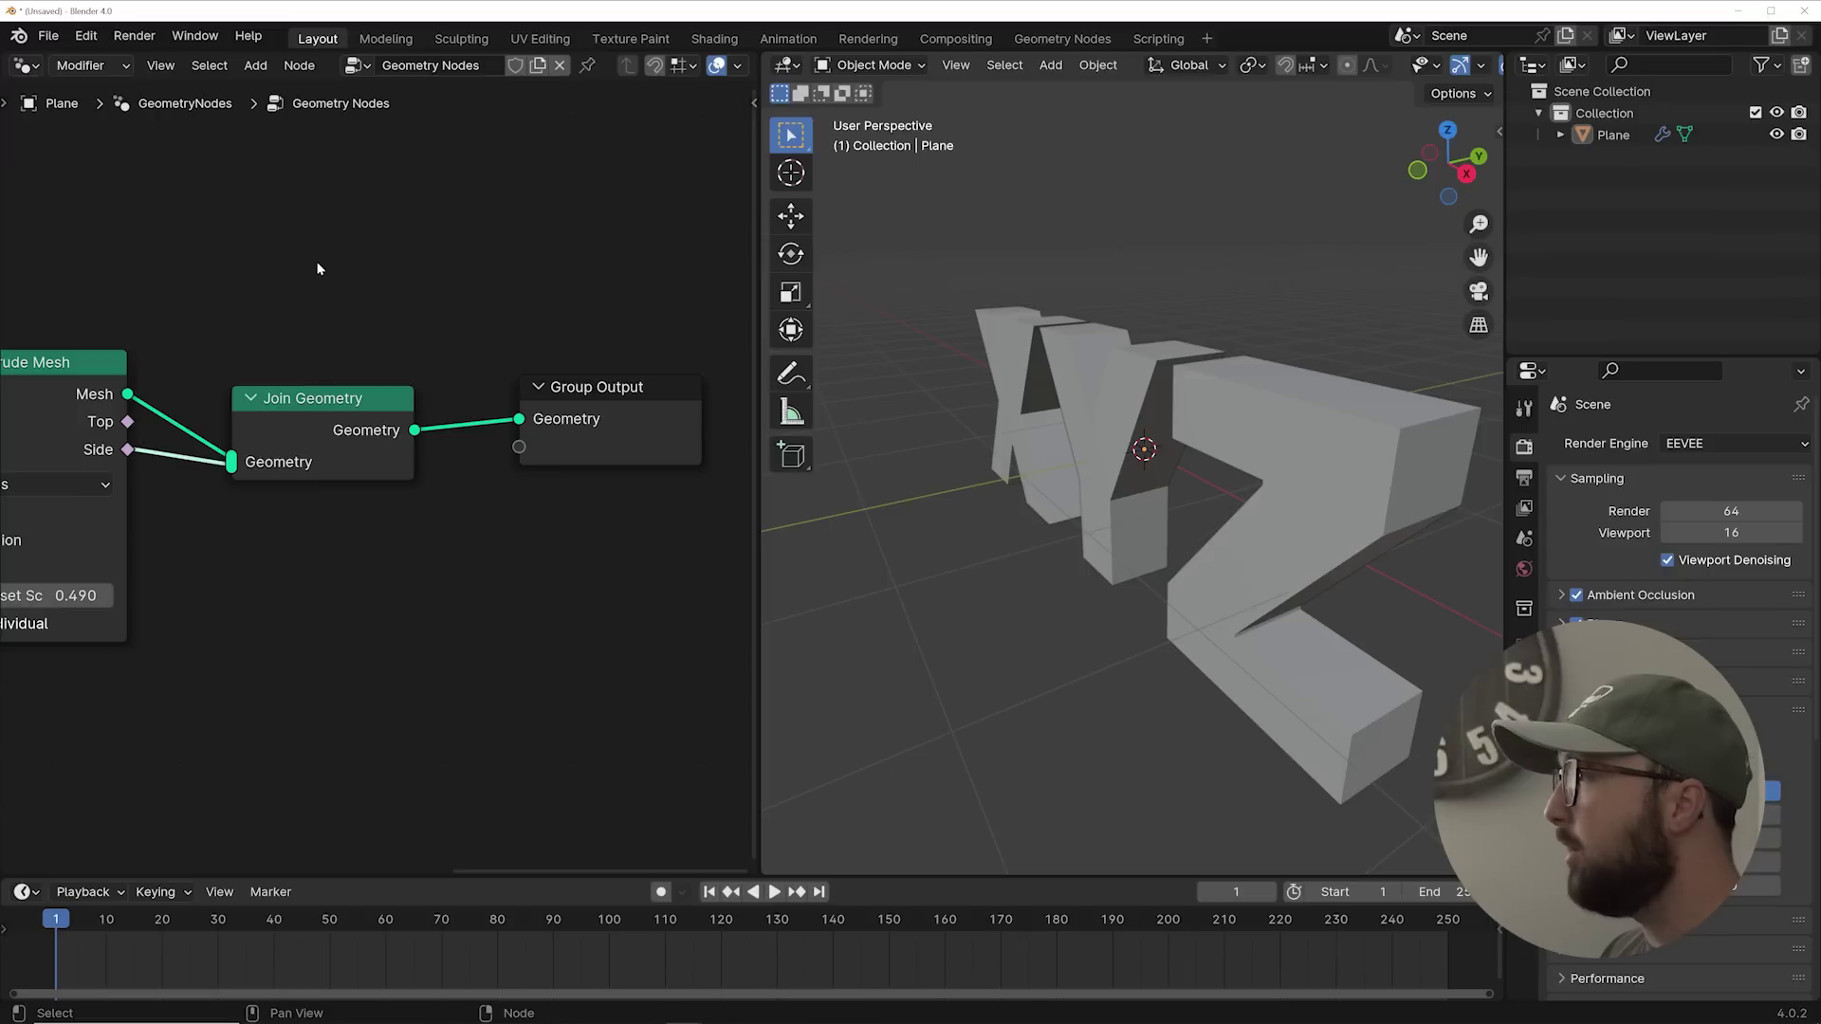
# Step: Insert a Realize Instances node between Join Geometry and the Group Output
pyautogui.hotkey('shift', 'a')
pyautogui.click(503, 332)
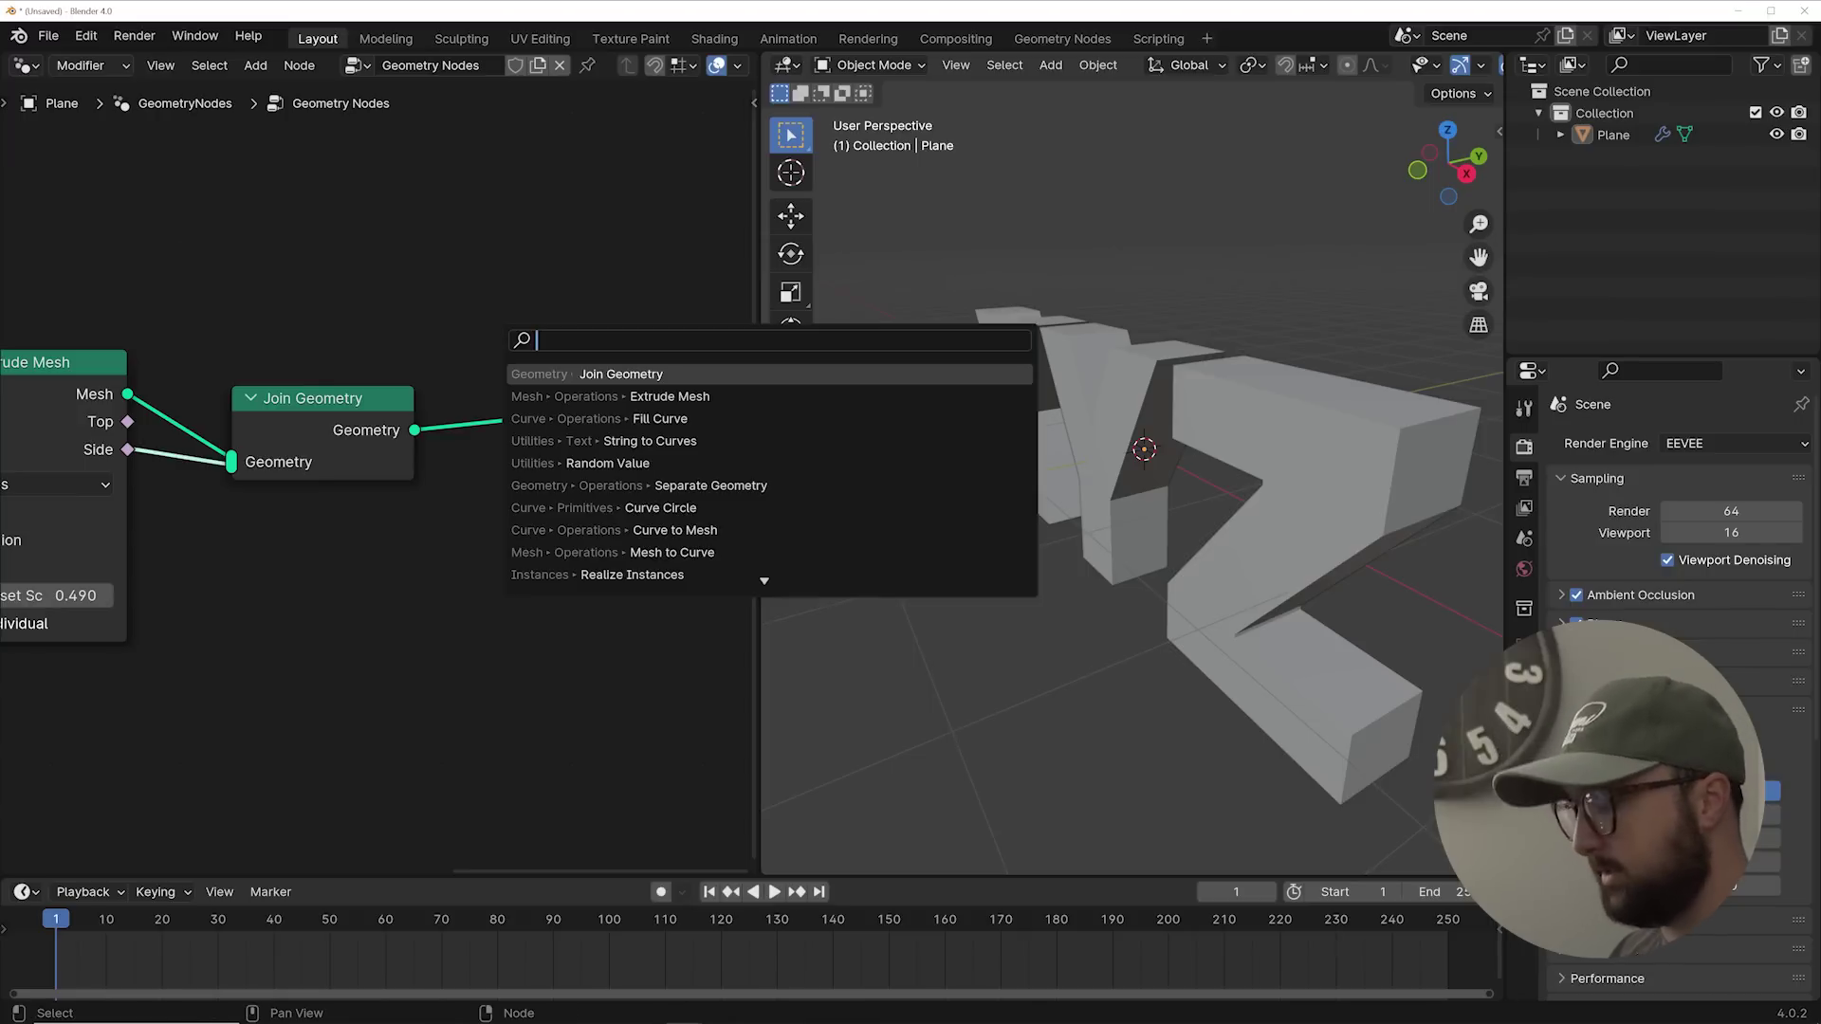
pyautogui.write('real')
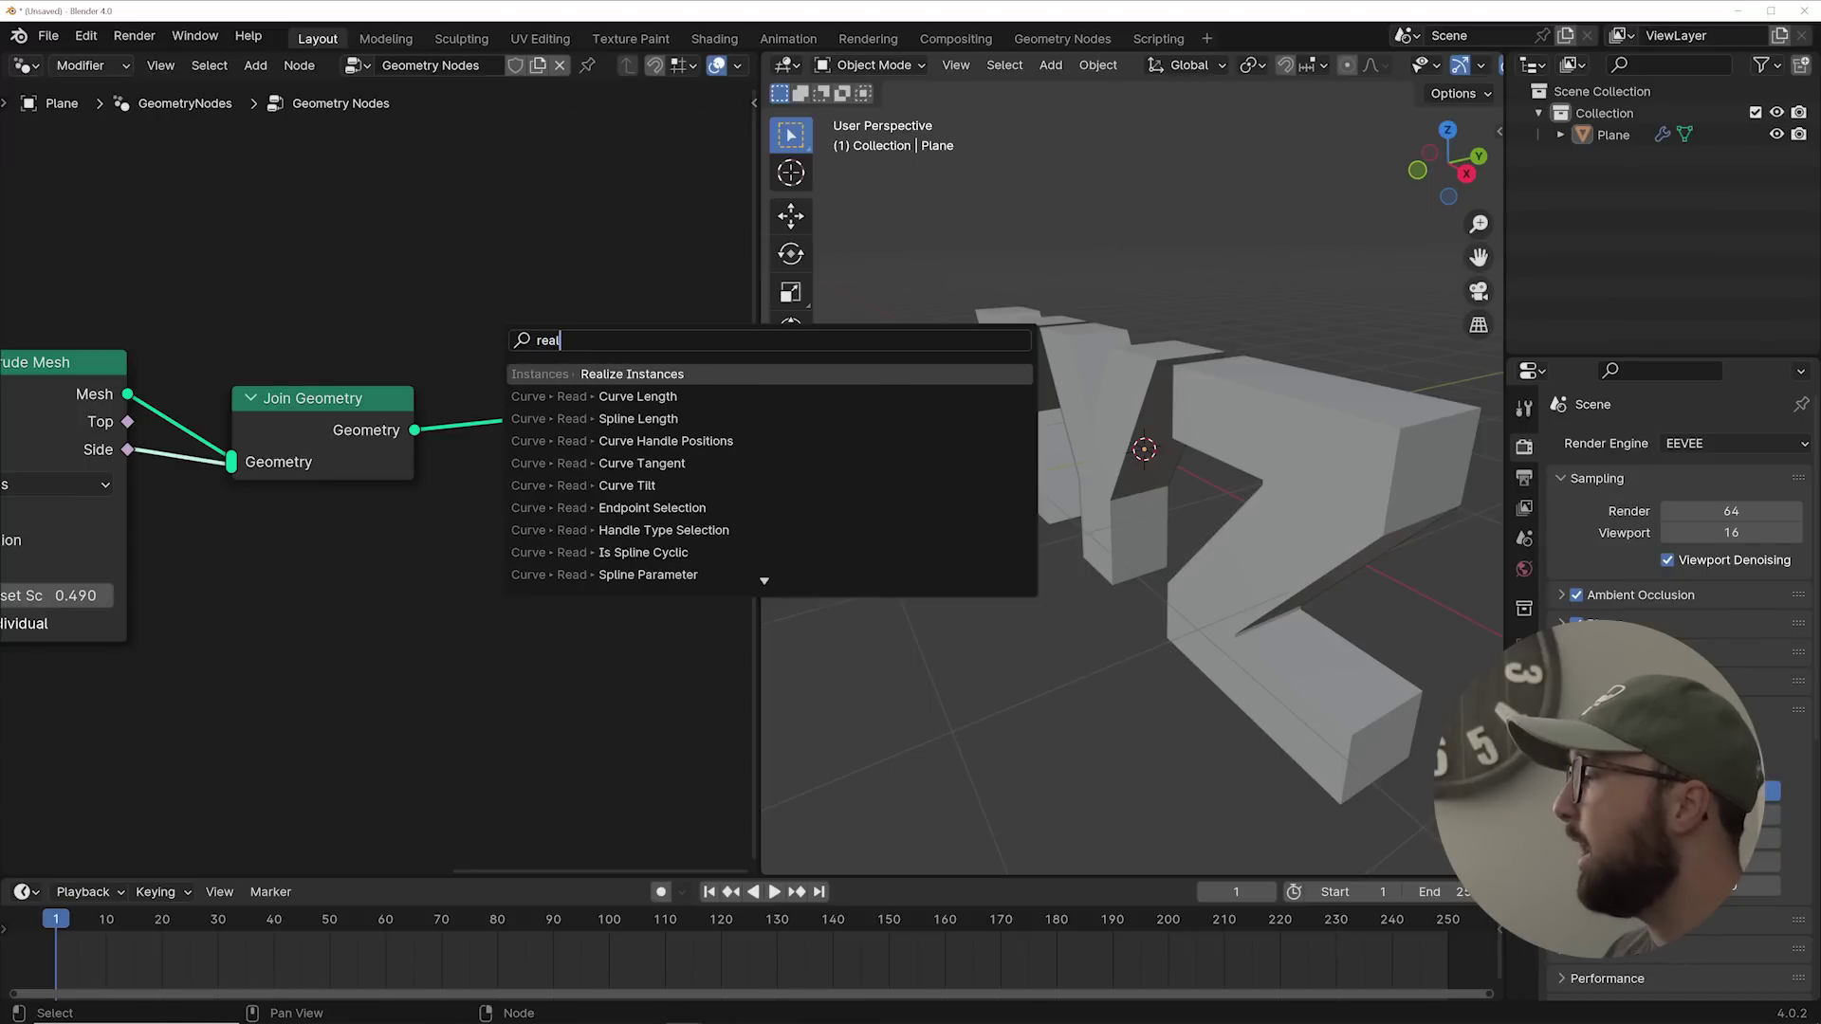
pyautogui.press('Return')
pyautogui.click(522, 413)
pyautogui.moveTo(1117, 439); pyautogui.dragTo(961, 455, button='middle')
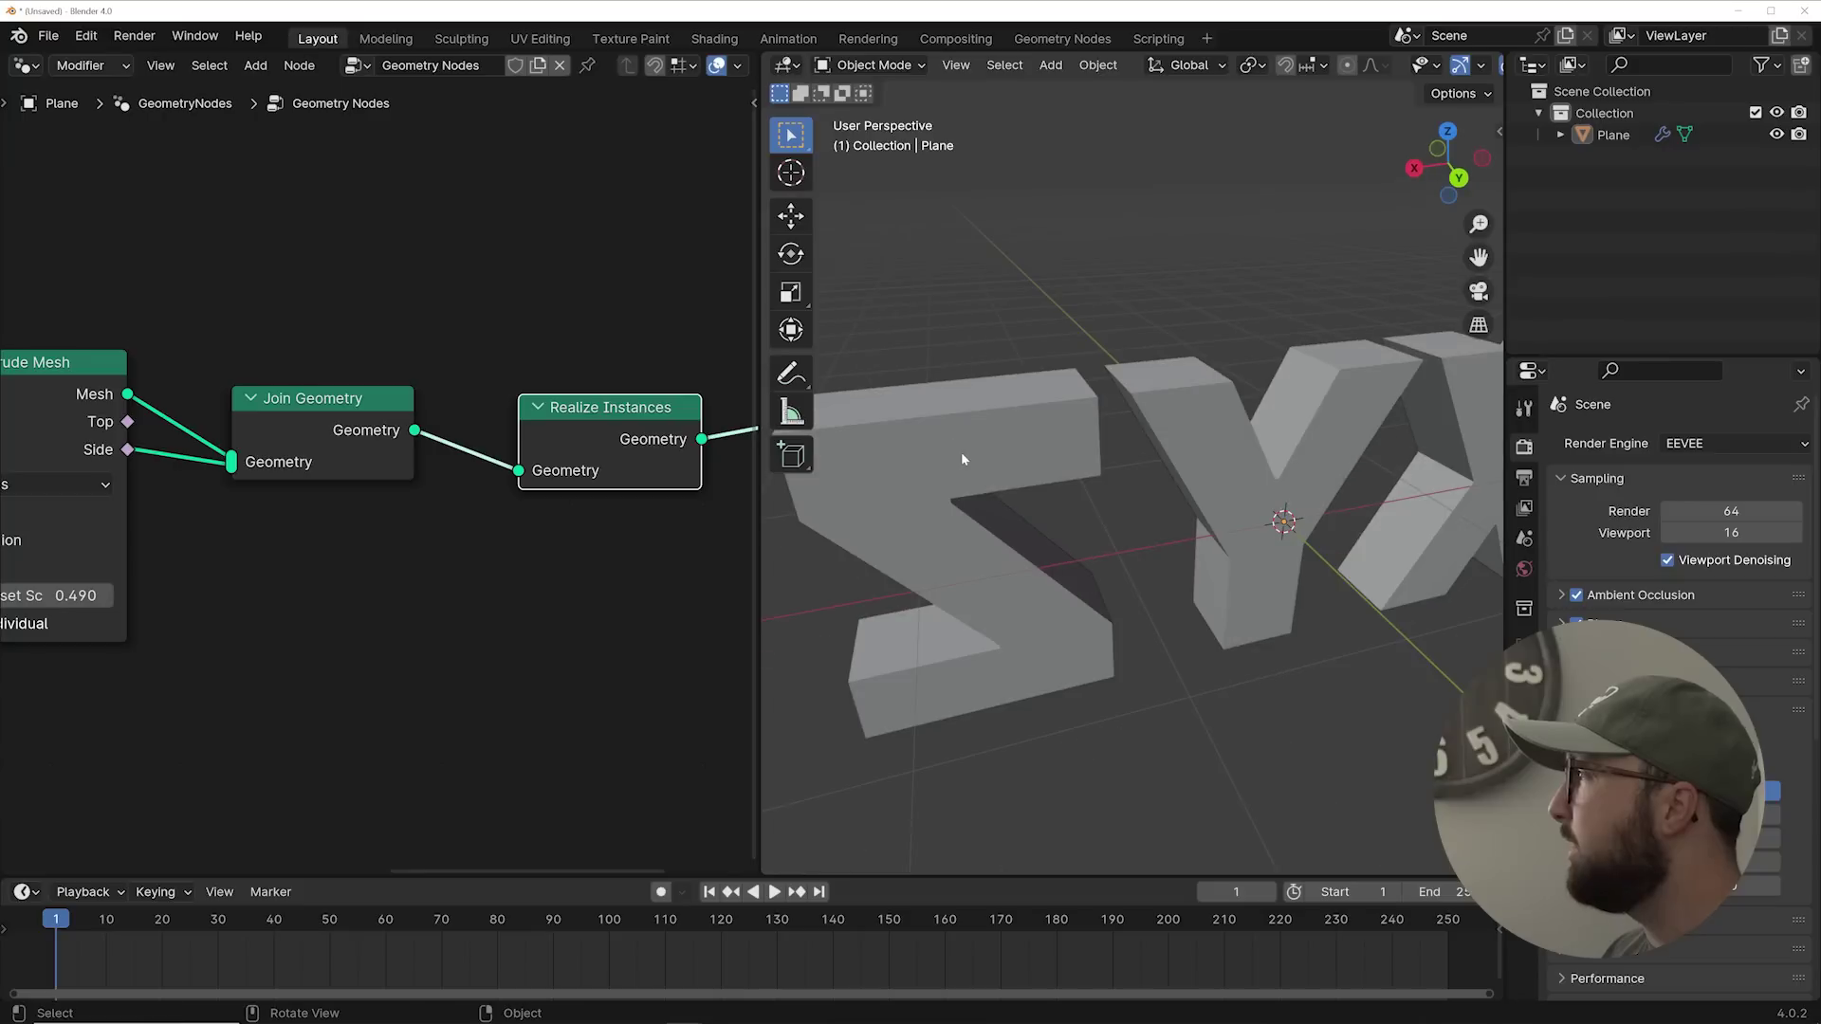
# Step: Insert a Mesh to Volume node after Realize Instances
pyautogui.scroll(2, 998, 413)
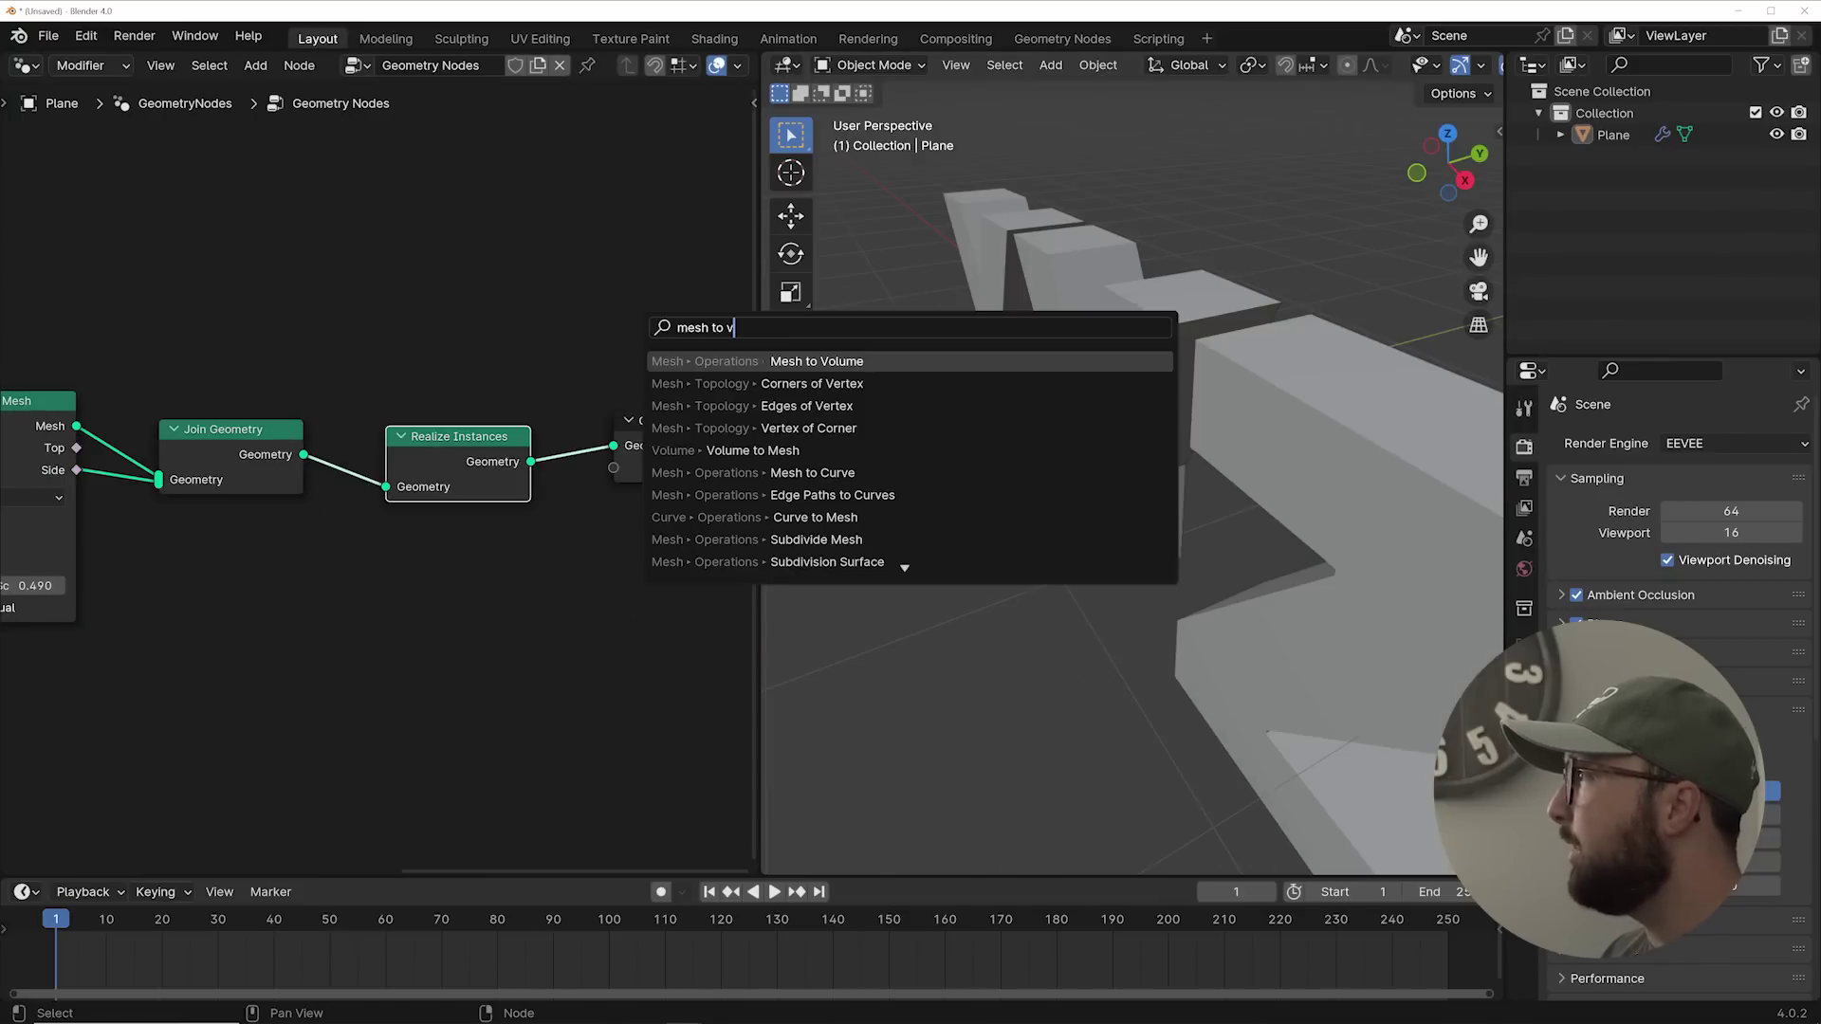
pyautogui.press('Return')
pyautogui.click(571, 450)
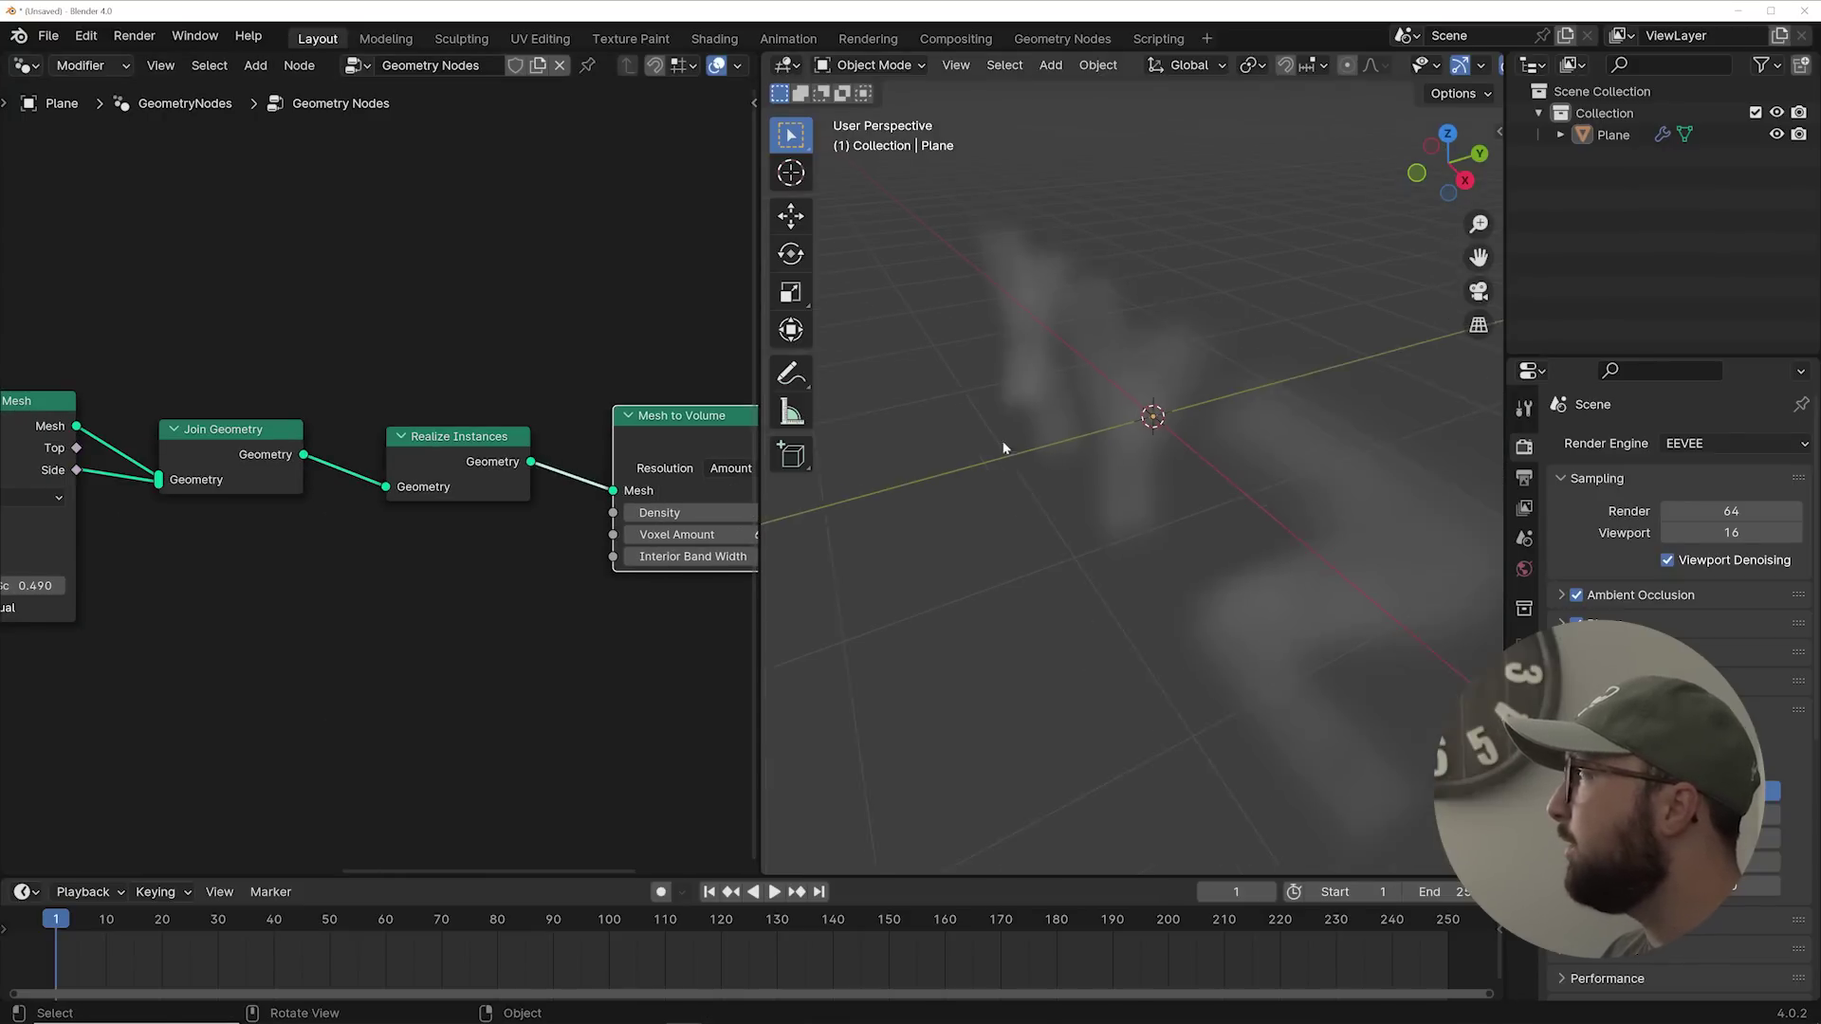
# Step: Set the Mesh to Volume node's density to 135.4
pyautogui.scroll(-2, 1004, 446)
pyautogui.moveTo(1004, 446); pyautogui.dragTo(1081, 418, button='middle')
pyautogui.moveTo(684, 547); pyautogui.dragTo(337, 521, button='middle')
pyautogui.moveTo(342, 486); pyautogui.dragTo(417, 487)
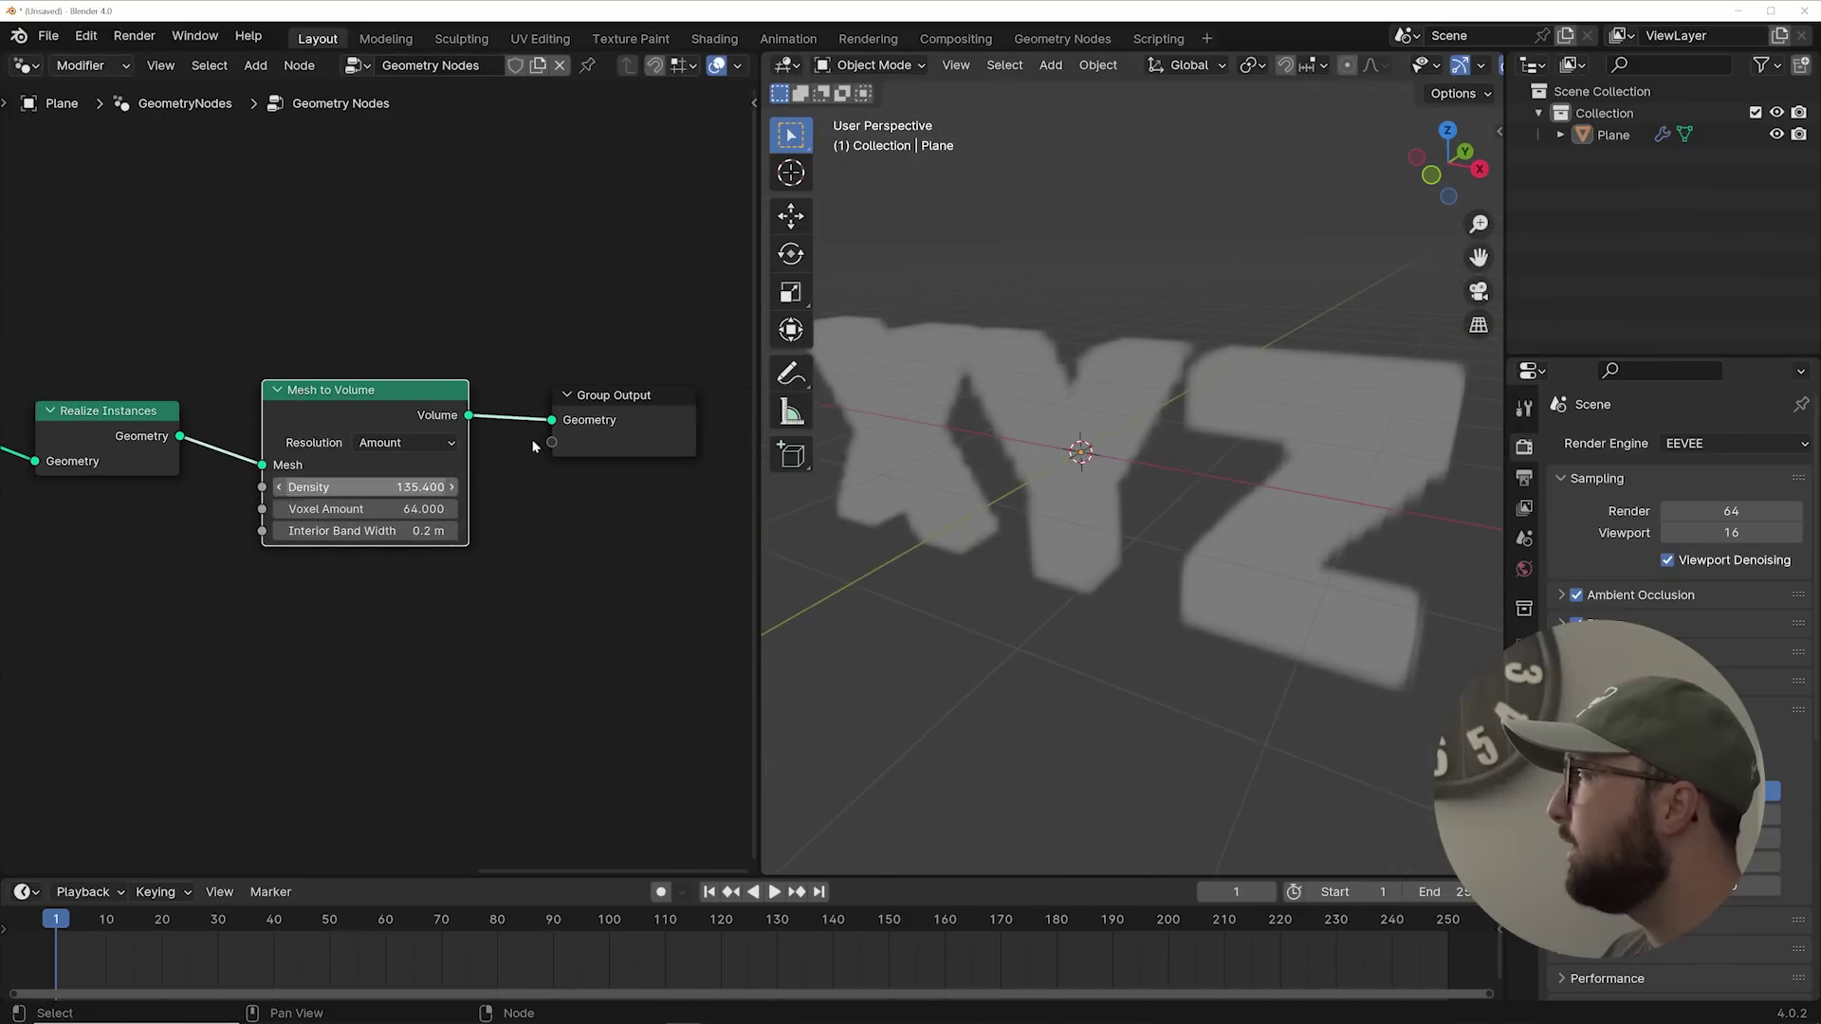
pyautogui.moveTo(1091, 417); pyautogui.dragTo(1047, 391, button='middle')
pyautogui.scroll(3, 1047, 388)
# Step: Insert a Volume to Mesh node between Mesh to Volume and the Group Output
pyautogui.moveTo(423, 451); pyautogui.dragTo(349, 480, button='middle')
pyautogui.hotkey('shift', 'a')
pyautogui.click(457, 332)
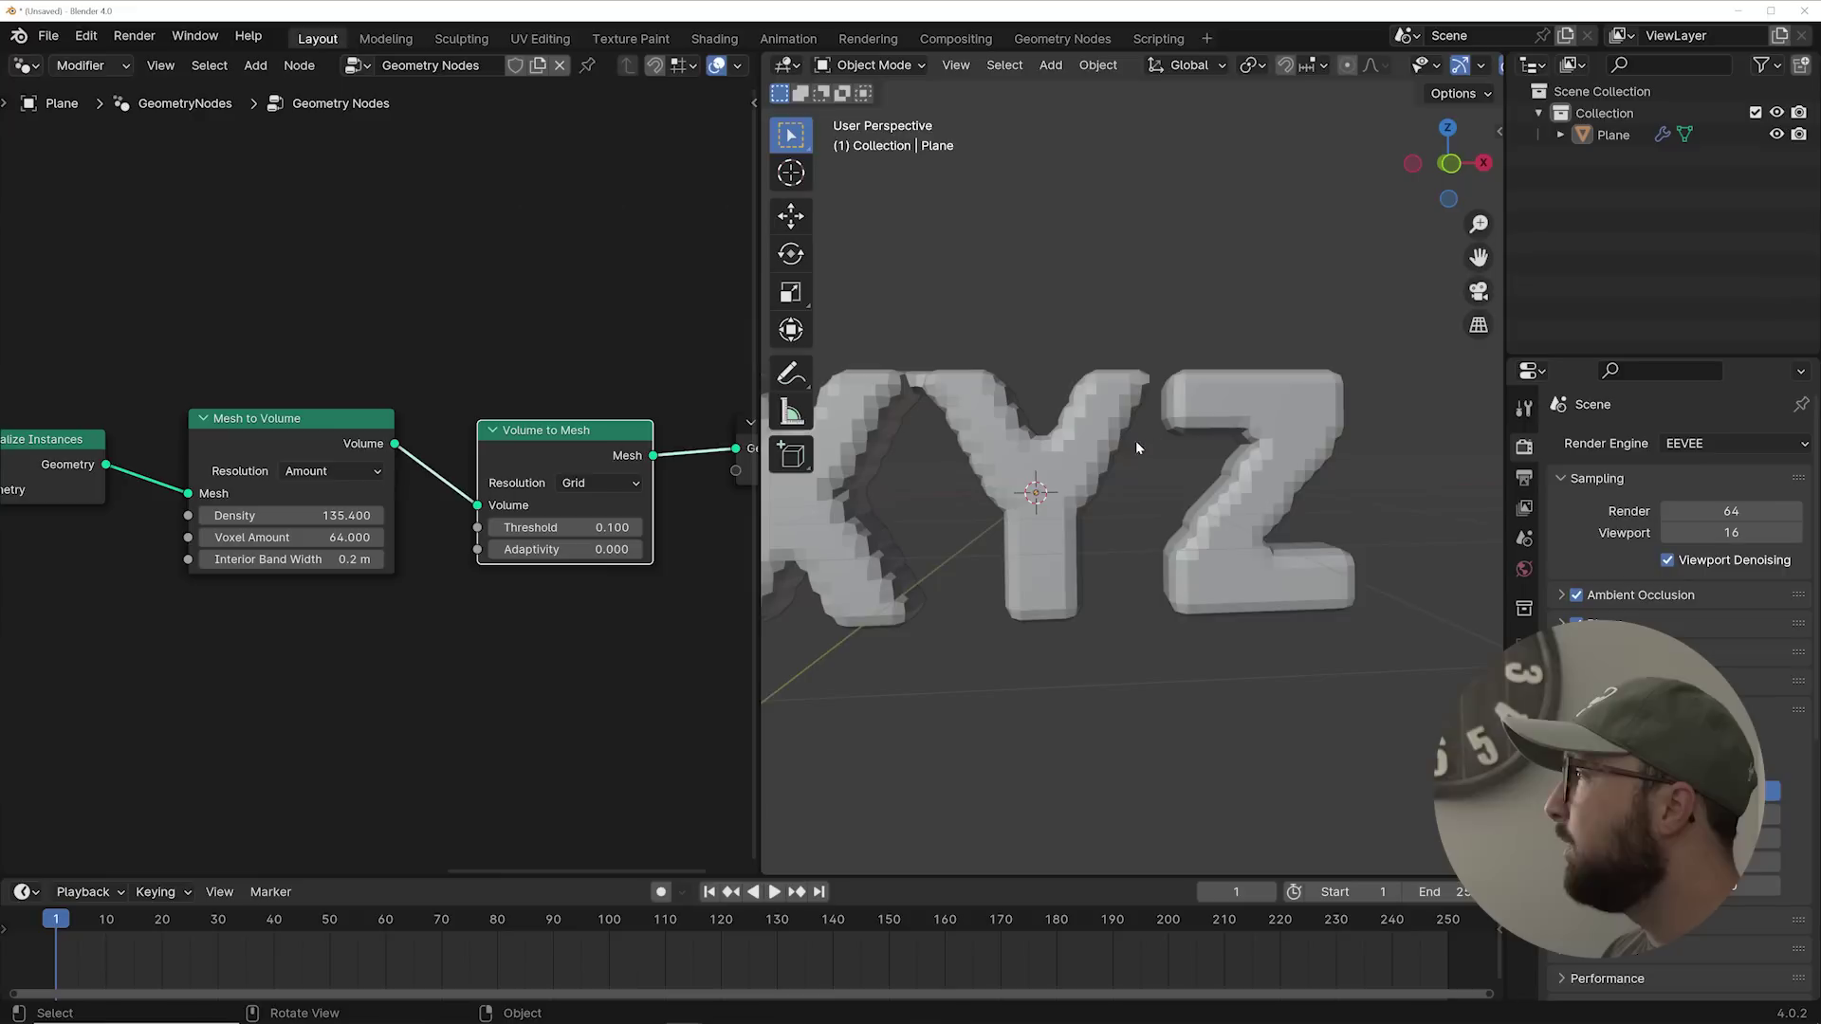
pyautogui.keyDown('shift'); pyautogui.moveTo(1135, 440); pyautogui.dragTo(1217, 435, button='middle'); pyautogui.keyUp('shift')
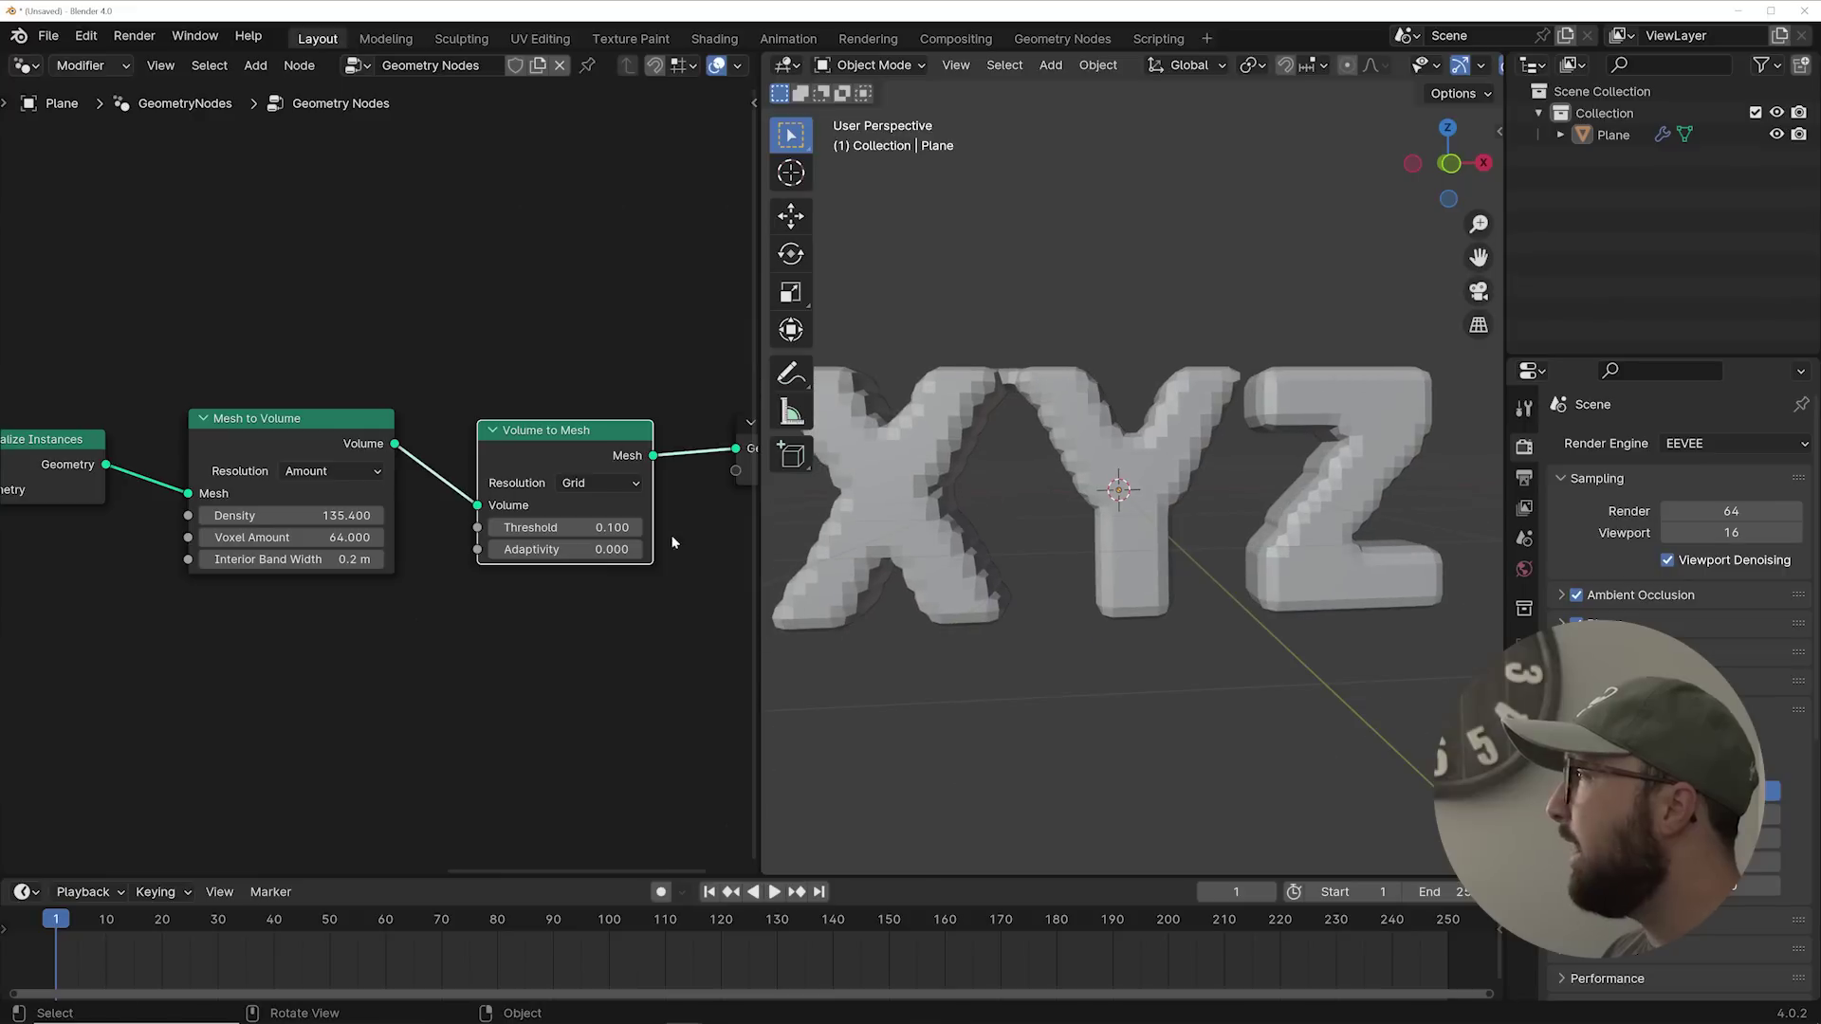
# Step: Tighten the letters by setting the String to Curves character spacing to 0.770
pyautogui.scroll(-3, 581, 511)
pyautogui.moveTo(338, 569); pyautogui.dragTo(619, 521, button='middle')
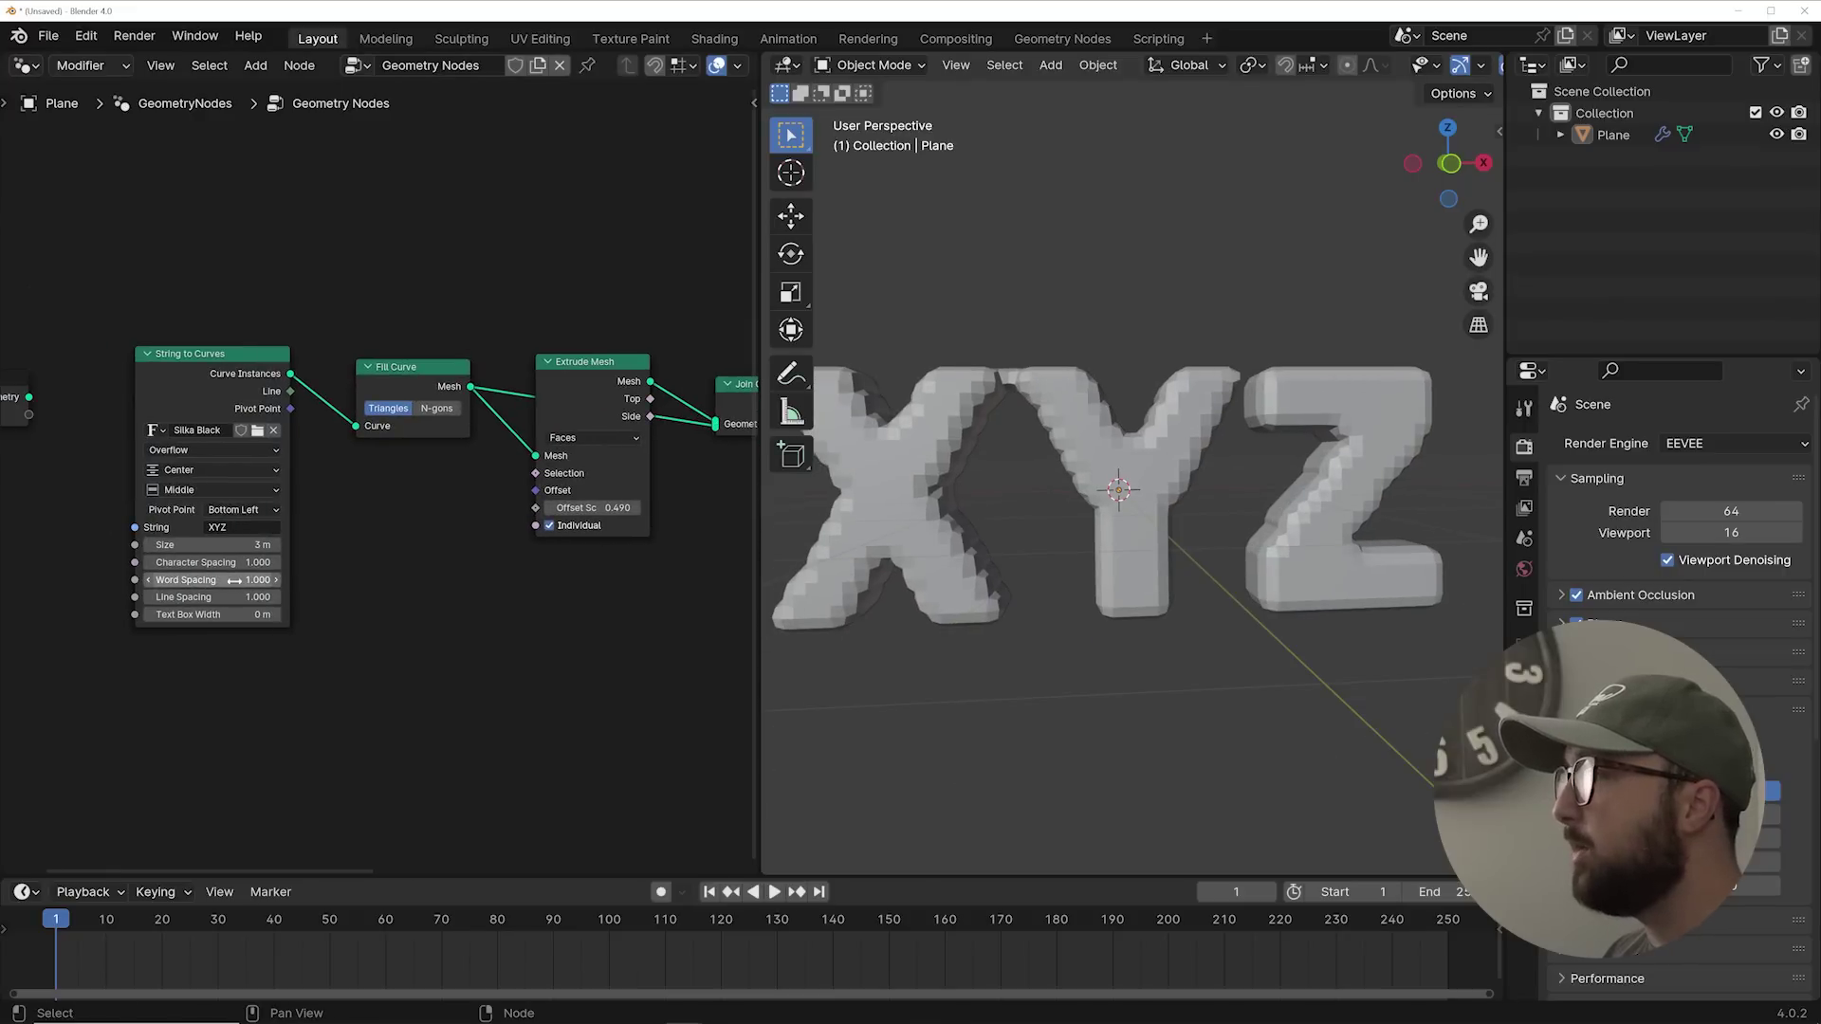
pyautogui.moveTo(244, 566); pyautogui.dragTo(222, 566)
pyautogui.moveTo(1232, 512); pyautogui.dragTo(1339, 527, button='middle')
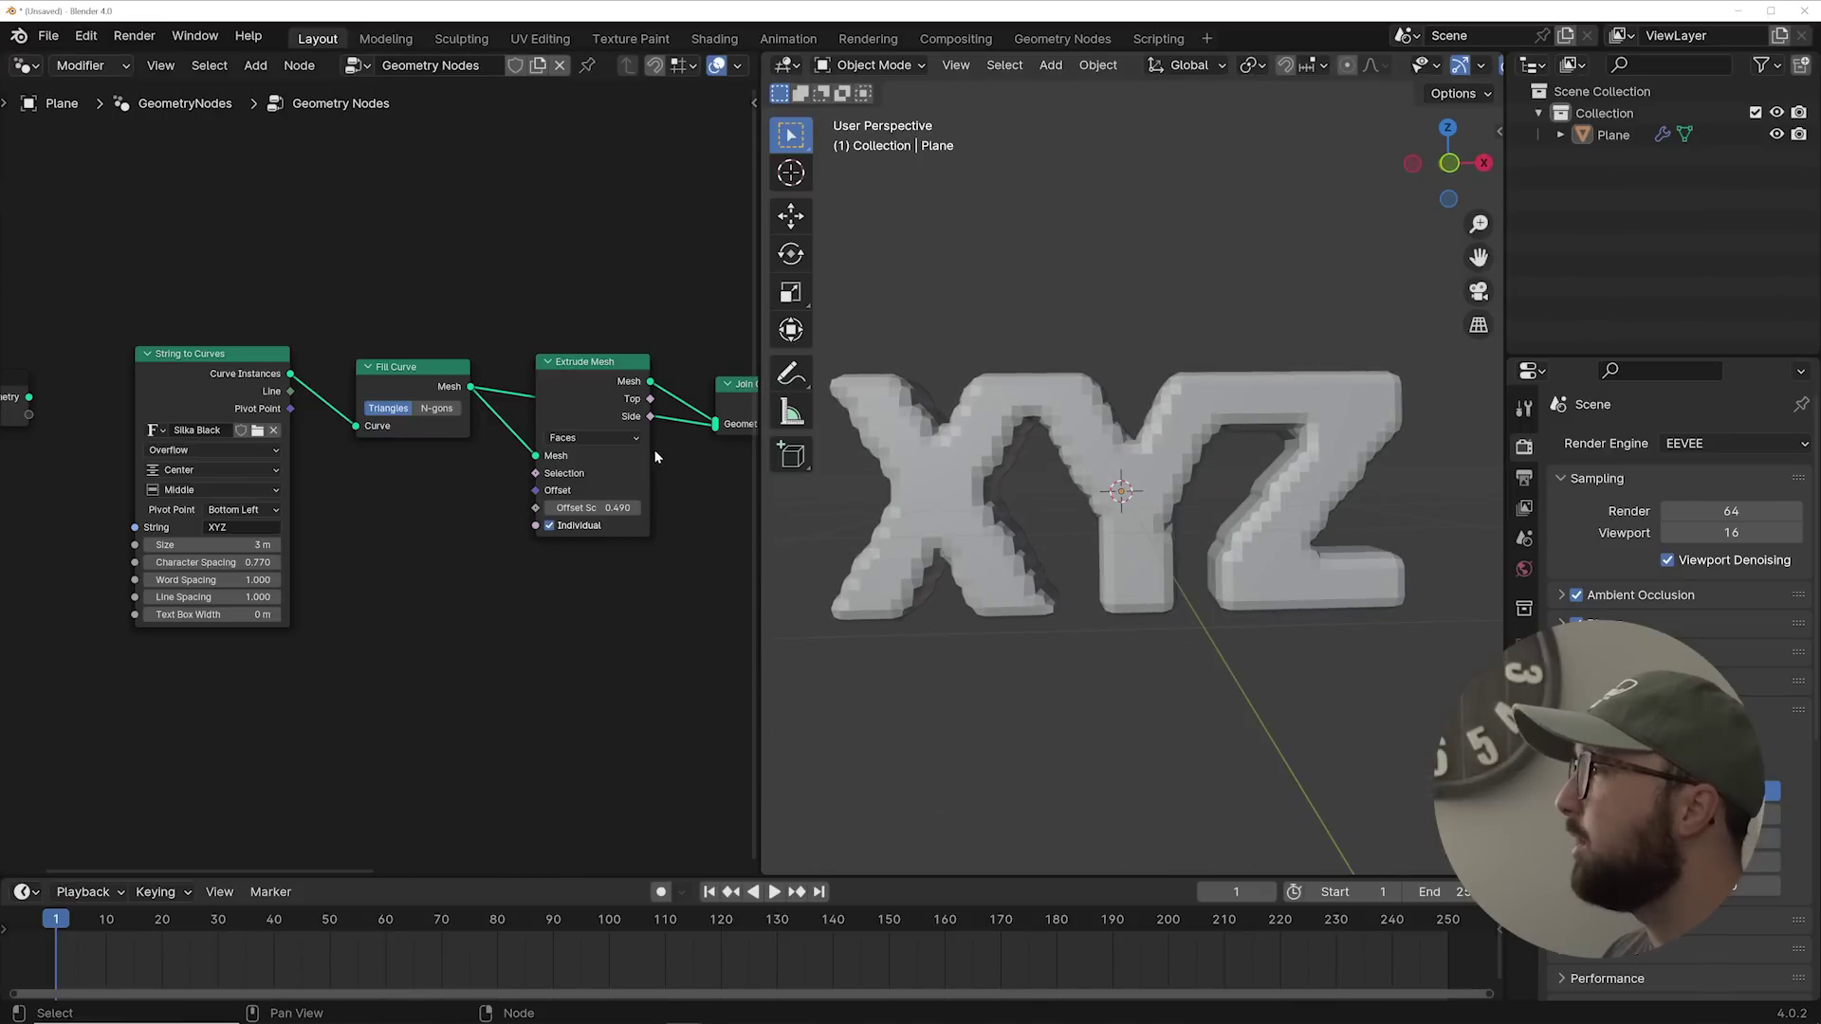
# Step: Duplicate the Realize Instances node and insert the copy between Volume to Mesh and the Group Output
pyautogui.scroll(-5, 655, 447)
pyautogui.moveTo(655, 443); pyautogui.dragTo(165, 476, button='middle')
pyautogui.scroll(3, 254, 469)
pyautogui.click(254, 470)
pyautogui.moveTo(568, 438); pyautogui.dragTo(416, 443, button='middle')
pyautogui.hotkey('shift', 'd')
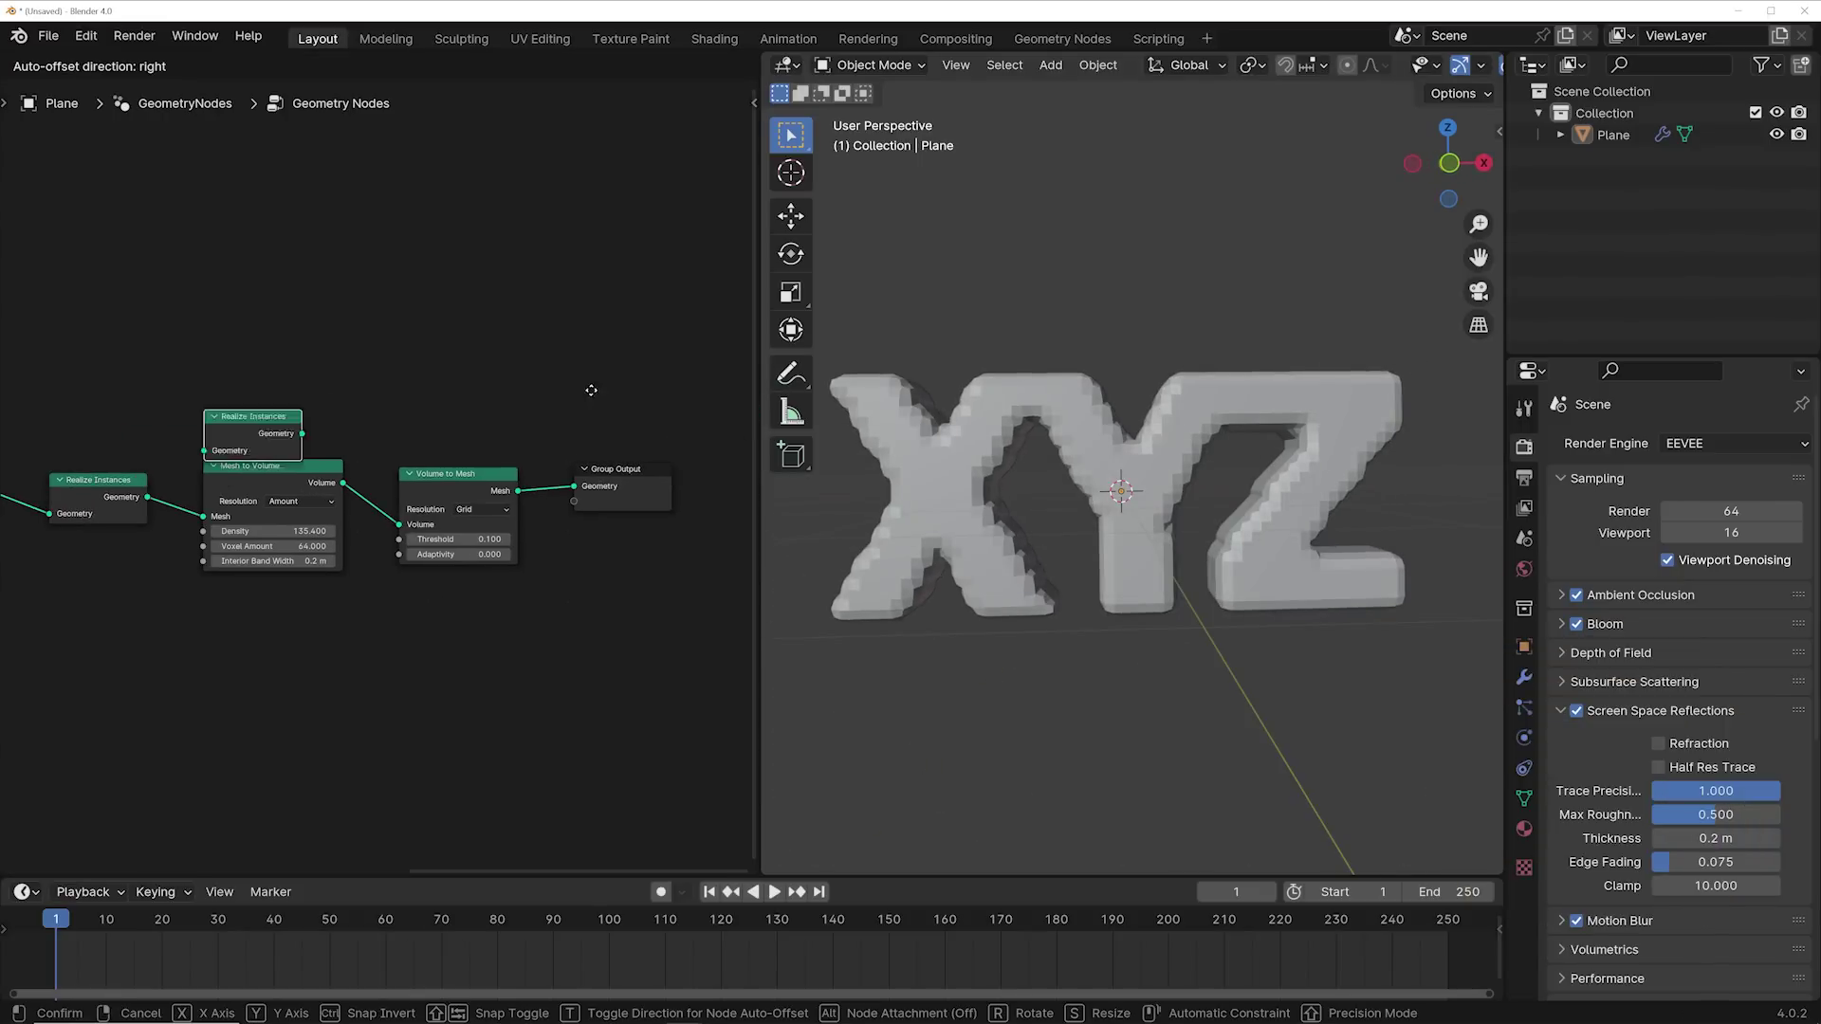
pyautogui.moveTo(556, 481); pyautogui.dragTo(579, 482)
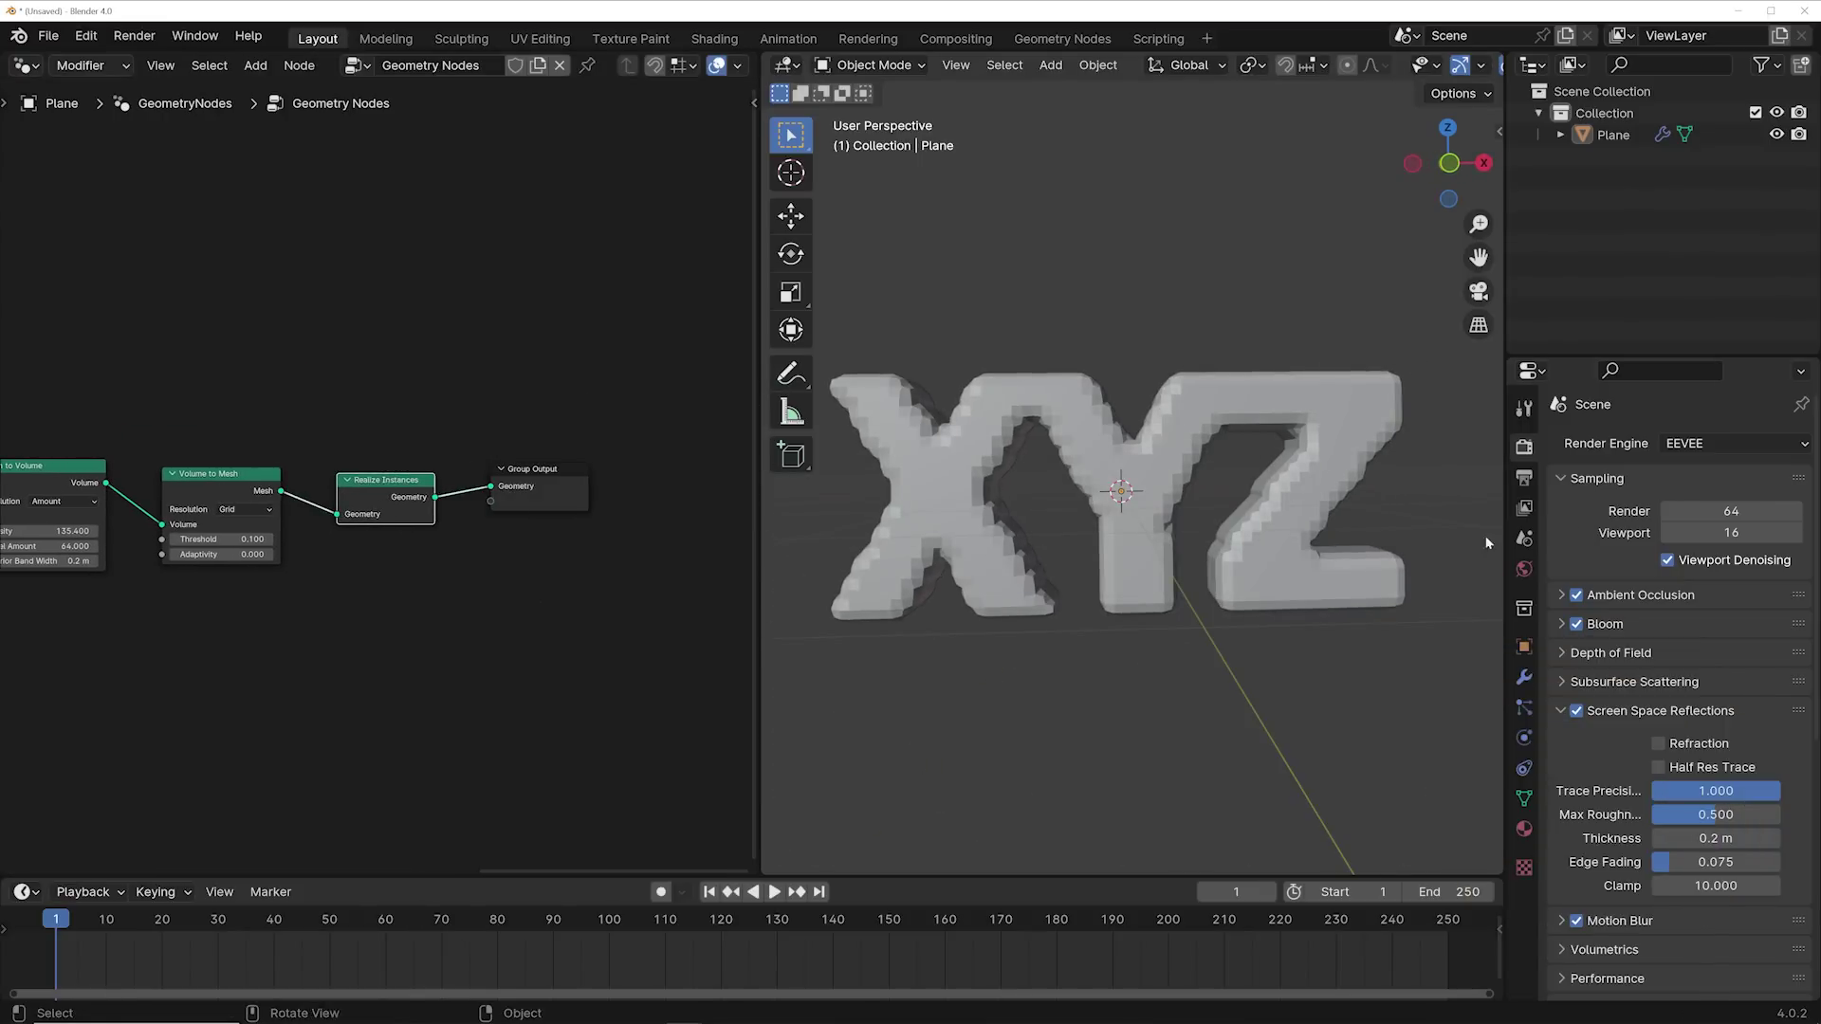
# Step: Add a Decimate modifier to the text object after its Geometry Nodes modifier
pyautogui.click(1522, 676)
pyautogui.click(1704, 446)
pyautogui.write('de')
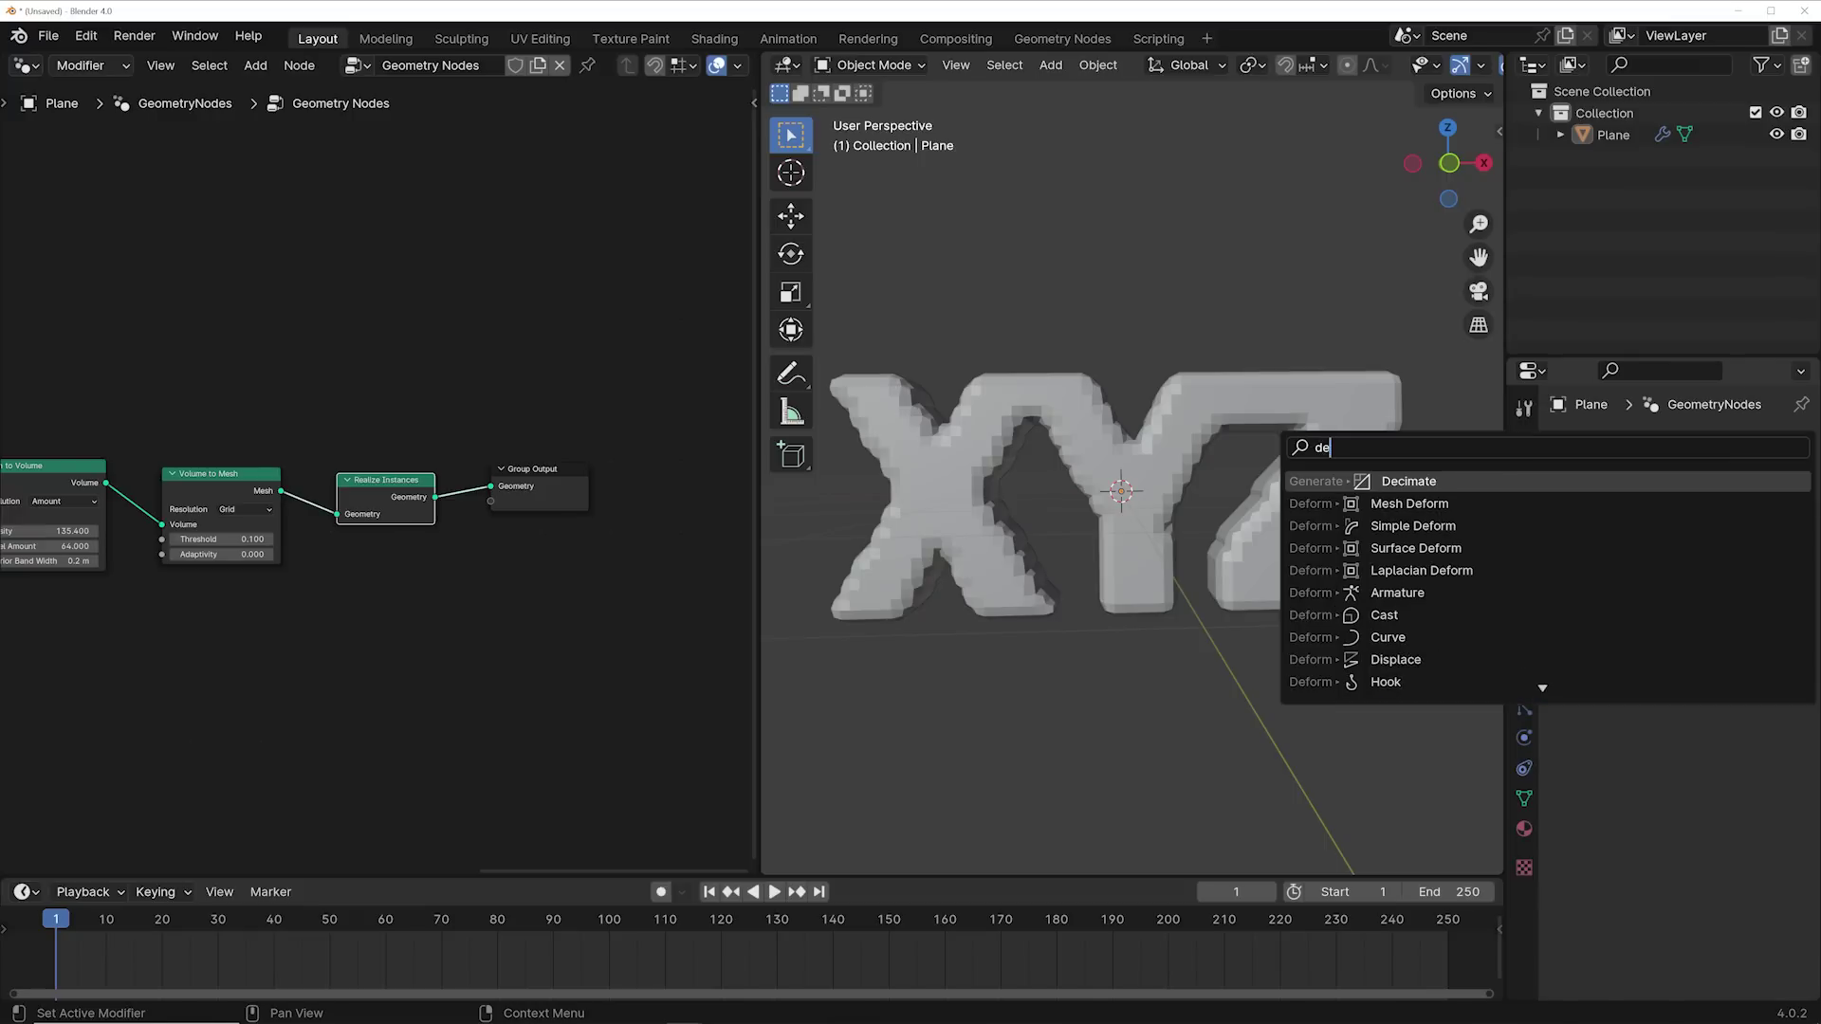
pyautogui.press('Return')
# Step: Lower the Decimate ratio to 0.0562, checking the reduced mesh in wireframe and in solid shading
pyautogui.moveTo(1744, 662); pyautogui.dragTo(1653, 662)
pyautogui.scroll(-4, 1463, 63)
pyautogui.click(1408, 64)
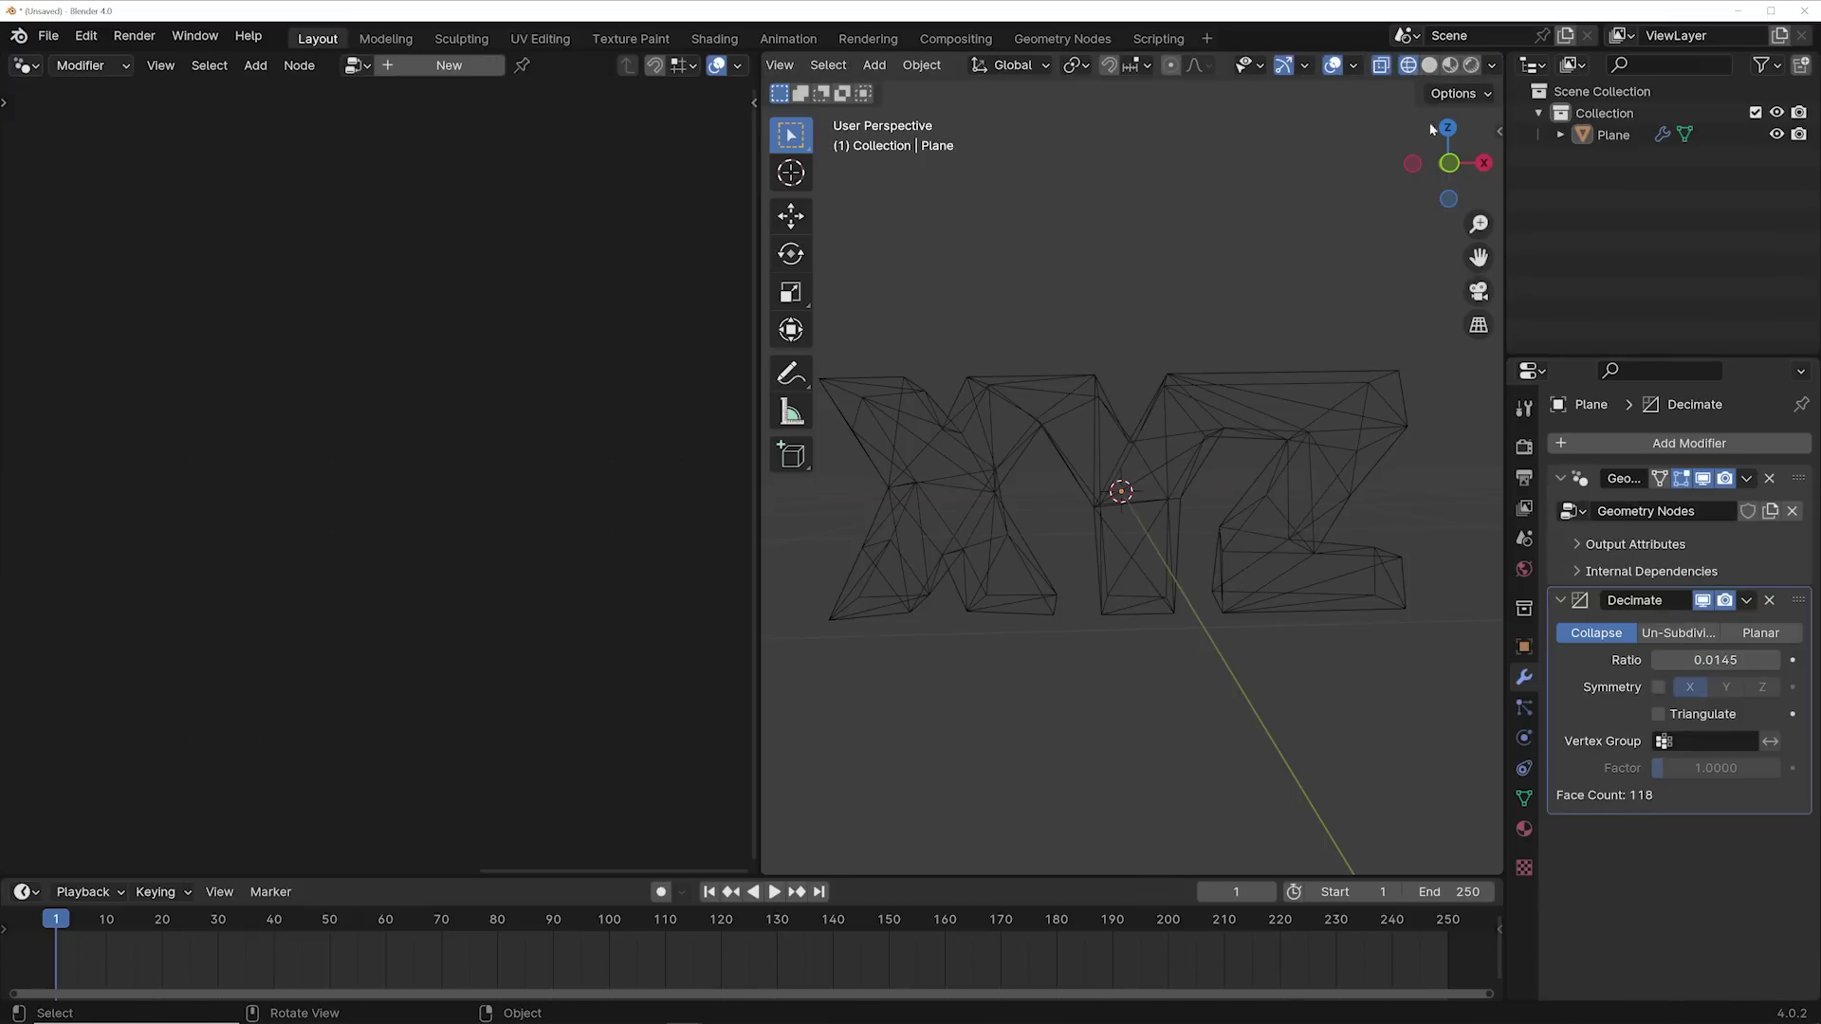
pyautogui.moveTo(1675, 656); pyautogui.dragTo(1678, 656)
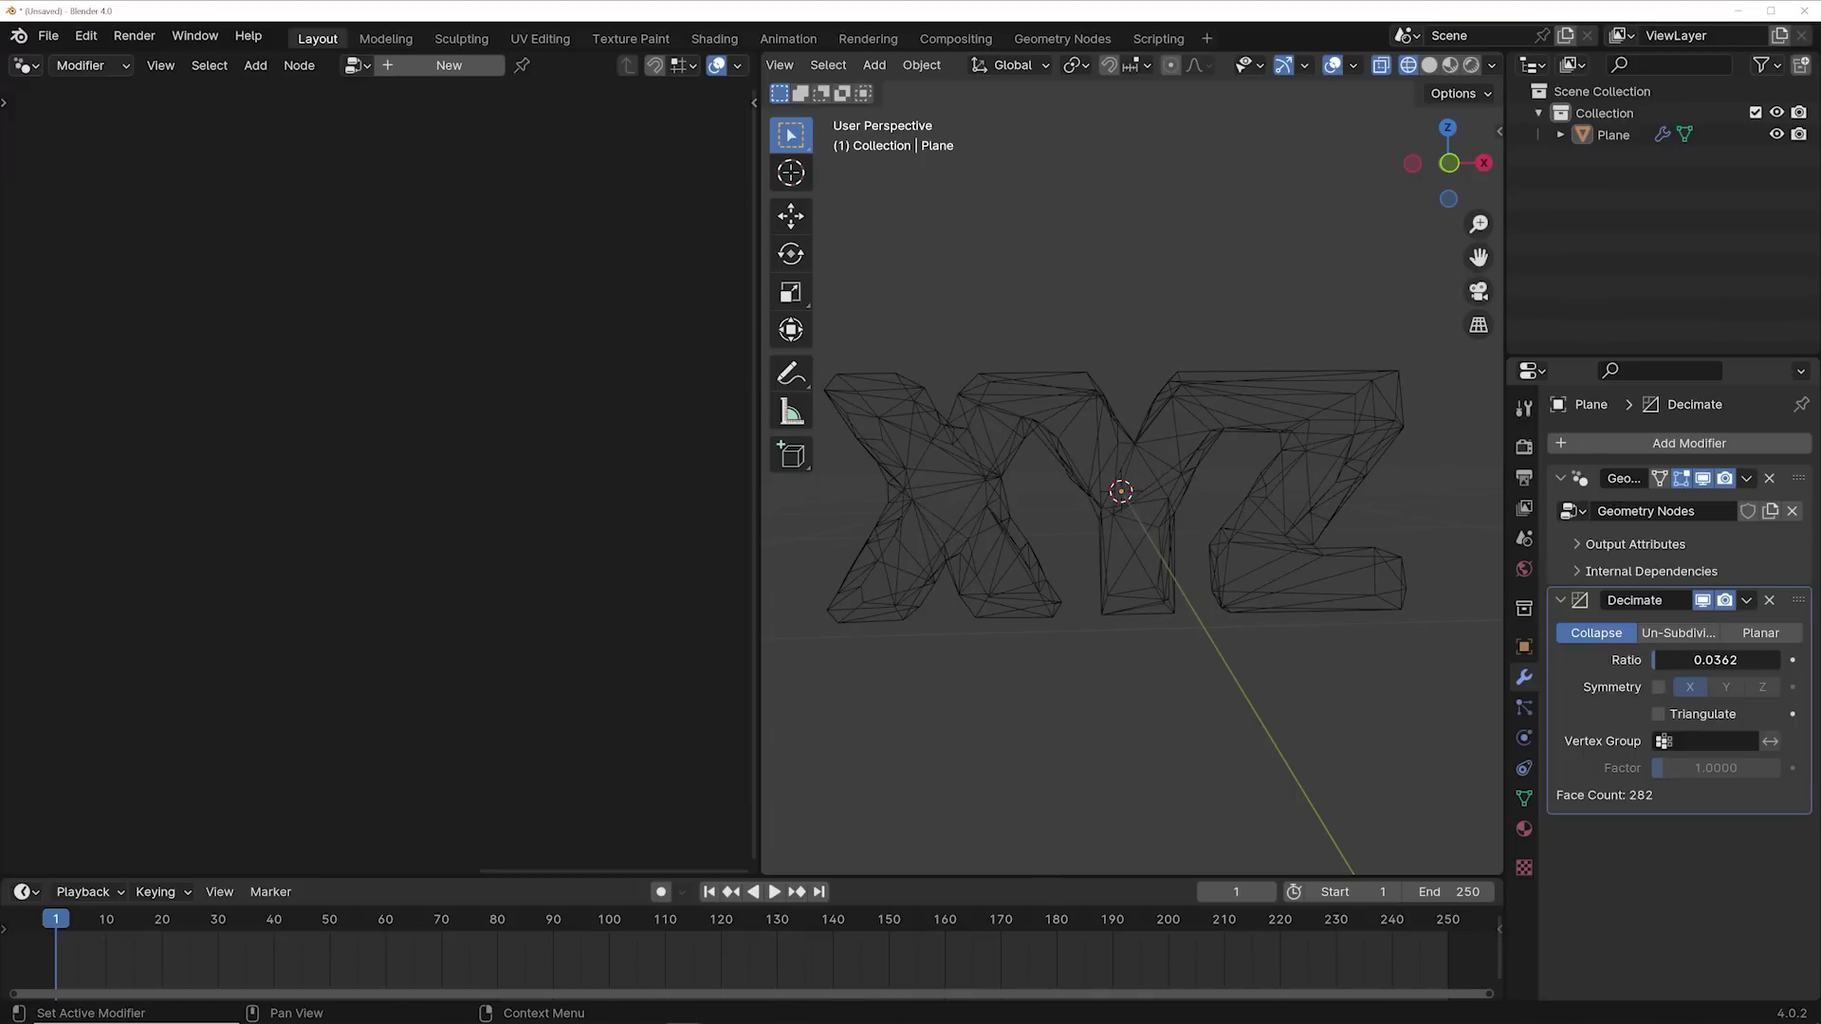
pyautogui.click(1430, 64)
pyautogui.moveTo(1209, 327); pyautogui.dragTo(1212, 385, button='middle')
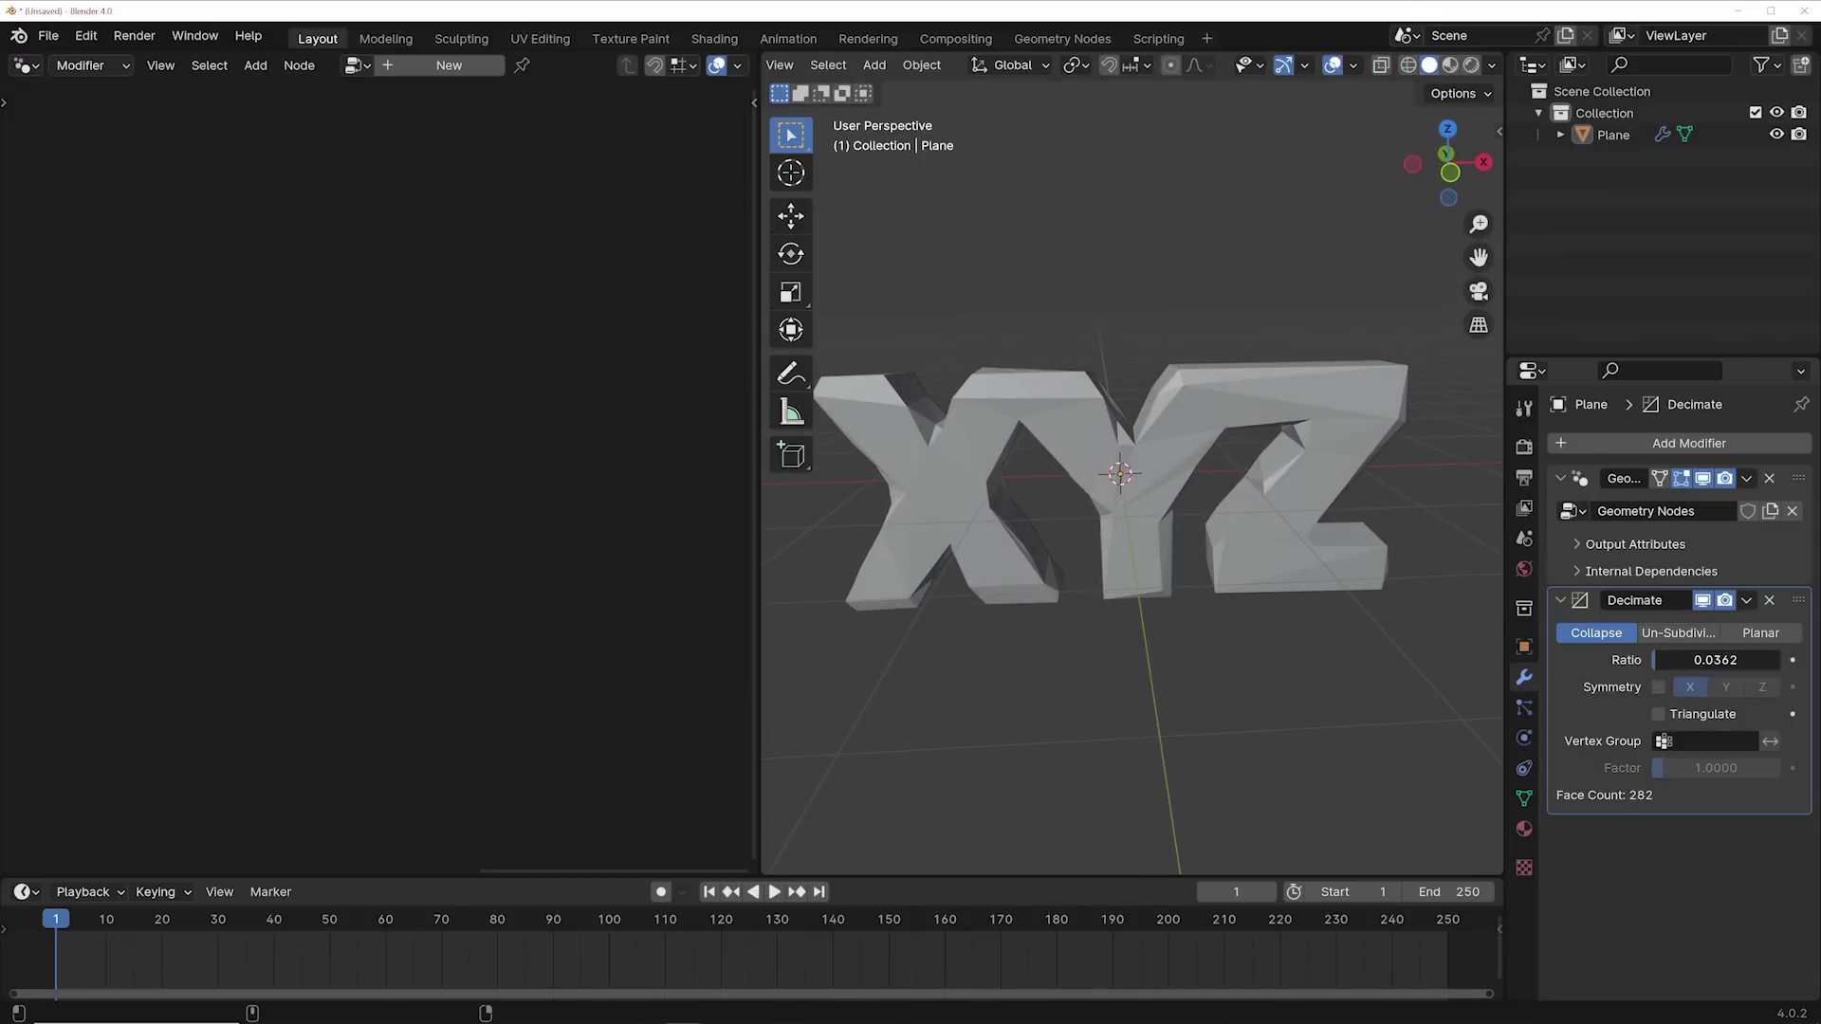
pyautogui.moveTo(1677, 660); pyautogui.dragTo(1698, 659)
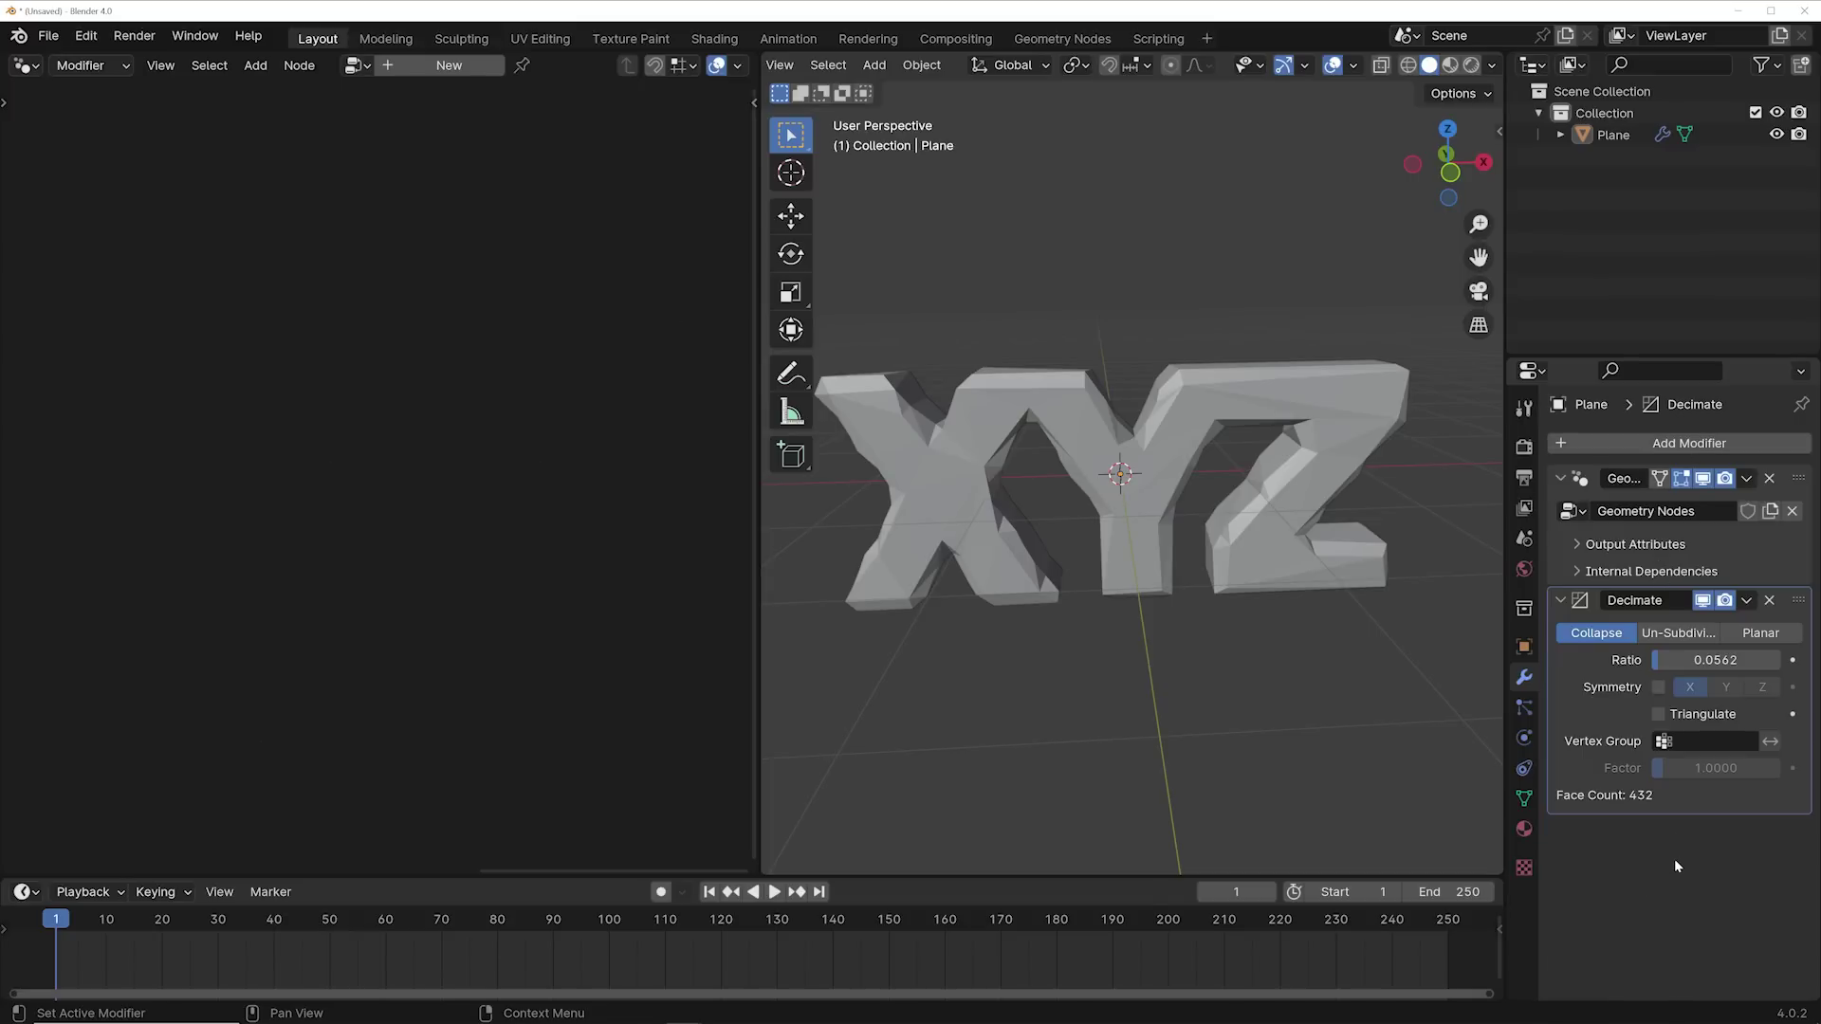
# Step: Add a second Geometry Nodes modifier below Decimate and create a new node tree for it
pyautogui.click(1627, 446)
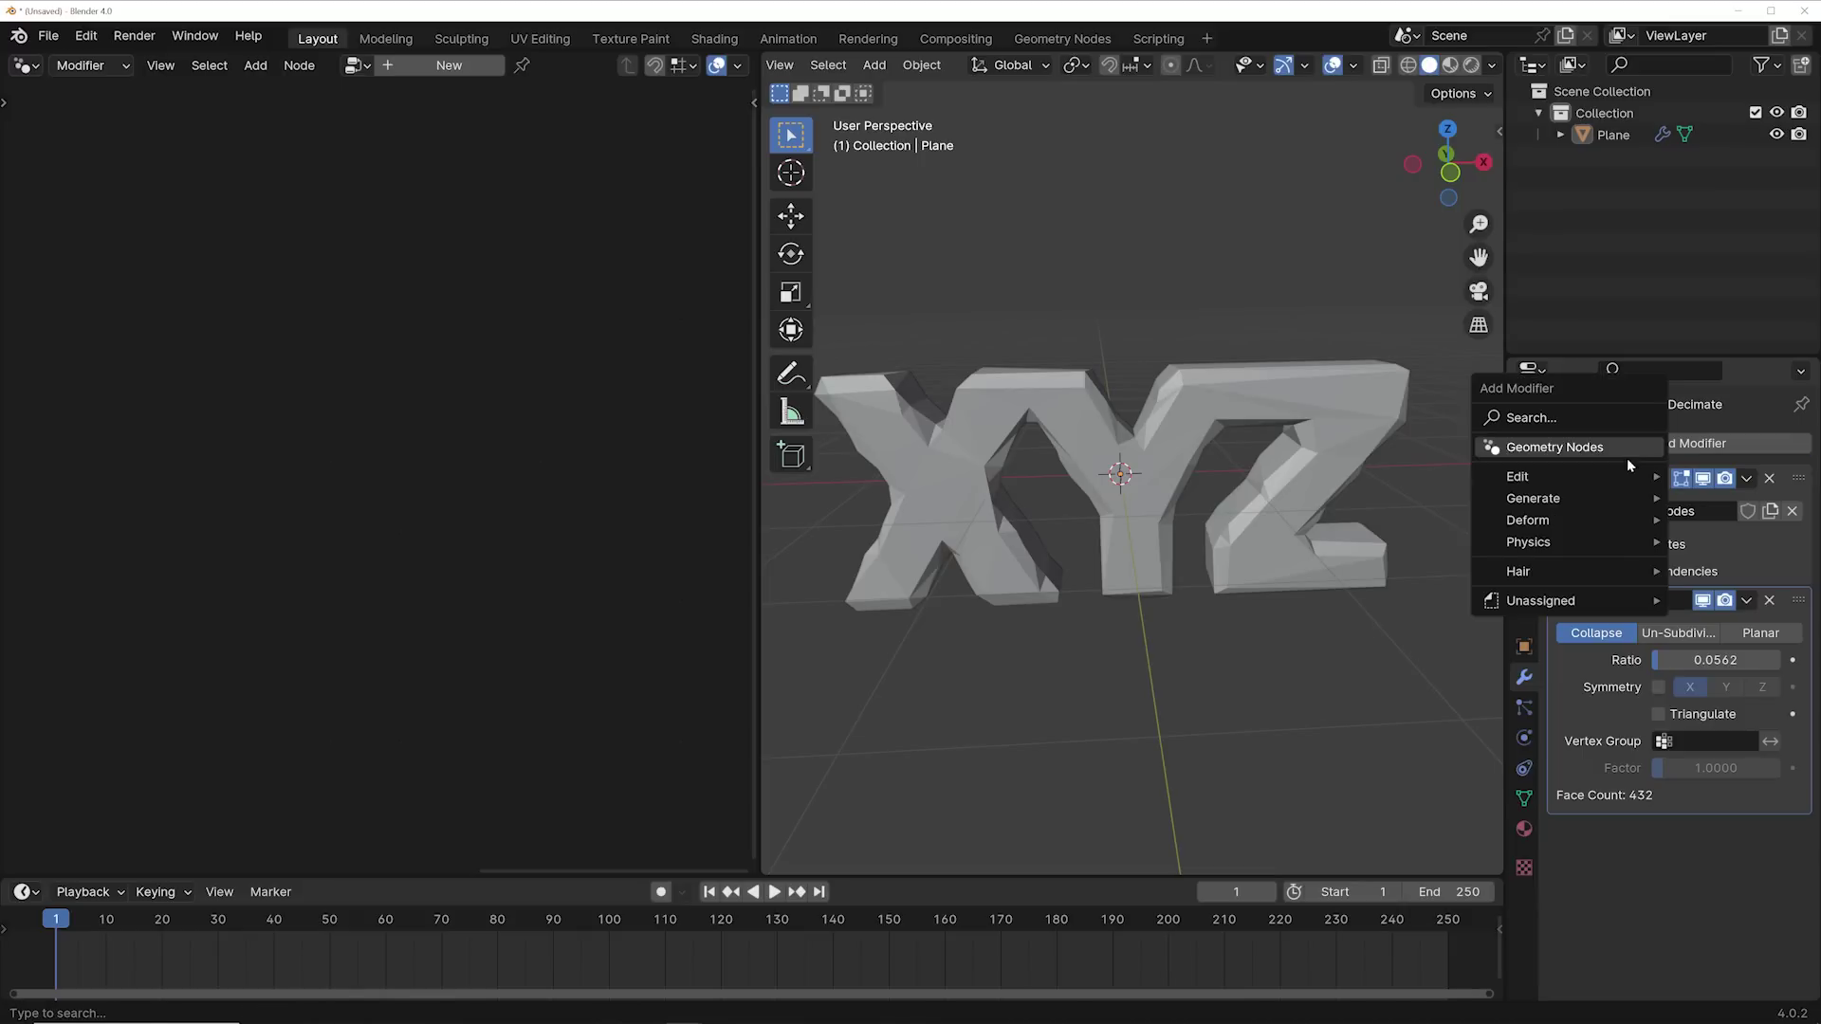
pyautogui.click(1619, 450)
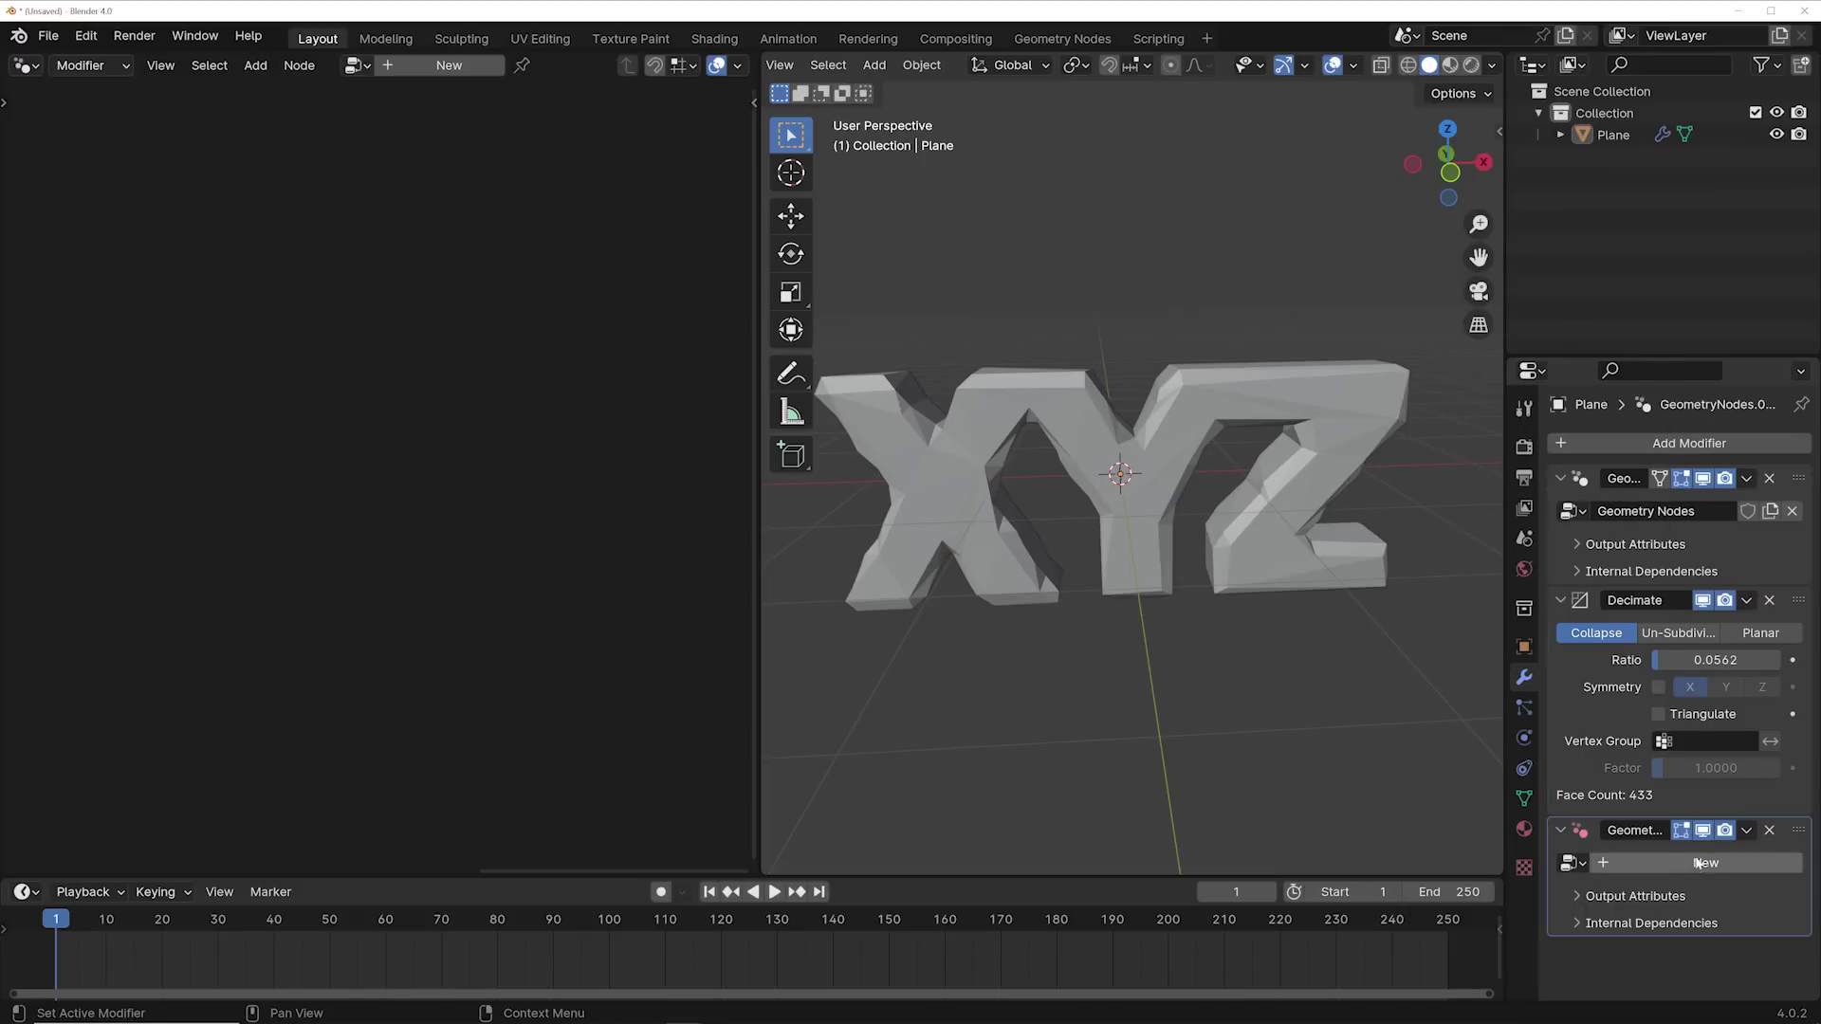
pyautogui.click(1662, 866)
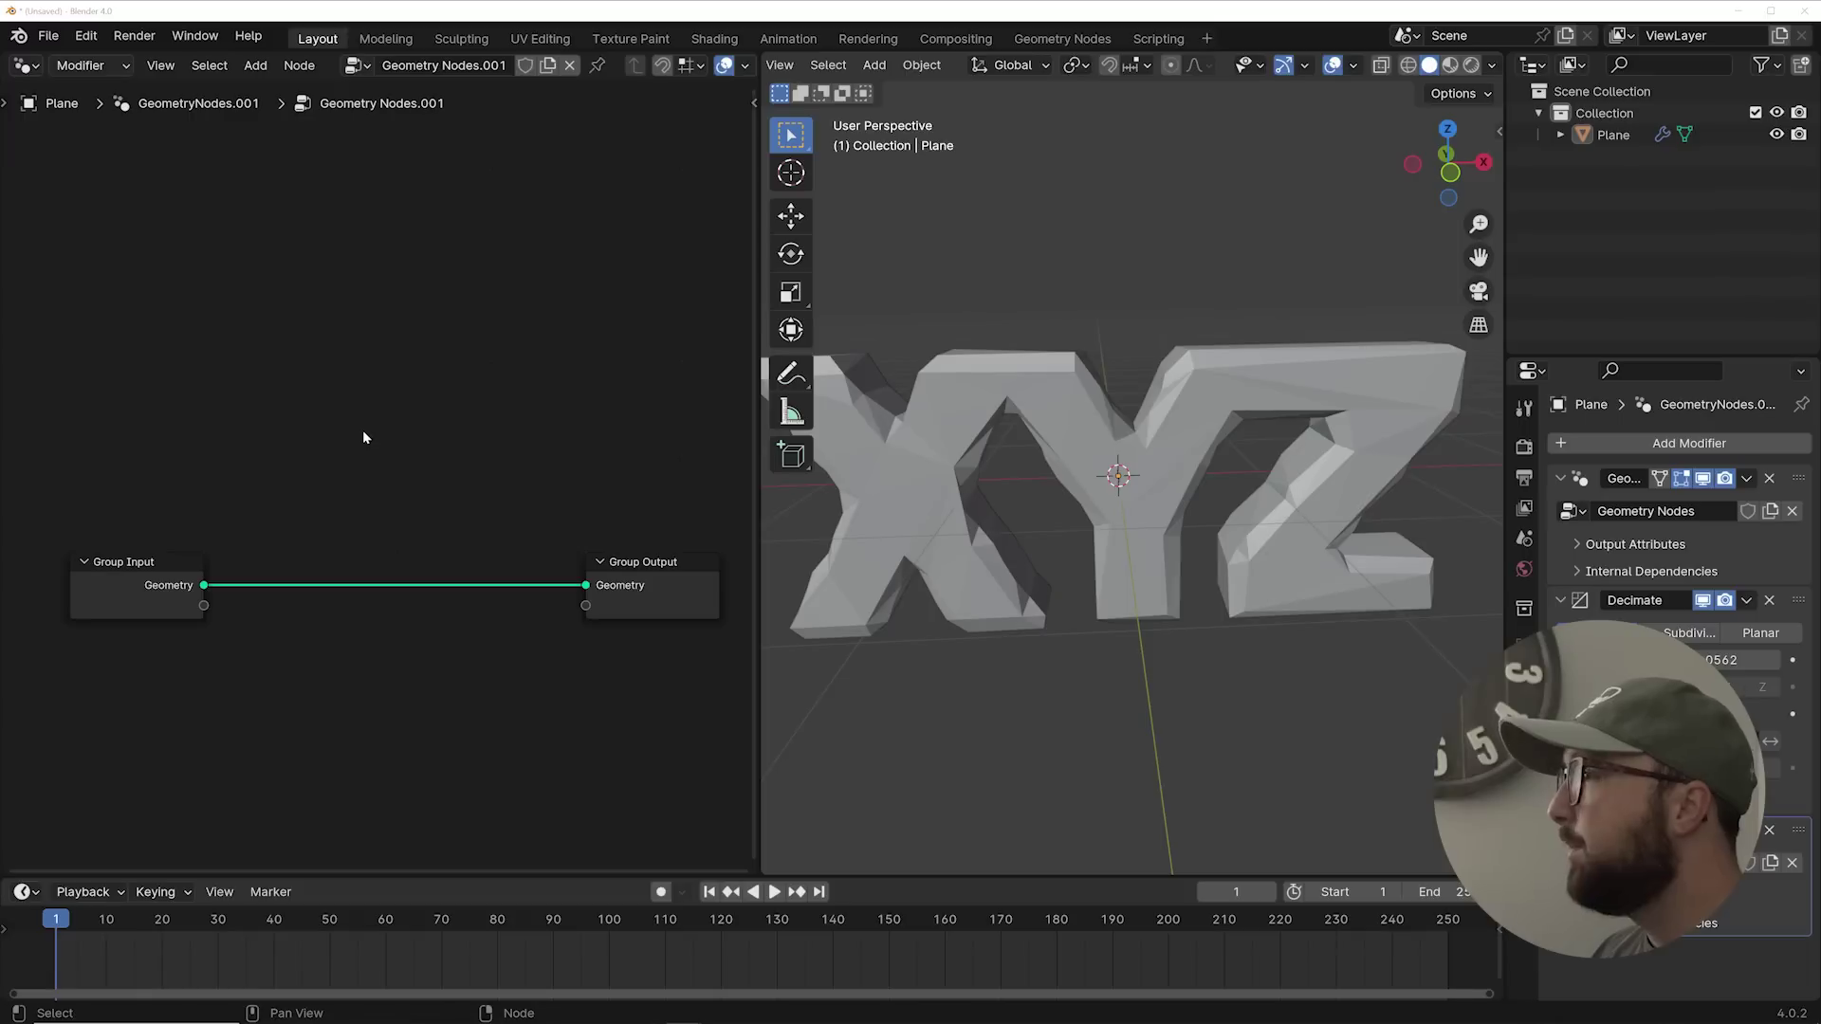
# Step: Turn the mesh edges into thin tubes with Mesh to Curve, Curve to Mesh and a Curve Circle profile of 0.005 m radius
pyautogui.hotkey('shift', 'a')
pyautogui.click(322, 415)
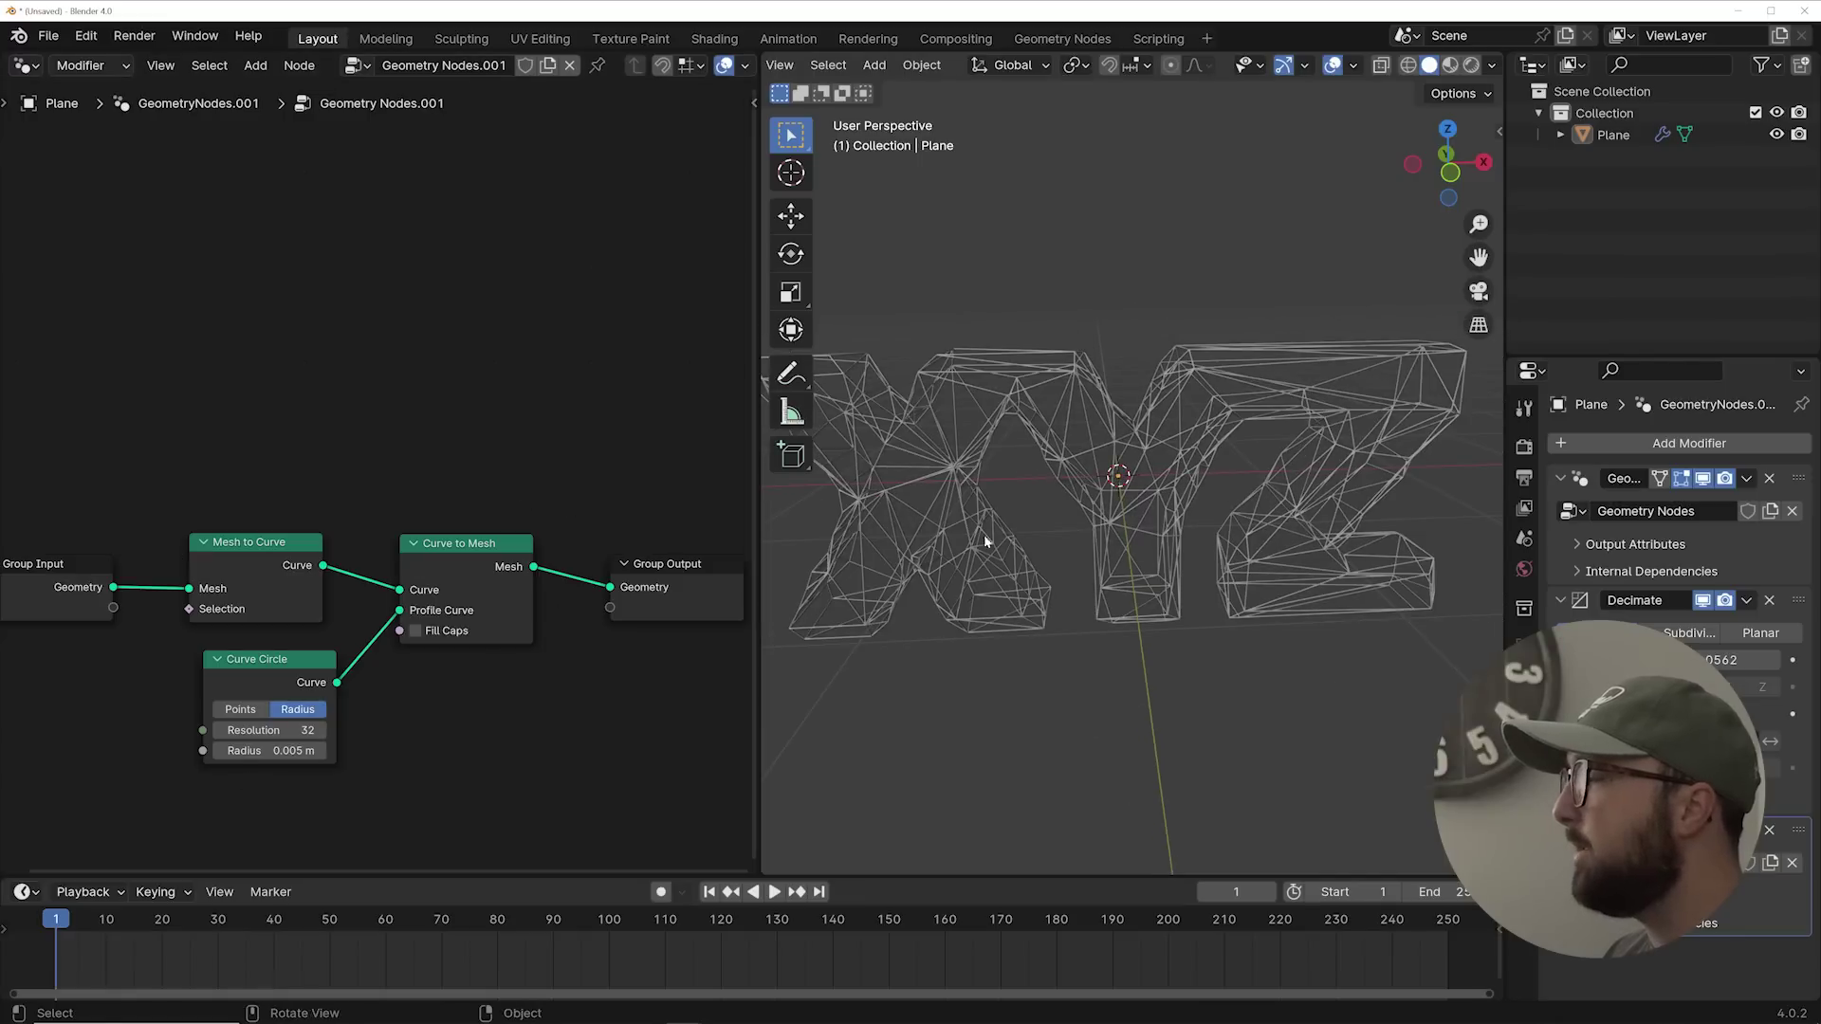
pyautogui.moveTo(1261, 500)
pyautogui.mouseDown(button='middle')
pyautogui.moveTo(1114, 549)
pyautogui.moveTo(1106, 513)
pyautogui.moveTo(1352, 487)
pyautogui.moveTo(1233, 493)
pyautogui.mouseUp(button='middle')
pyautogui.scroll(3, 1106, 512)
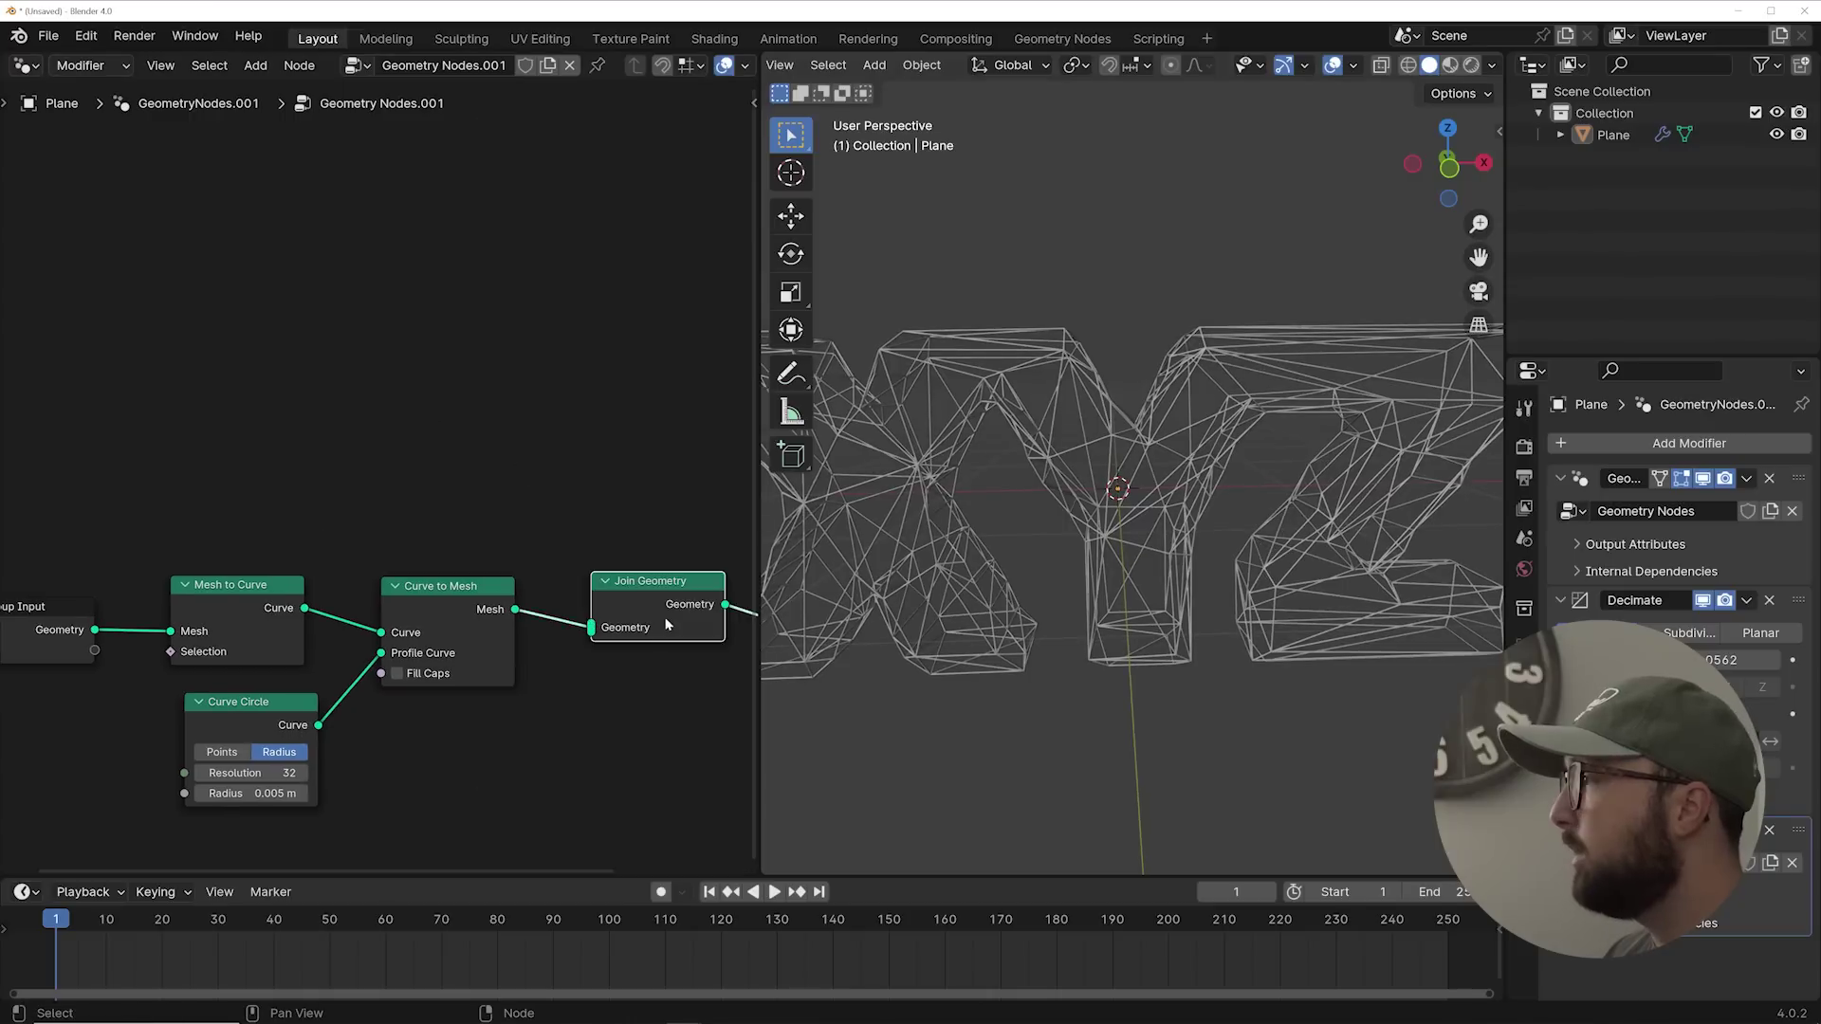
# Step: Insert a Join Geometry node between Curve to Mesh and the Group Output
pyautogui.moveTo(634, 617); pyautogui.dragTo(589, 410)
pyautogui.scroll(-1, 577, 428)
pyautogui.scroll(-2, 1176, 533)
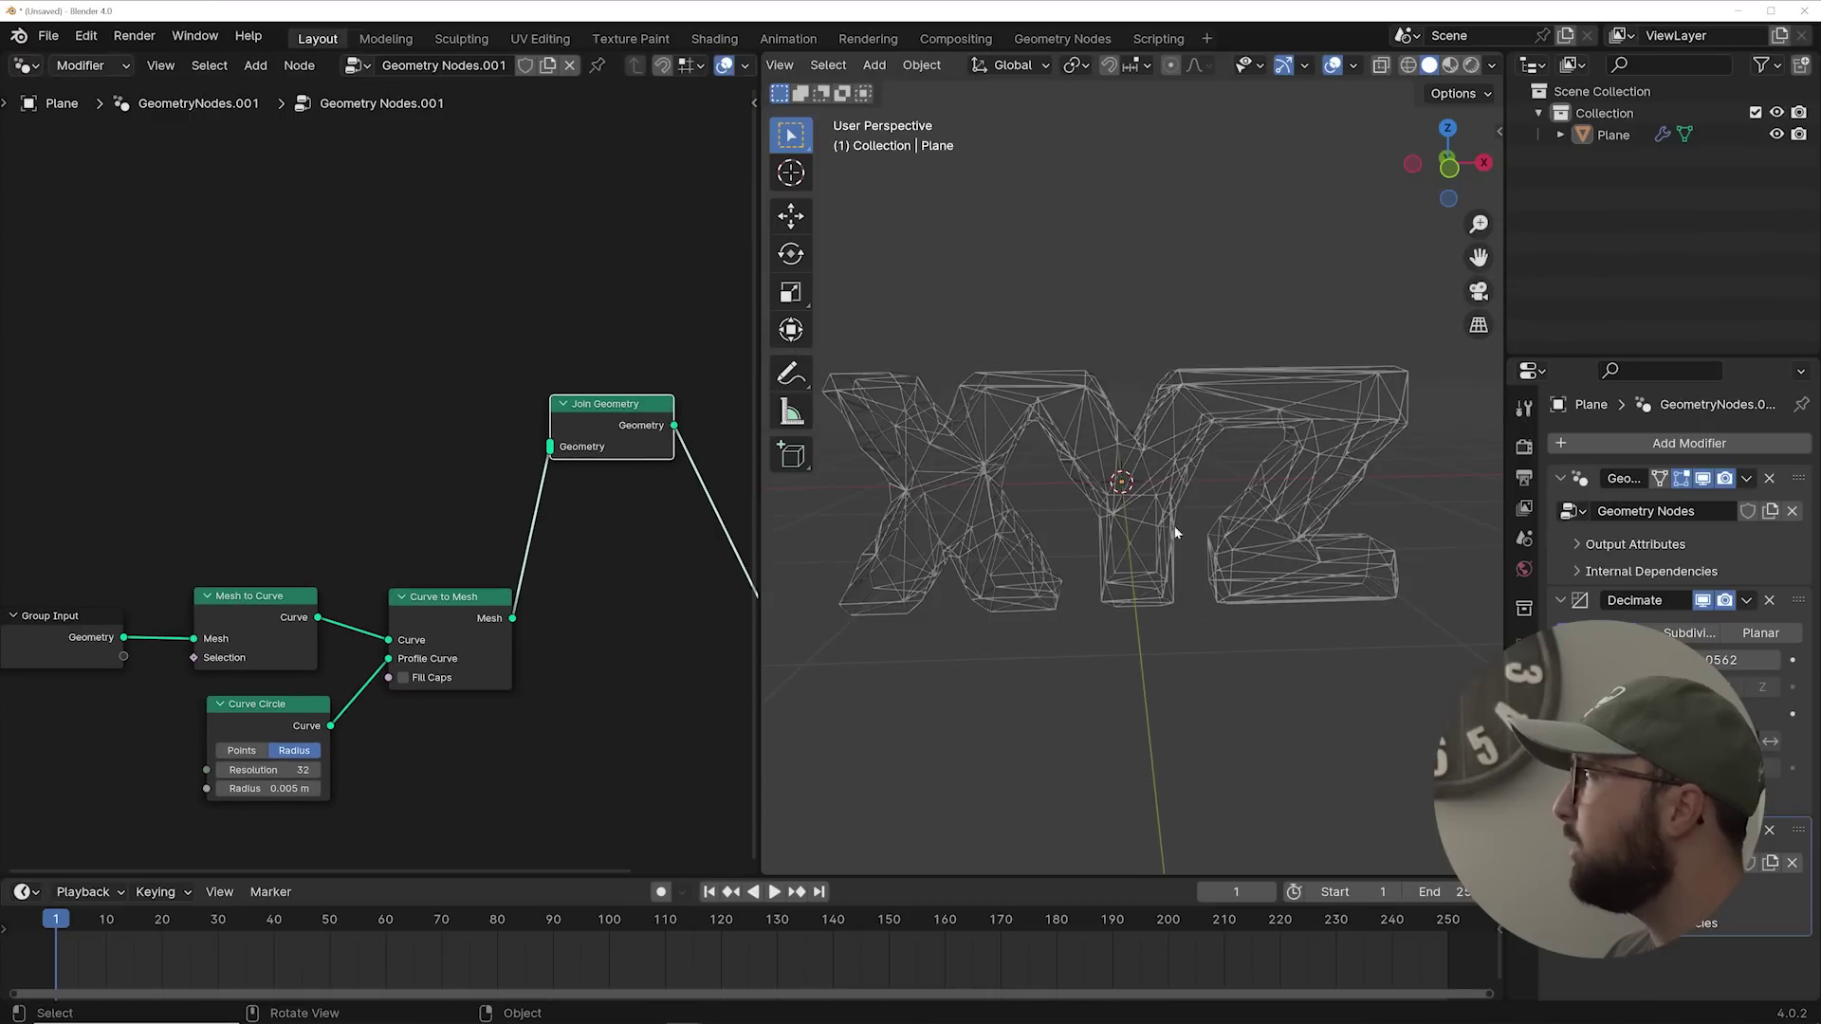
# Step: Add a Delete Geometry node above the edge-tube nodes
pyautogui.hotkey('shift', 'a')
pyautogui.write('del')
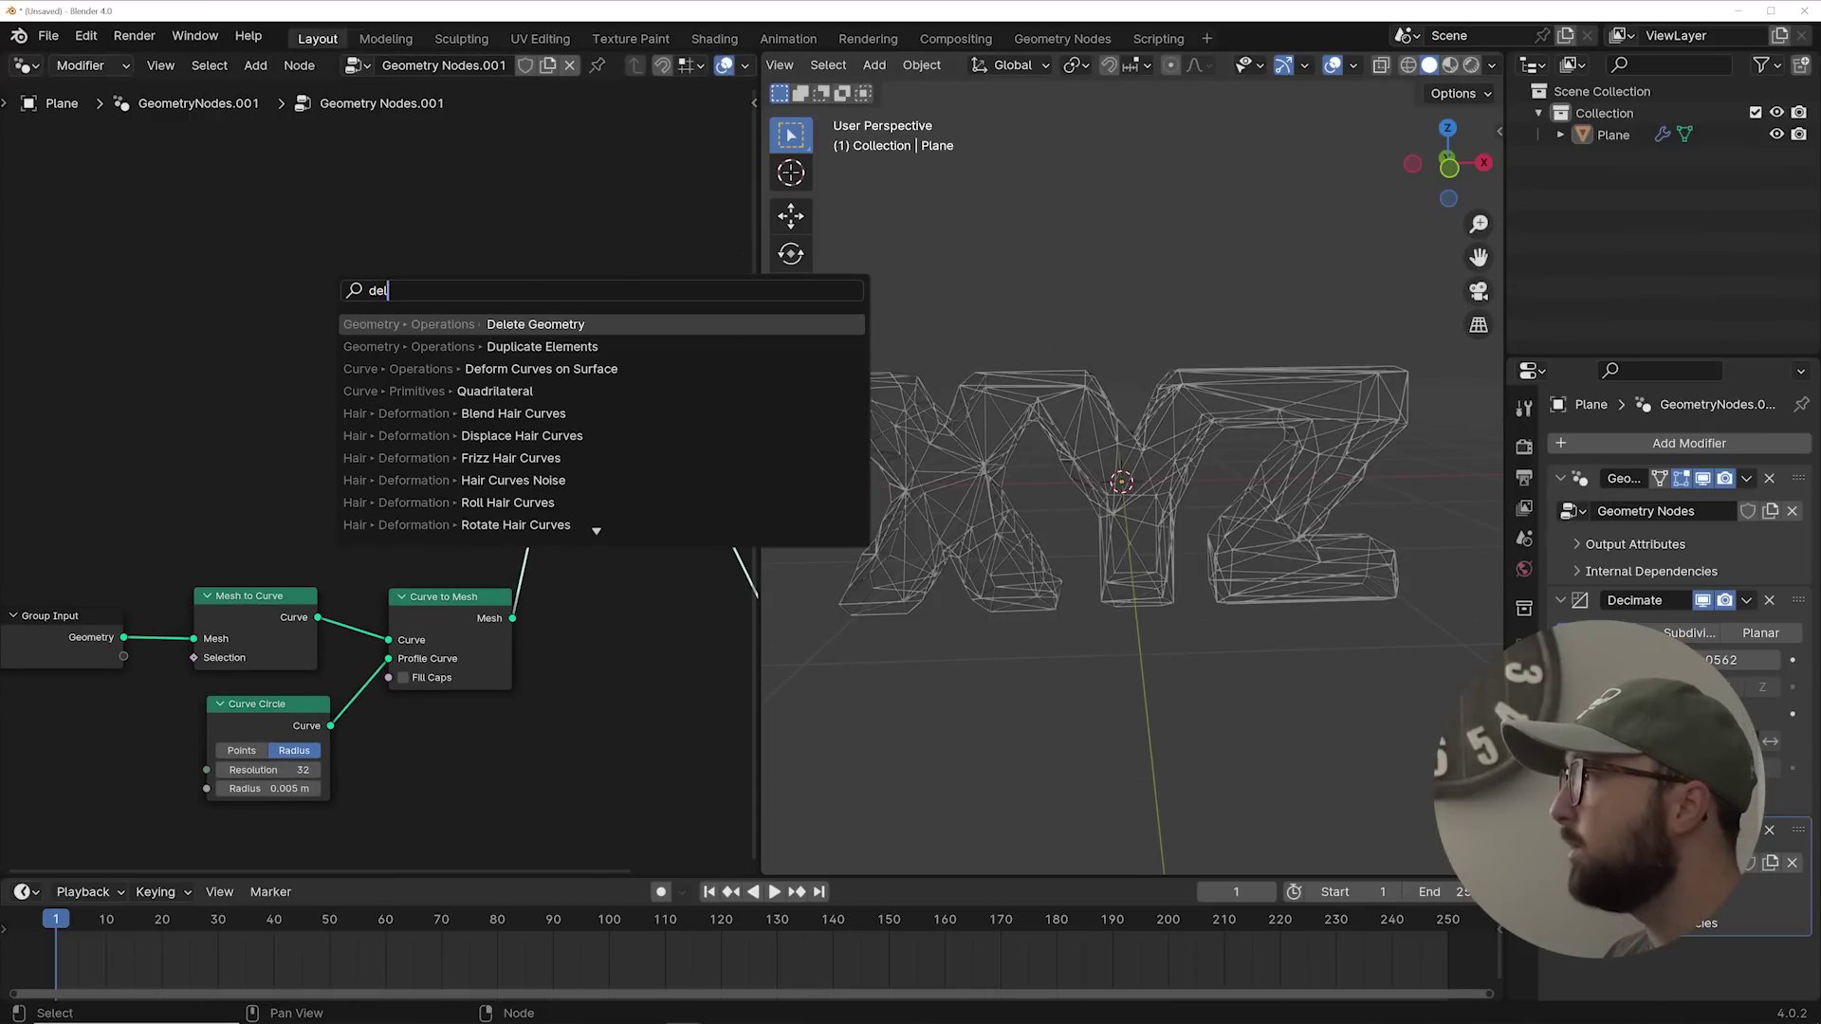
pyautogui.press('Return')
pyautogui.click(309, 351)
# Step: Add a Random Value node beside Delete Geometry and set its type to Boolean
pyautogui.hotkey('shift', 'a')
pyautogui.write('rab')
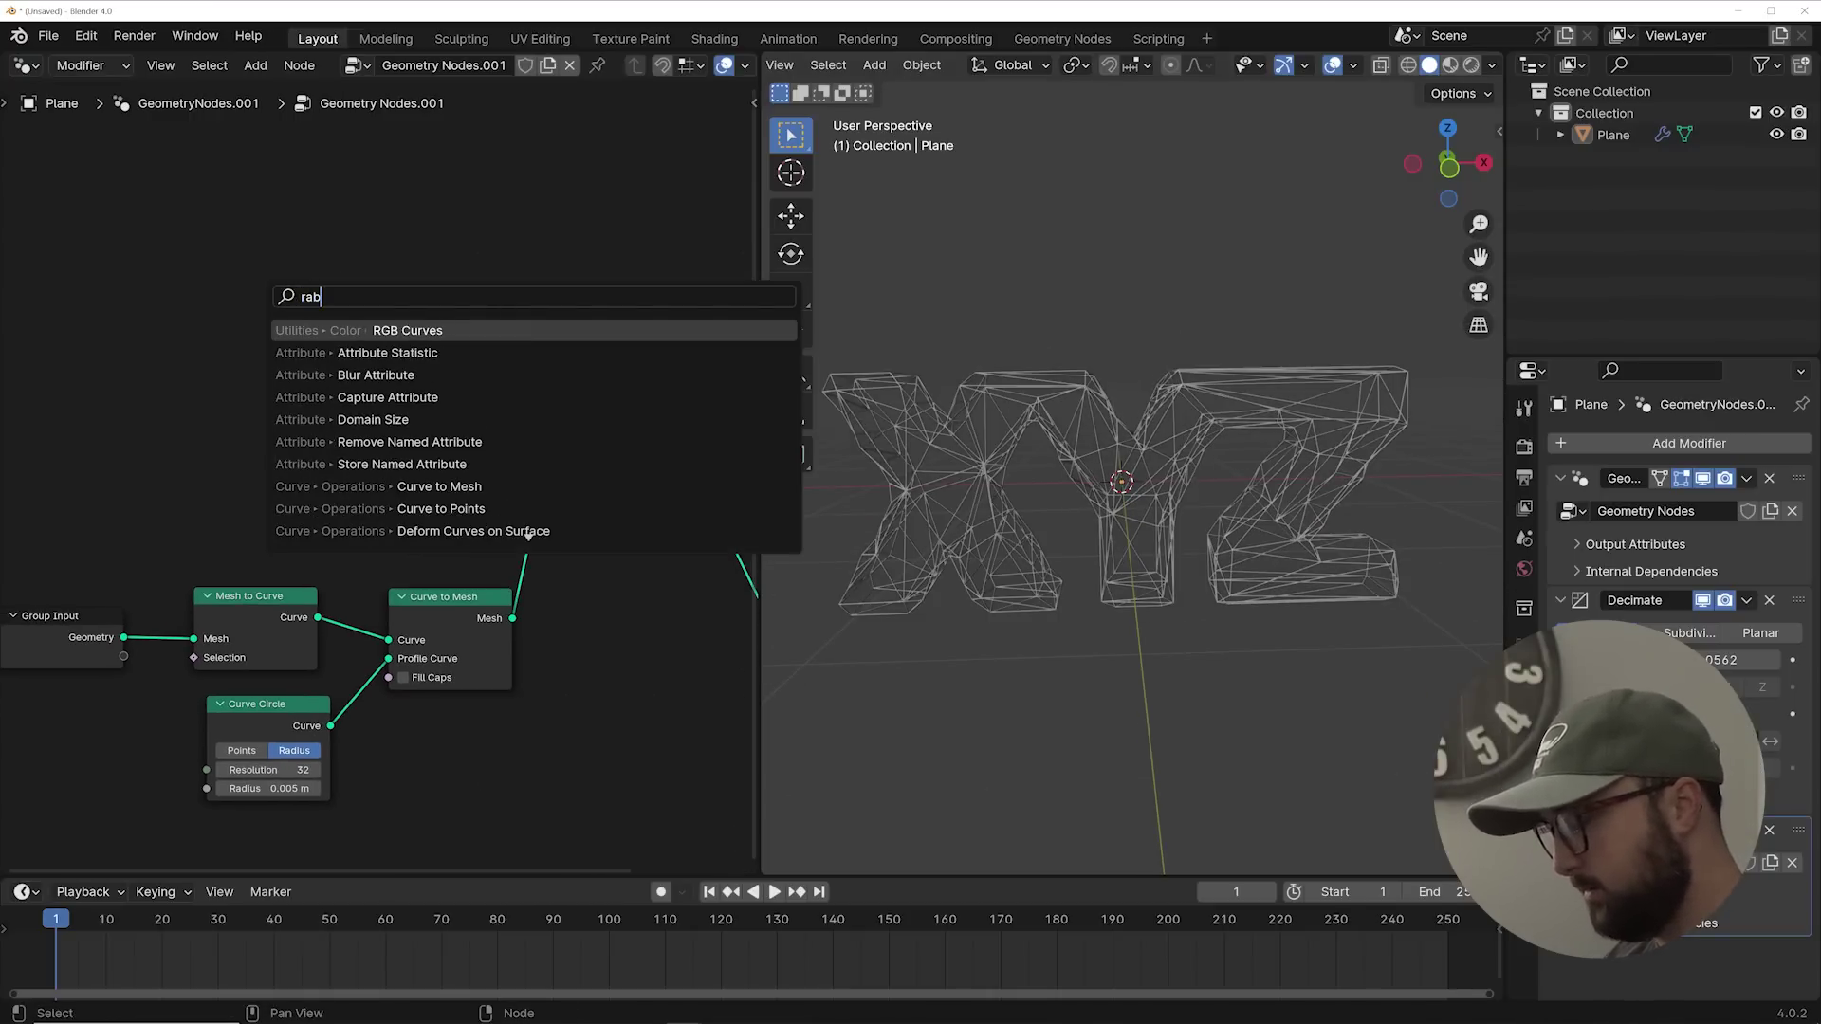
pyautogui.press('BackSpace')
pyautogui.write('ndom')
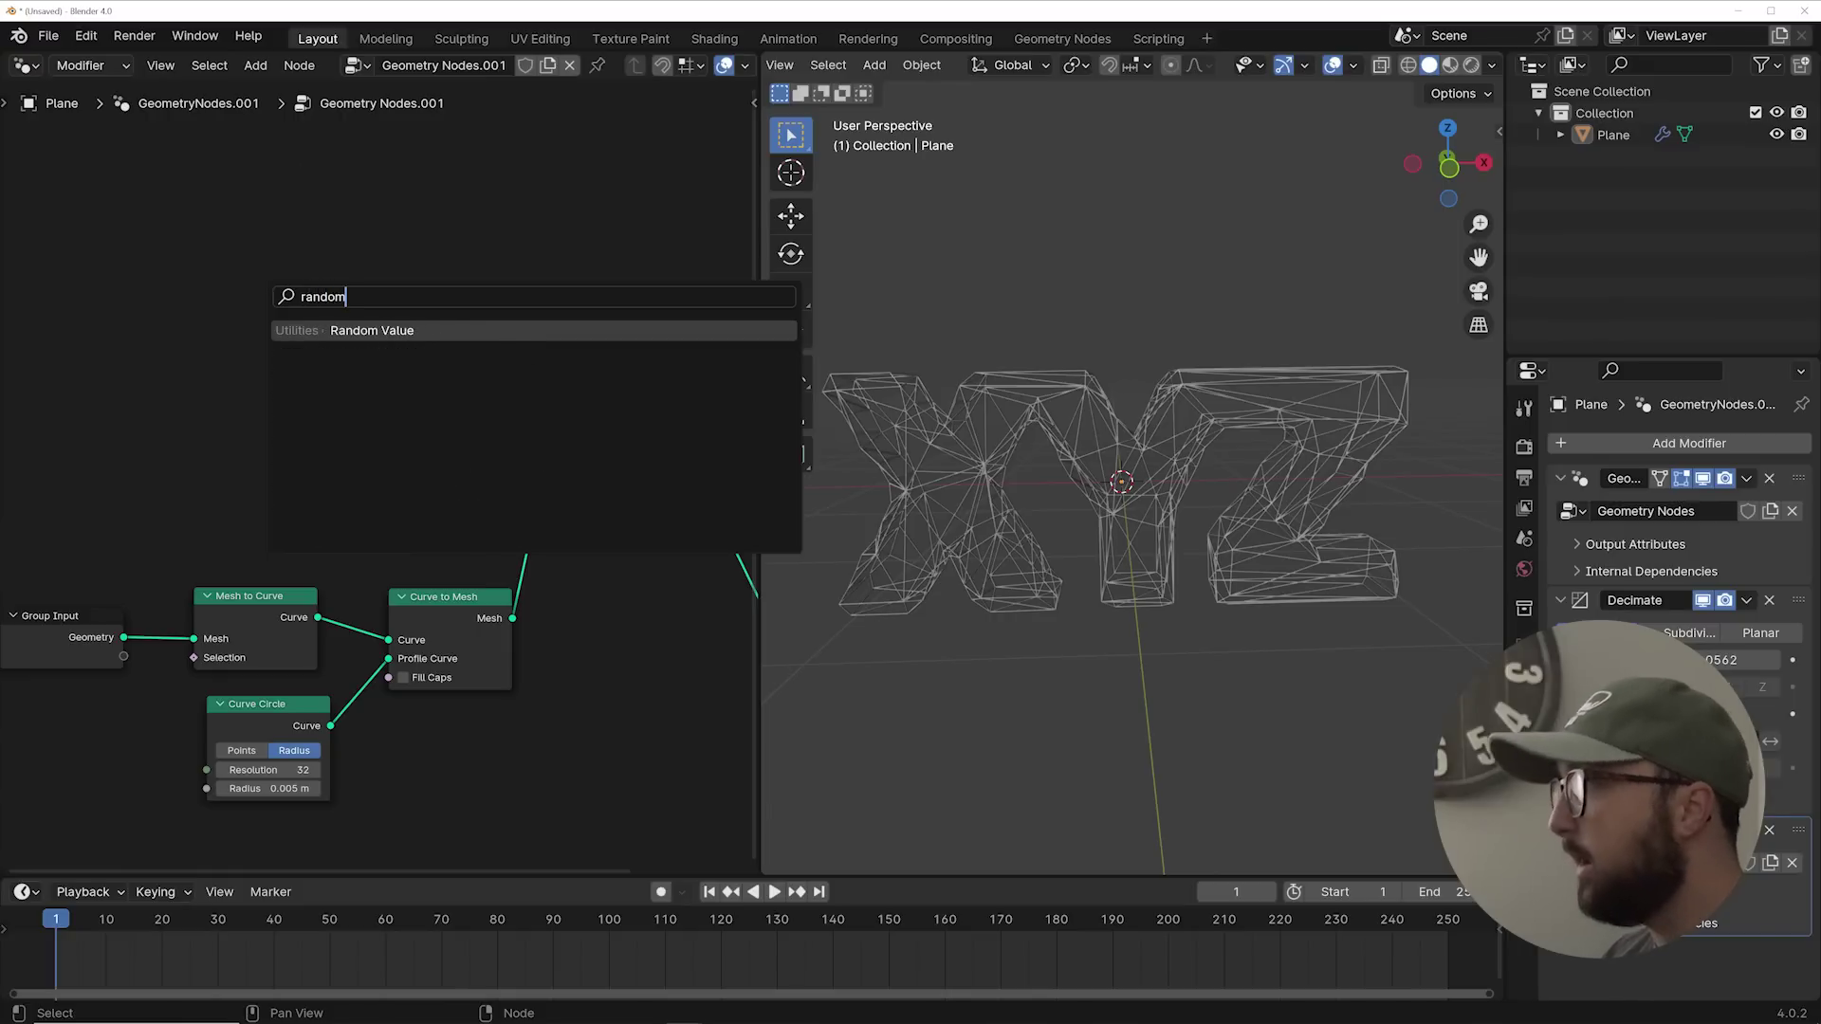
pyautogui.press('Return')
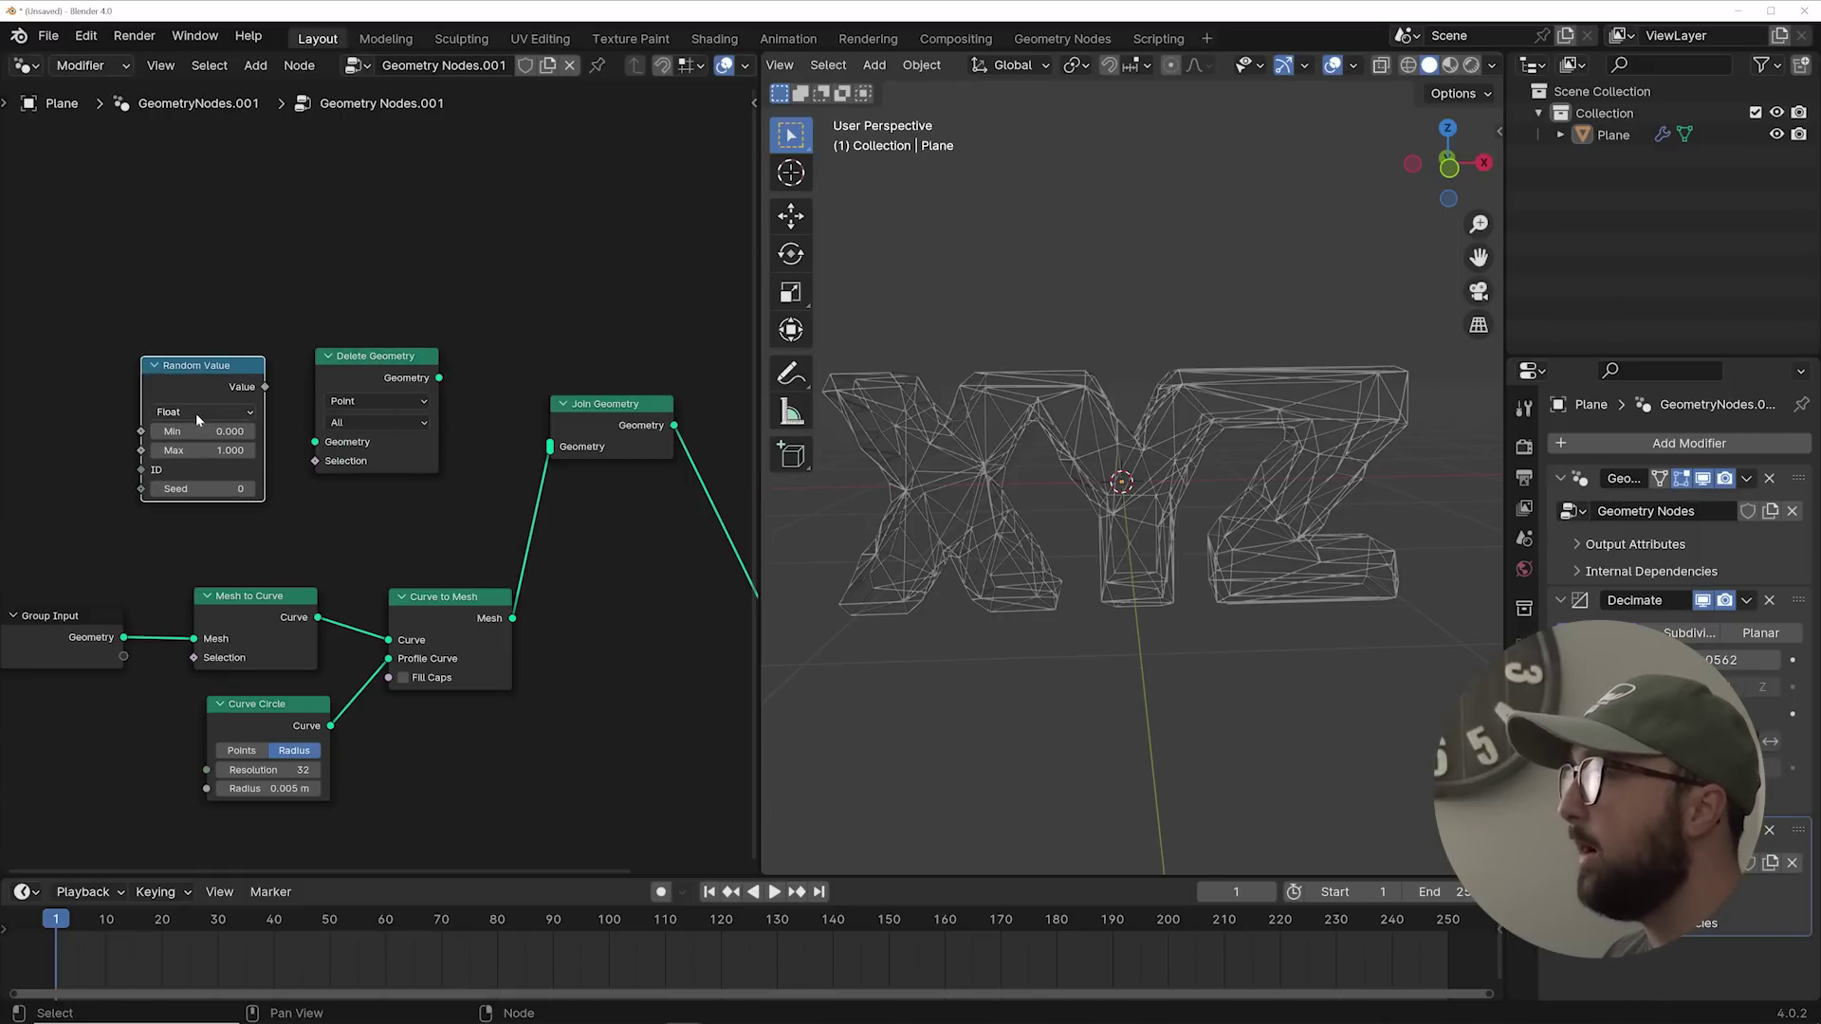
pyautogui.click(203, 513)
# Step: Connect the face-based Delete Geometry output to Join Geometry and vary the random deletion probability, trying 0.496
pyautogui.moveTo(437, 386); pyautogui.dragTo(600, 532)
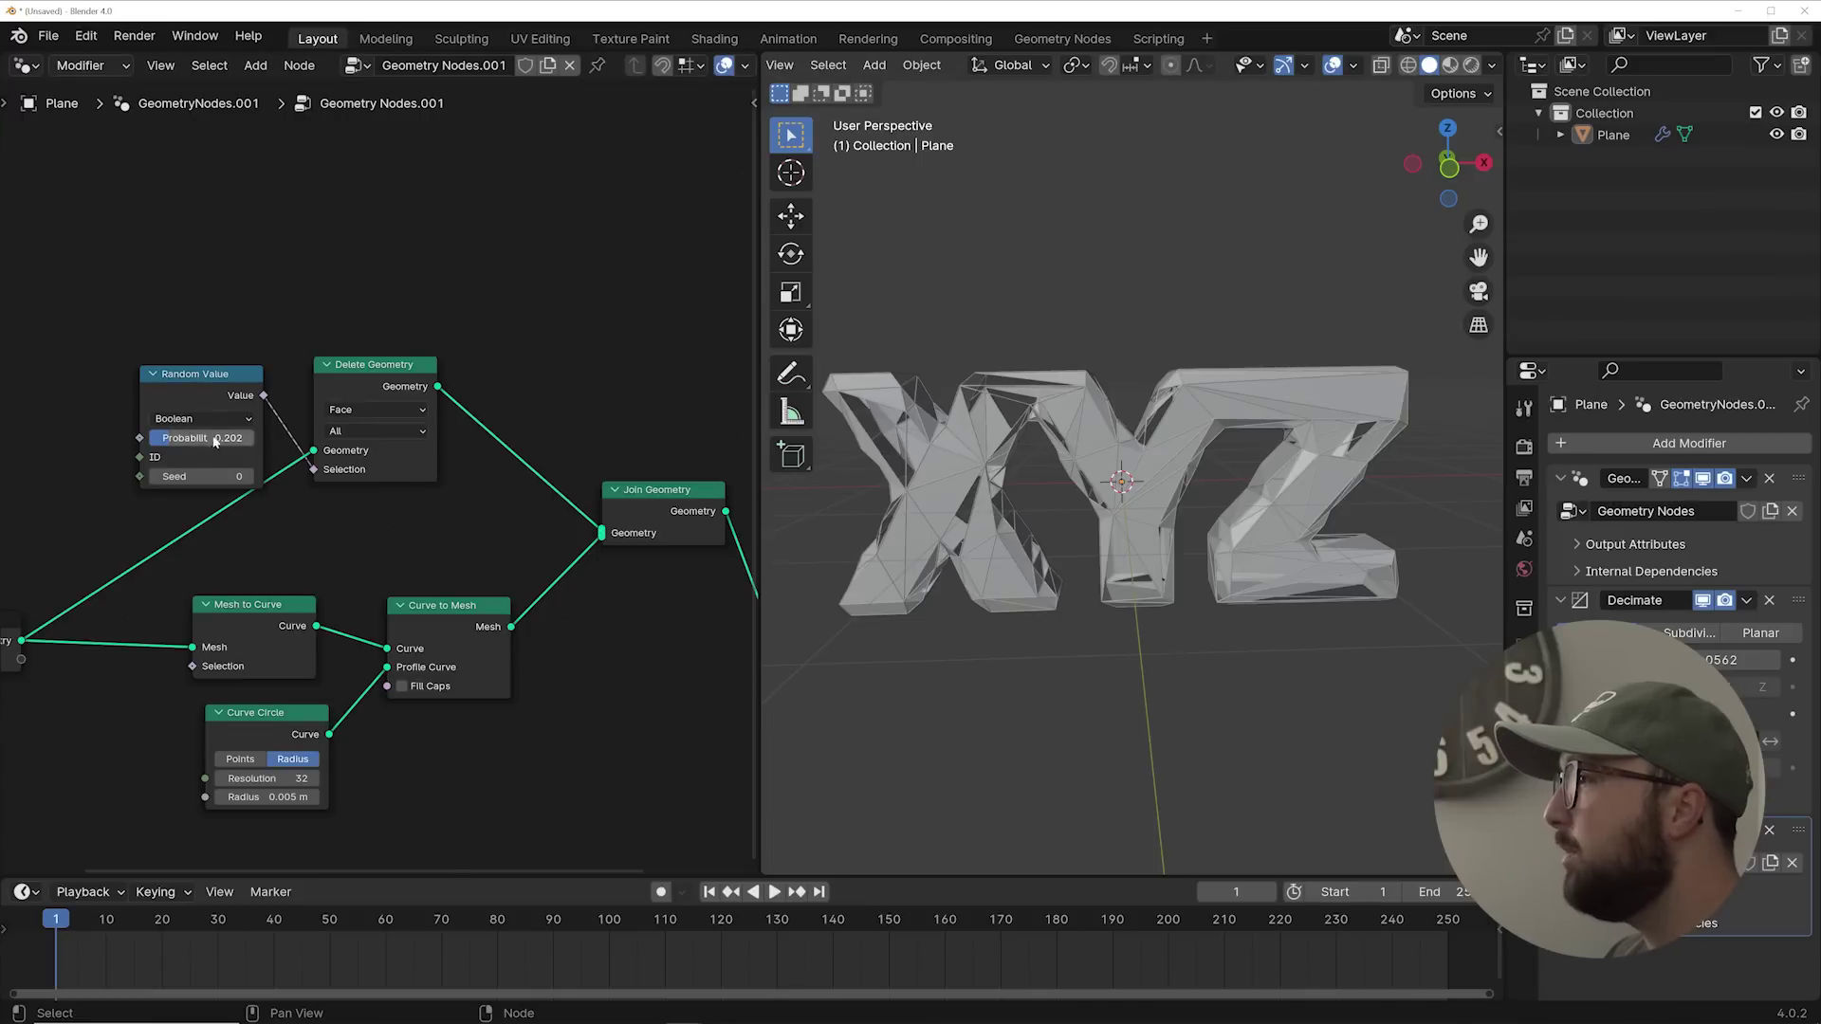
pyautogui.moveTo(214, 441)
pyautogui.mouseDown()
pyautogui.moveTo(268, 441)
pyautogui.moveTo(202, 439)
pyautogui.mouseUp()
pyautogui.moveTo(1248, 480); pyautogui.dragTo(1100, 522, button='middle')
pyautogui.scroll(-3, 1096, 523)
pyautogui.scroll(6, 1094, 524)
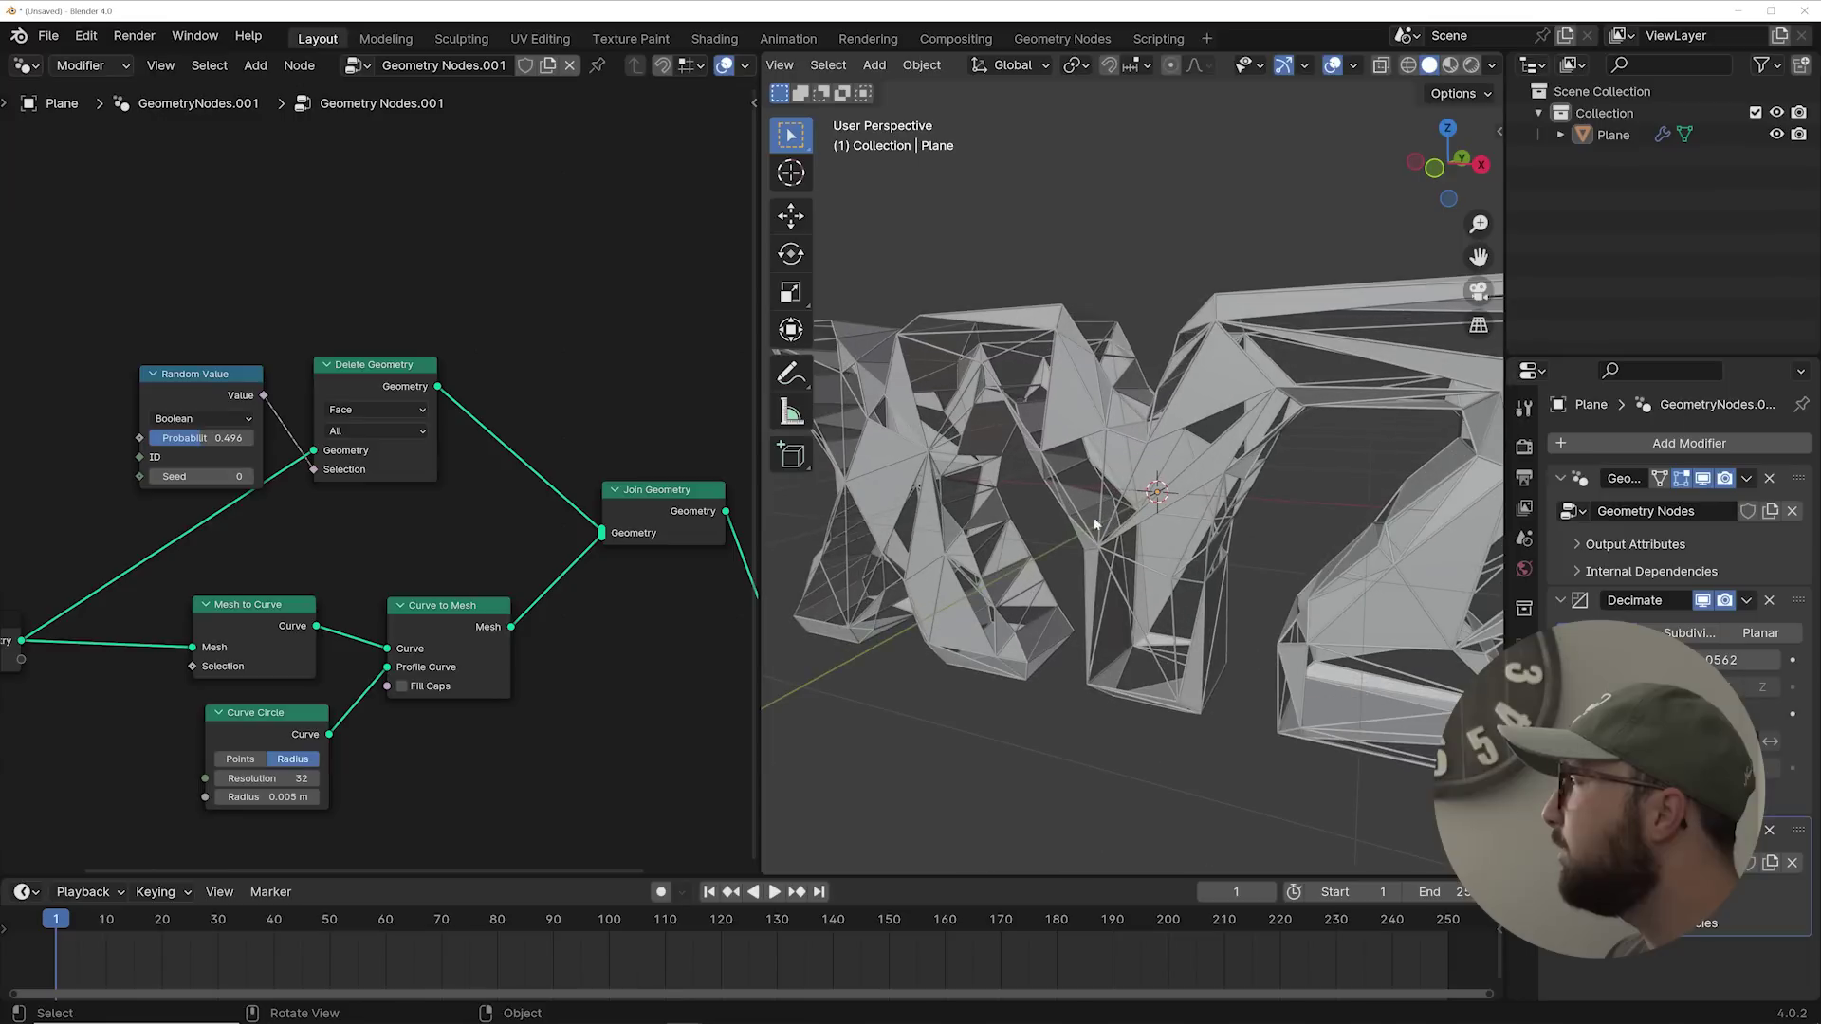
pyautogui.moveTo(202, 437); pyautogui.dragTo(187, 438)
pyautogui.moveTo(1062, 483); pyautogui.dragTo(1158, 514, button='middle')
pyautogui.scroll(-5, 1176, 491)
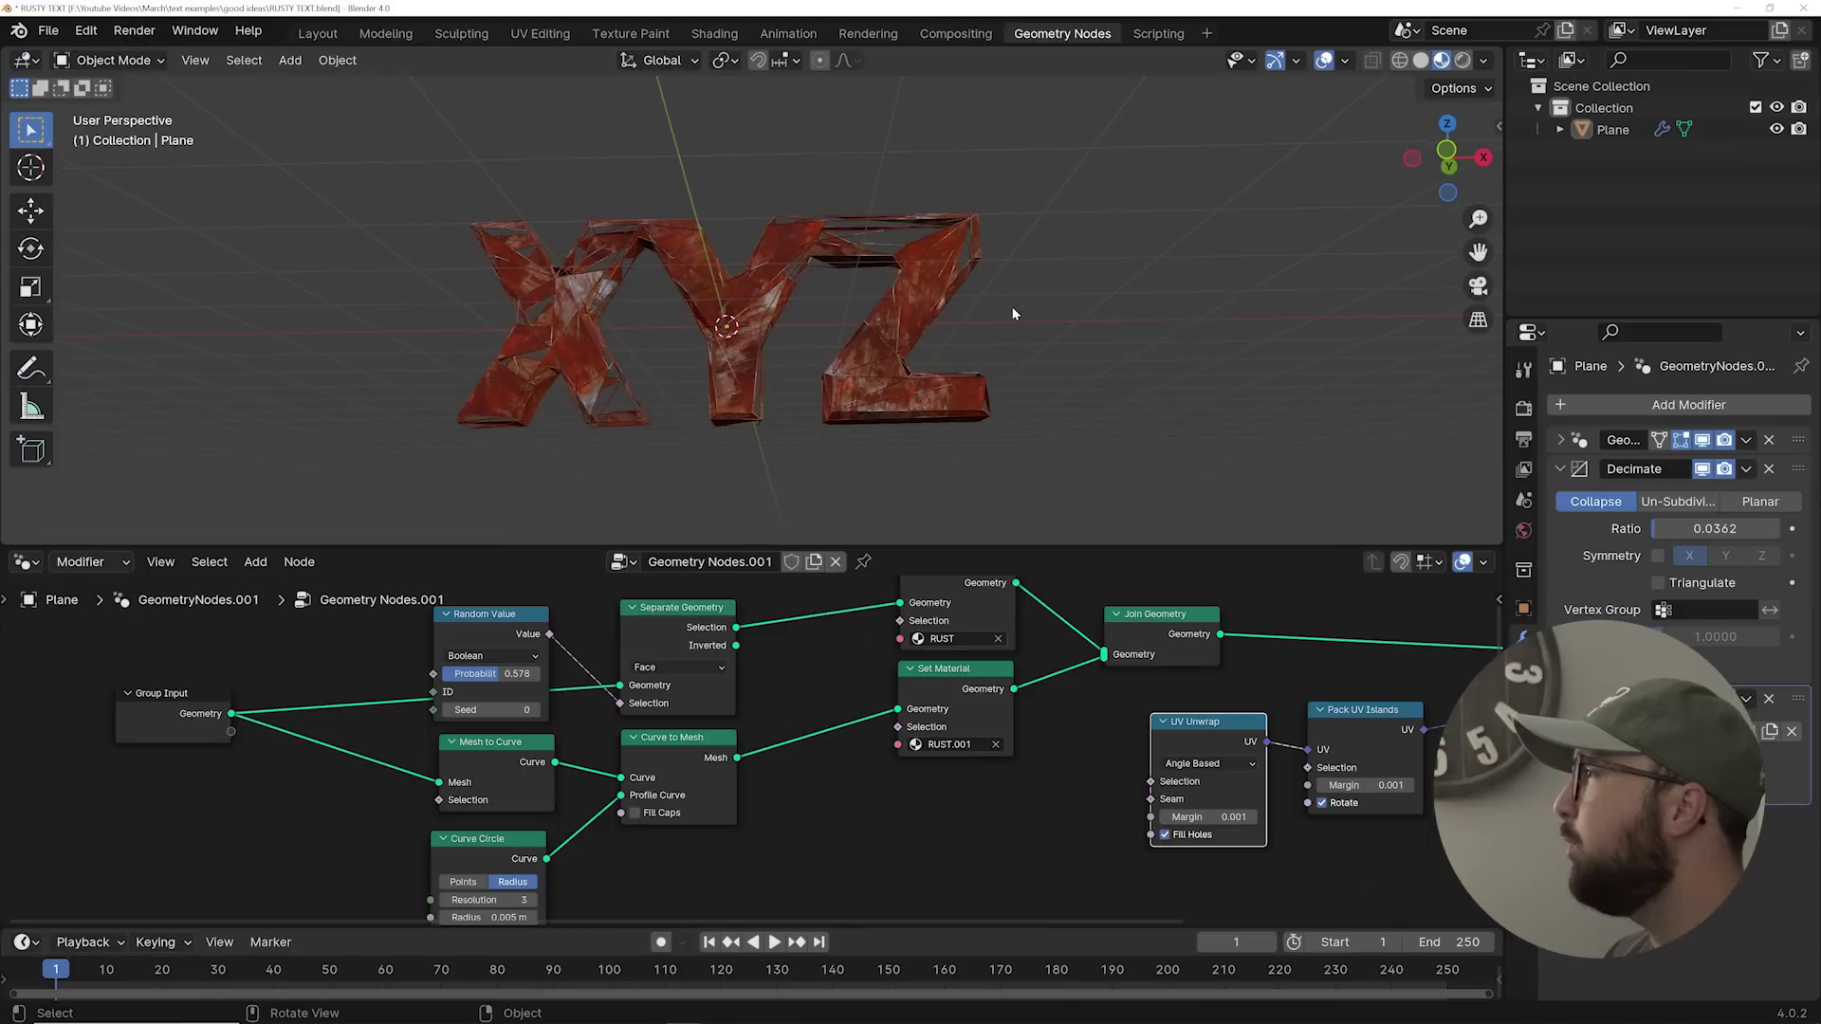
# Step: Examine the finished rusty XYZ letters from several angles along with their material and UV nodes
pyautogui.scroll(3, 1011, 306)
pyautogui.moveTo(488, 300); pyautogui.dragTo(620, 338, button='middle')
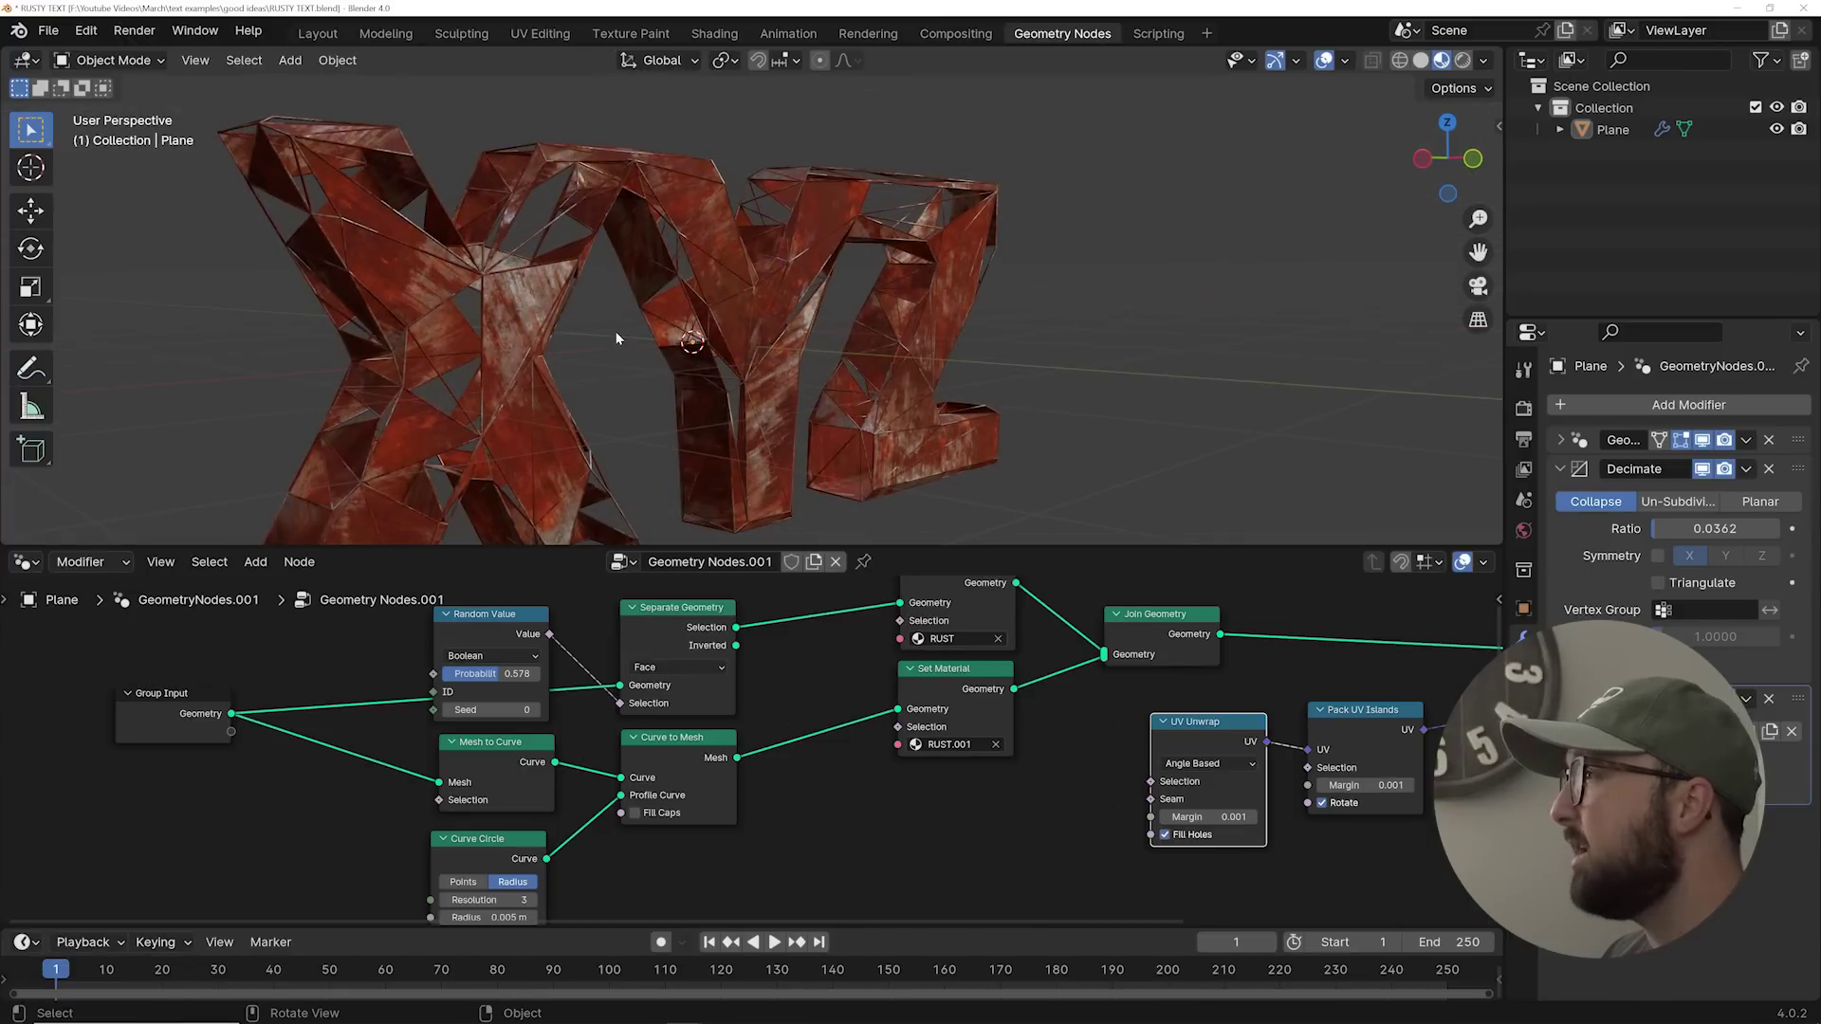
pyautogui.scroll(-4, 956, 676)
pyautogui.moveTo(1151, 705); pyautogui.dragTo(507, 694, button='middle')
pyautogui.scroll(2, 506, 694)
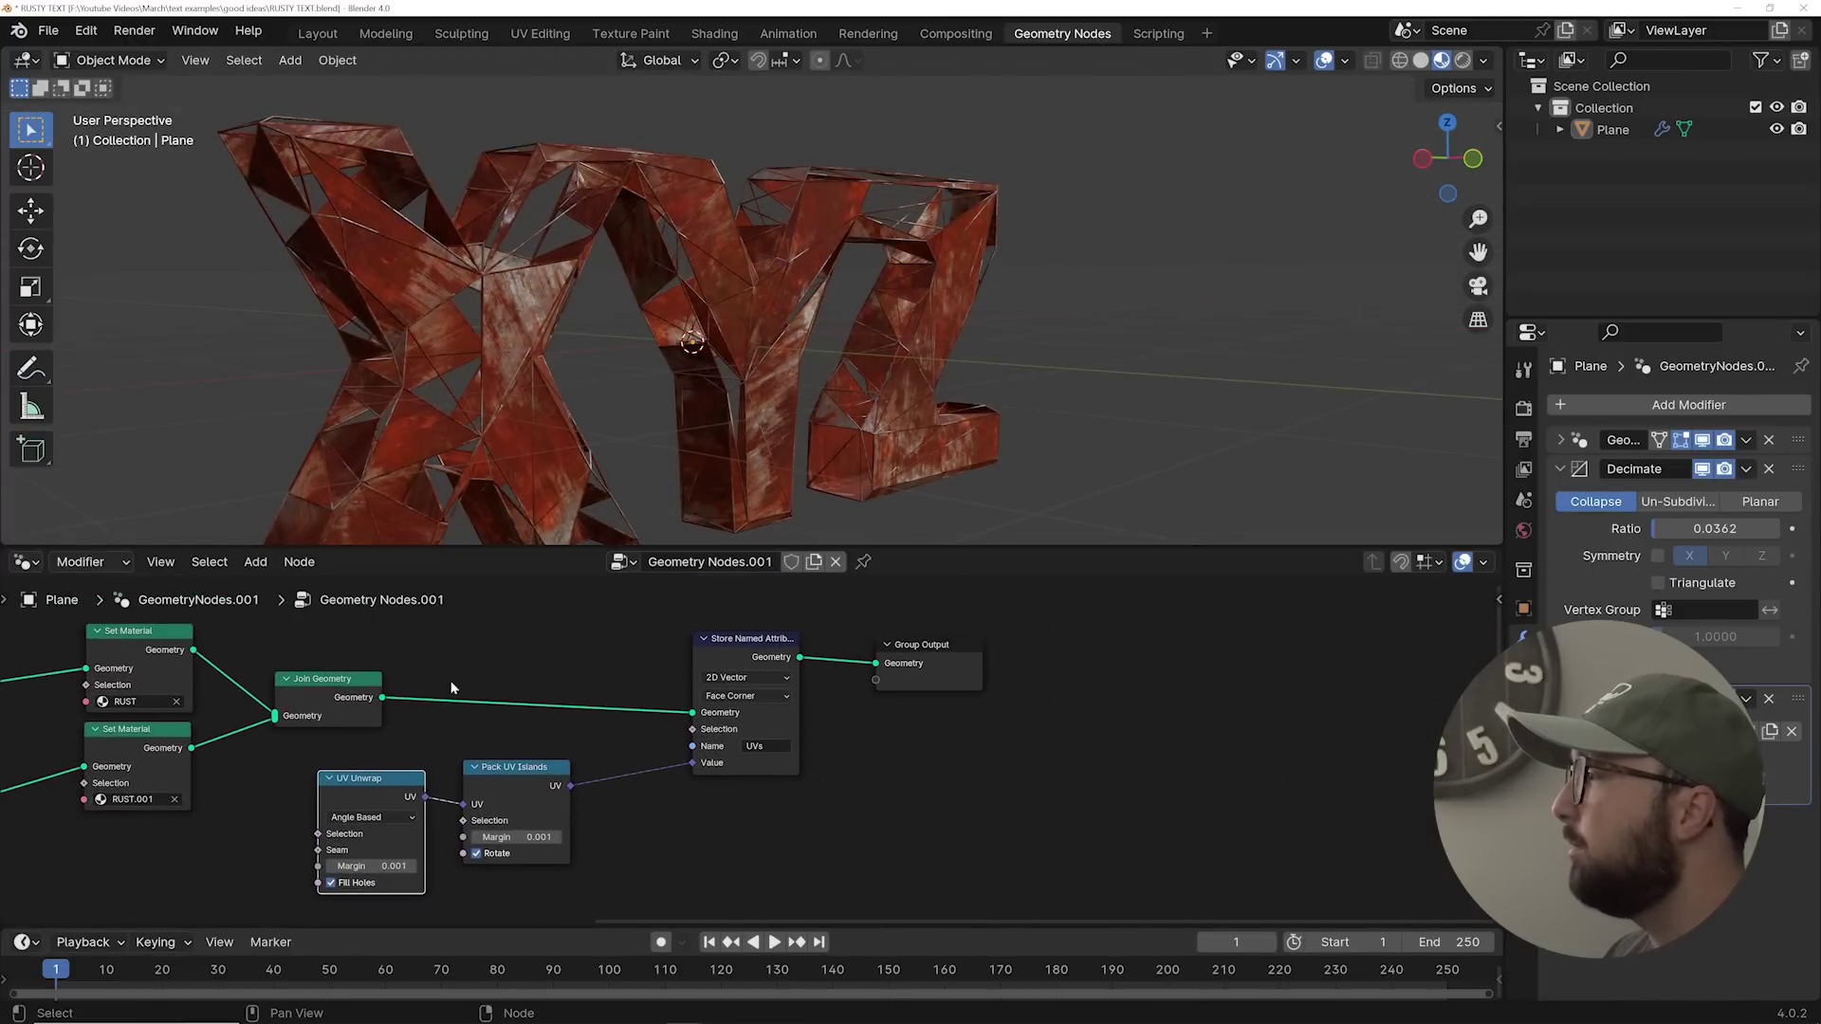
pyautogui.moveTo(966, 304); pyautogui.dragTo(808, 334, button='middle')
pyautogui.scroll(1, 773, 328)
pyautogui.scroll(-3, 862, 311)
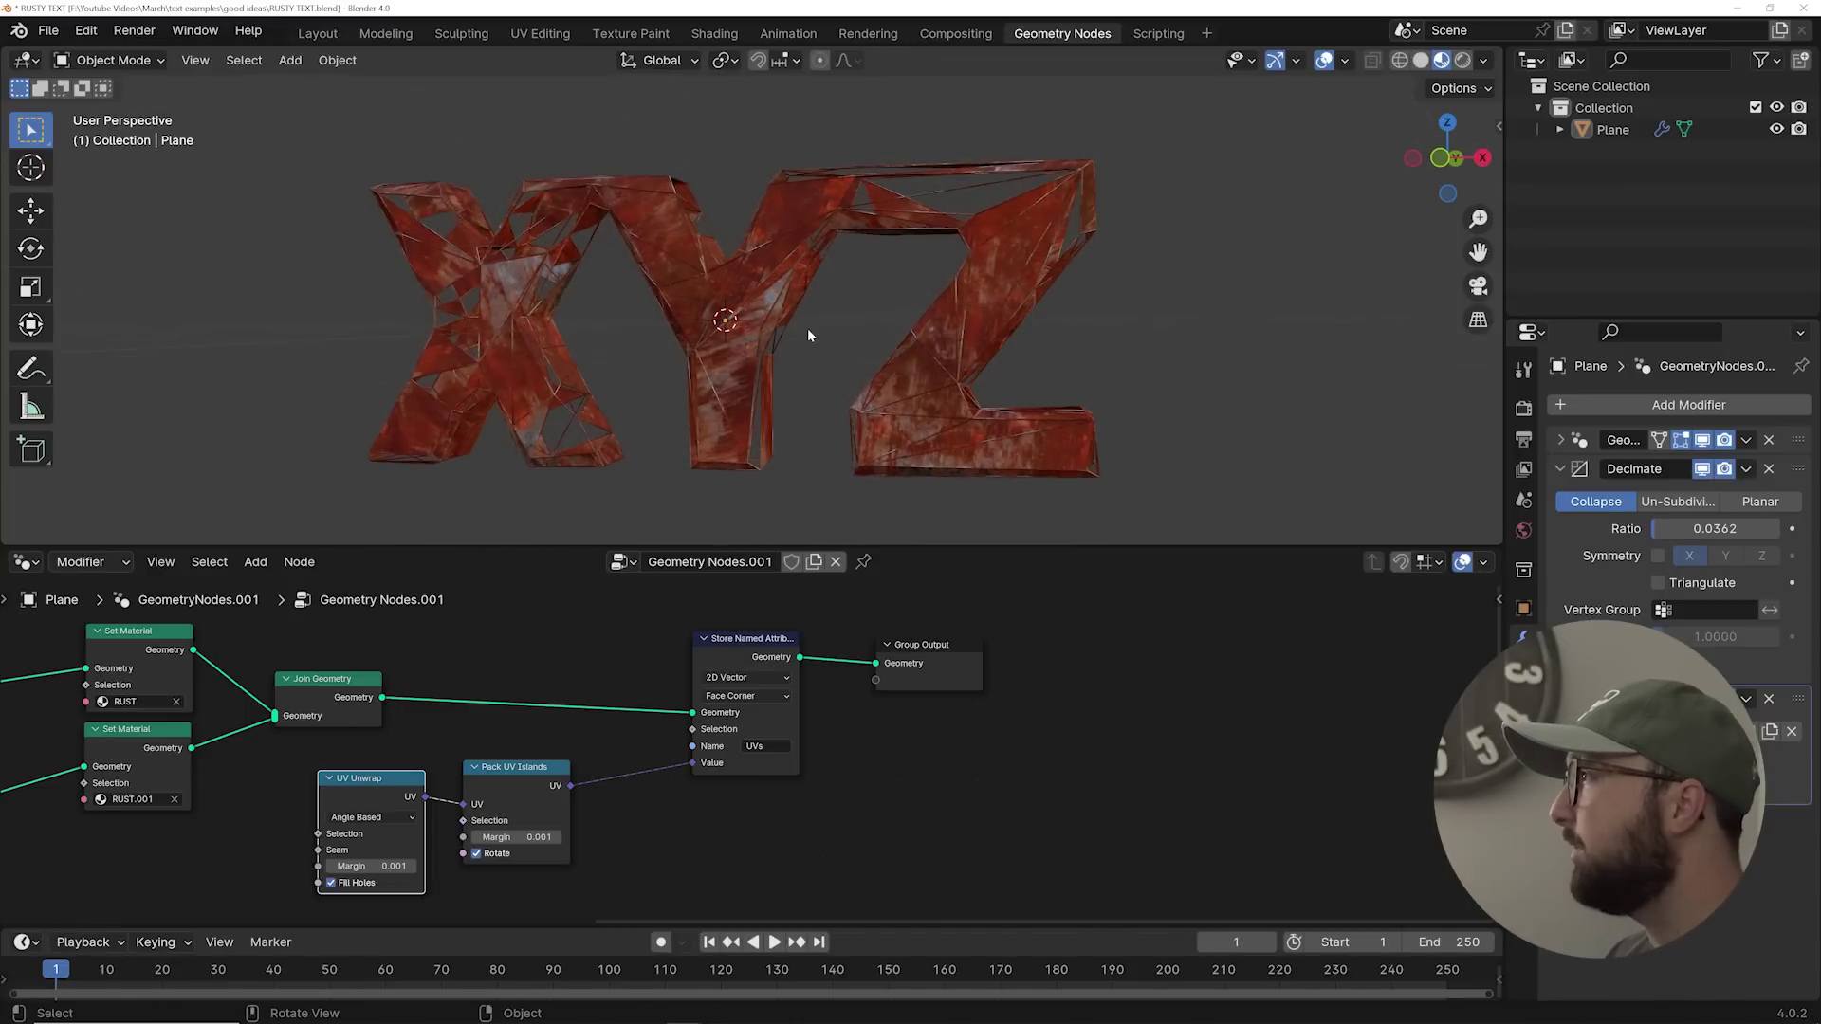
pyautogui.moveTo(187, 726); pyautogui.dragTo(1131, 609, button='middle')
# Step: Open the first modifier's node tree and set the String to Curves text to "no"
pyautogui.click(1799, 439)
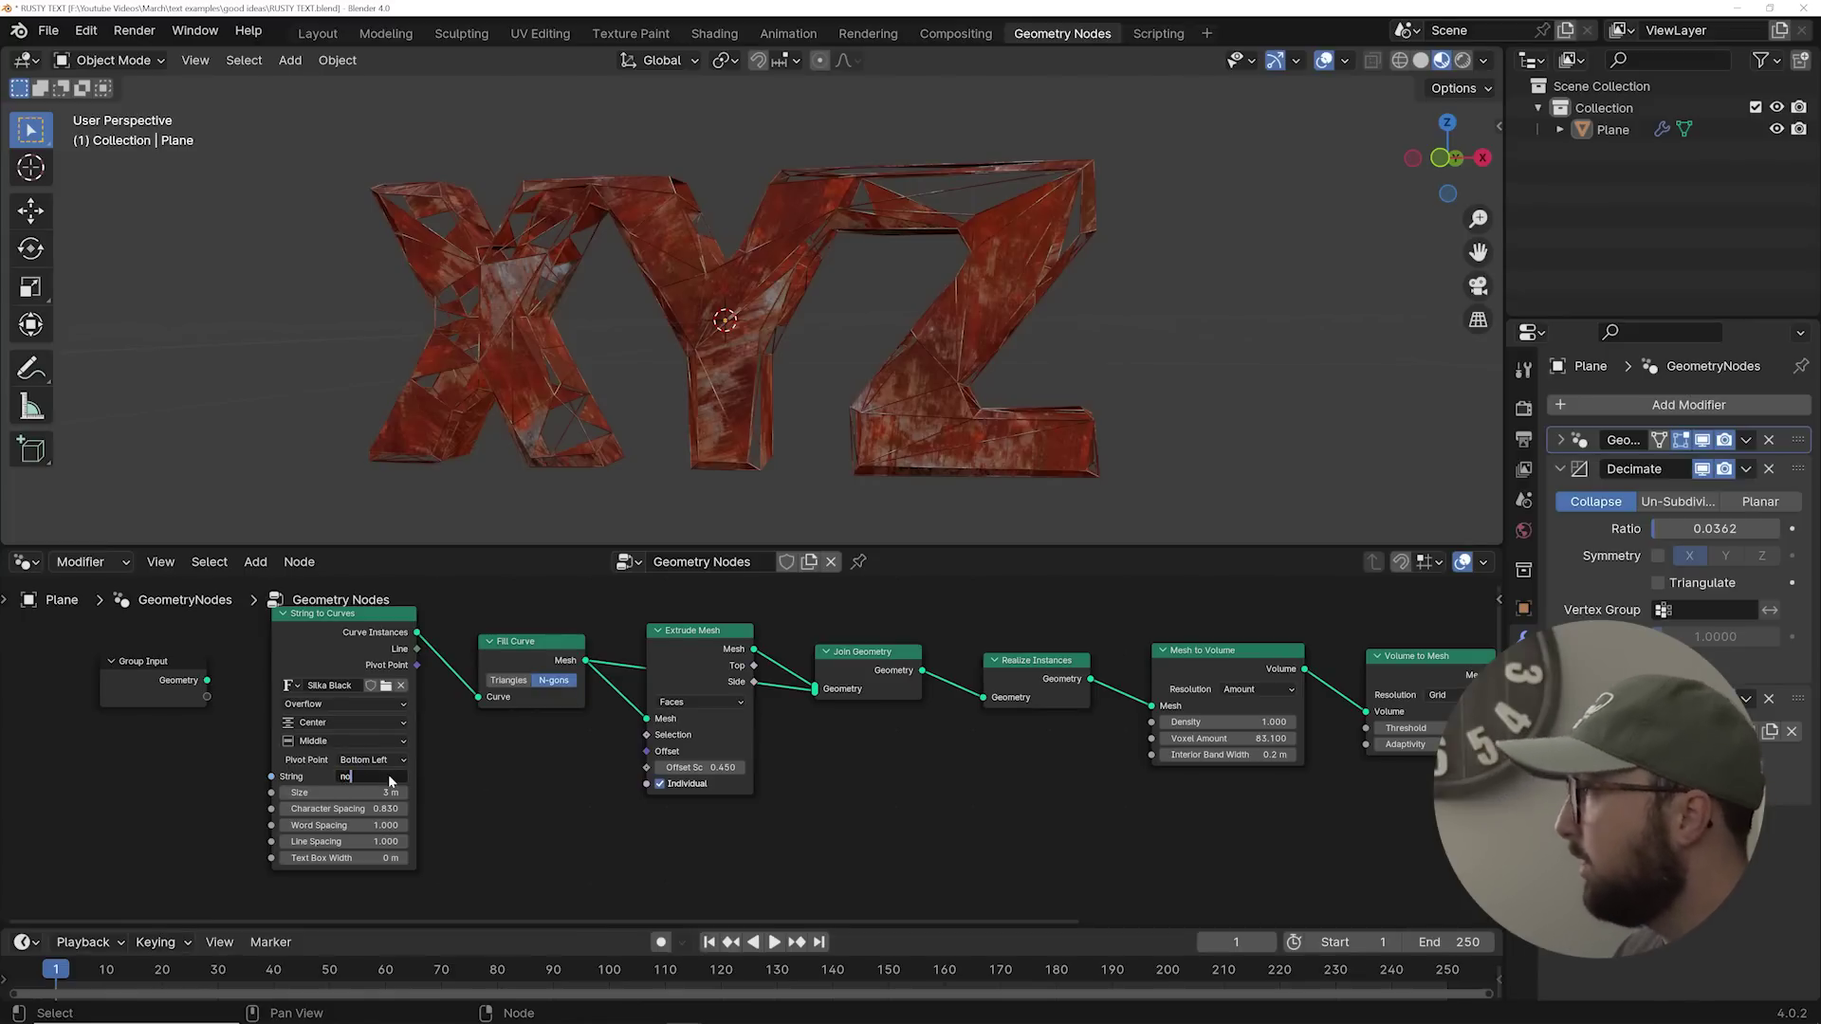
pyautogui.click(389, 774)
pyautogui.write('no')
pyautogui.press('Return')
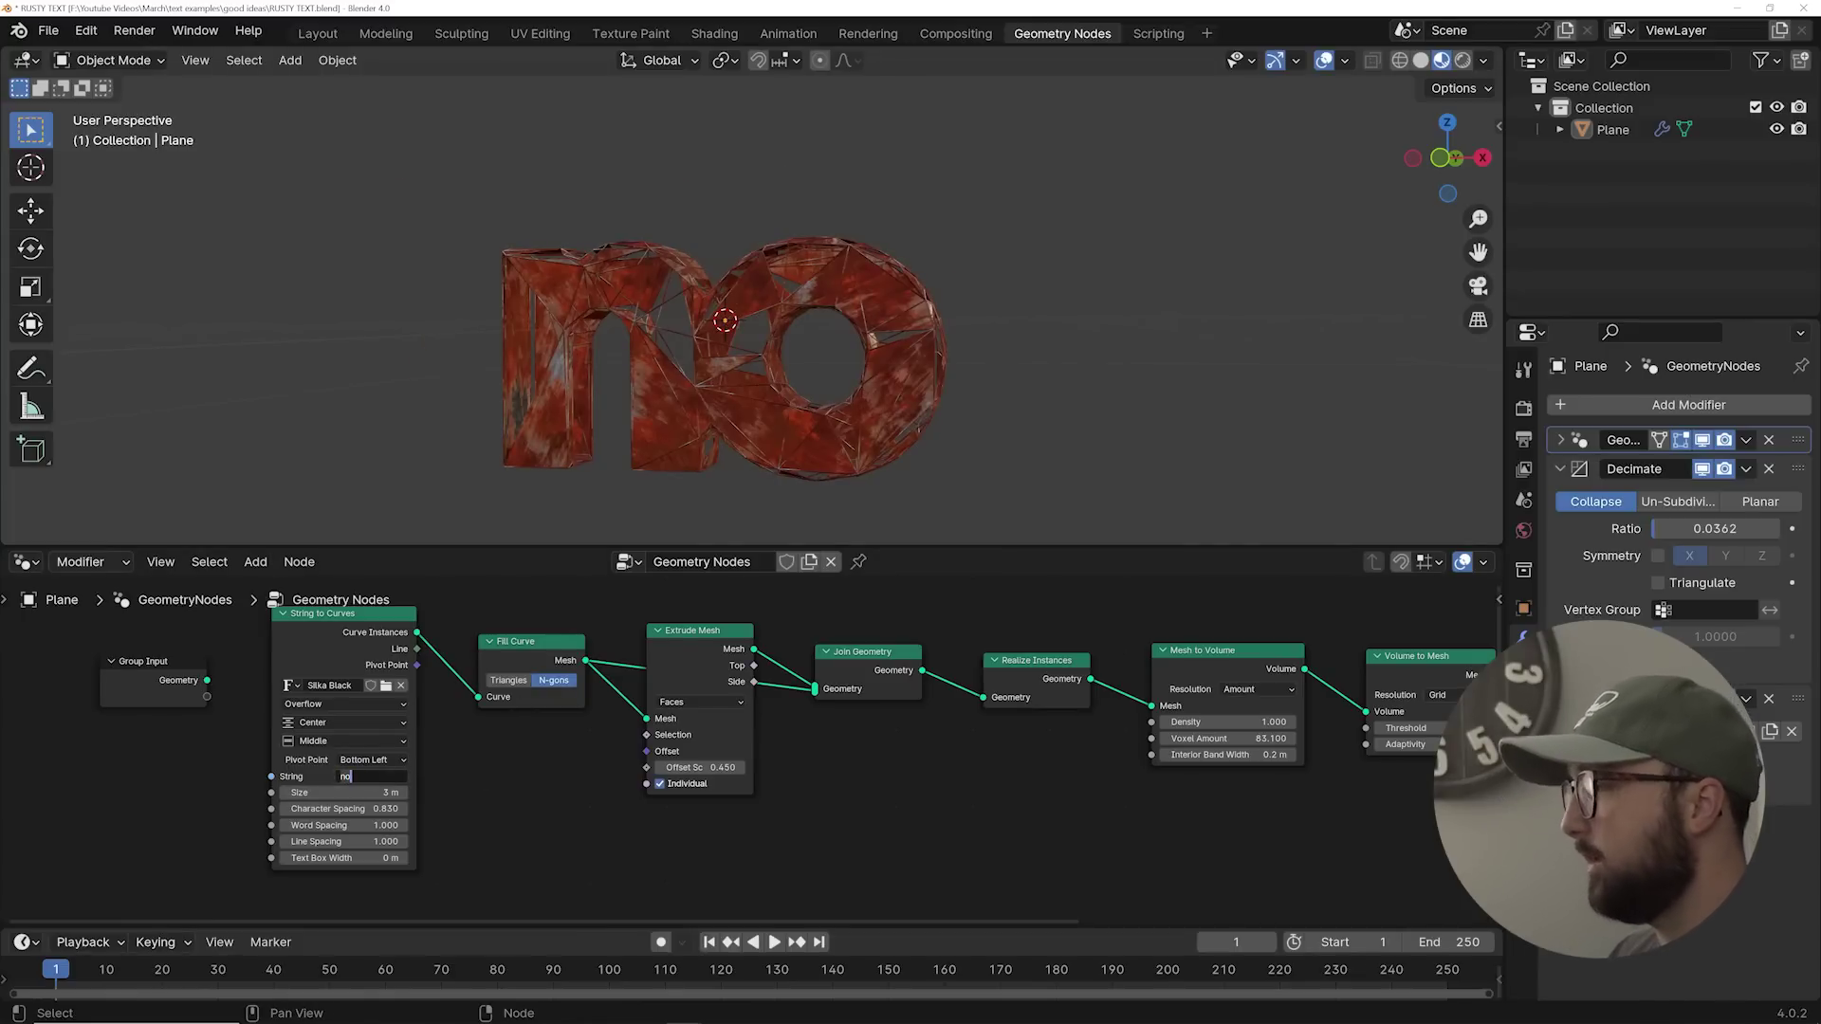
# Step: Try the uppercase words "NO" and "WHY" as the String to Curves text
pyautogui.click(384, 781)
pyautogui.write('NO')
pyautogui.press('Return')
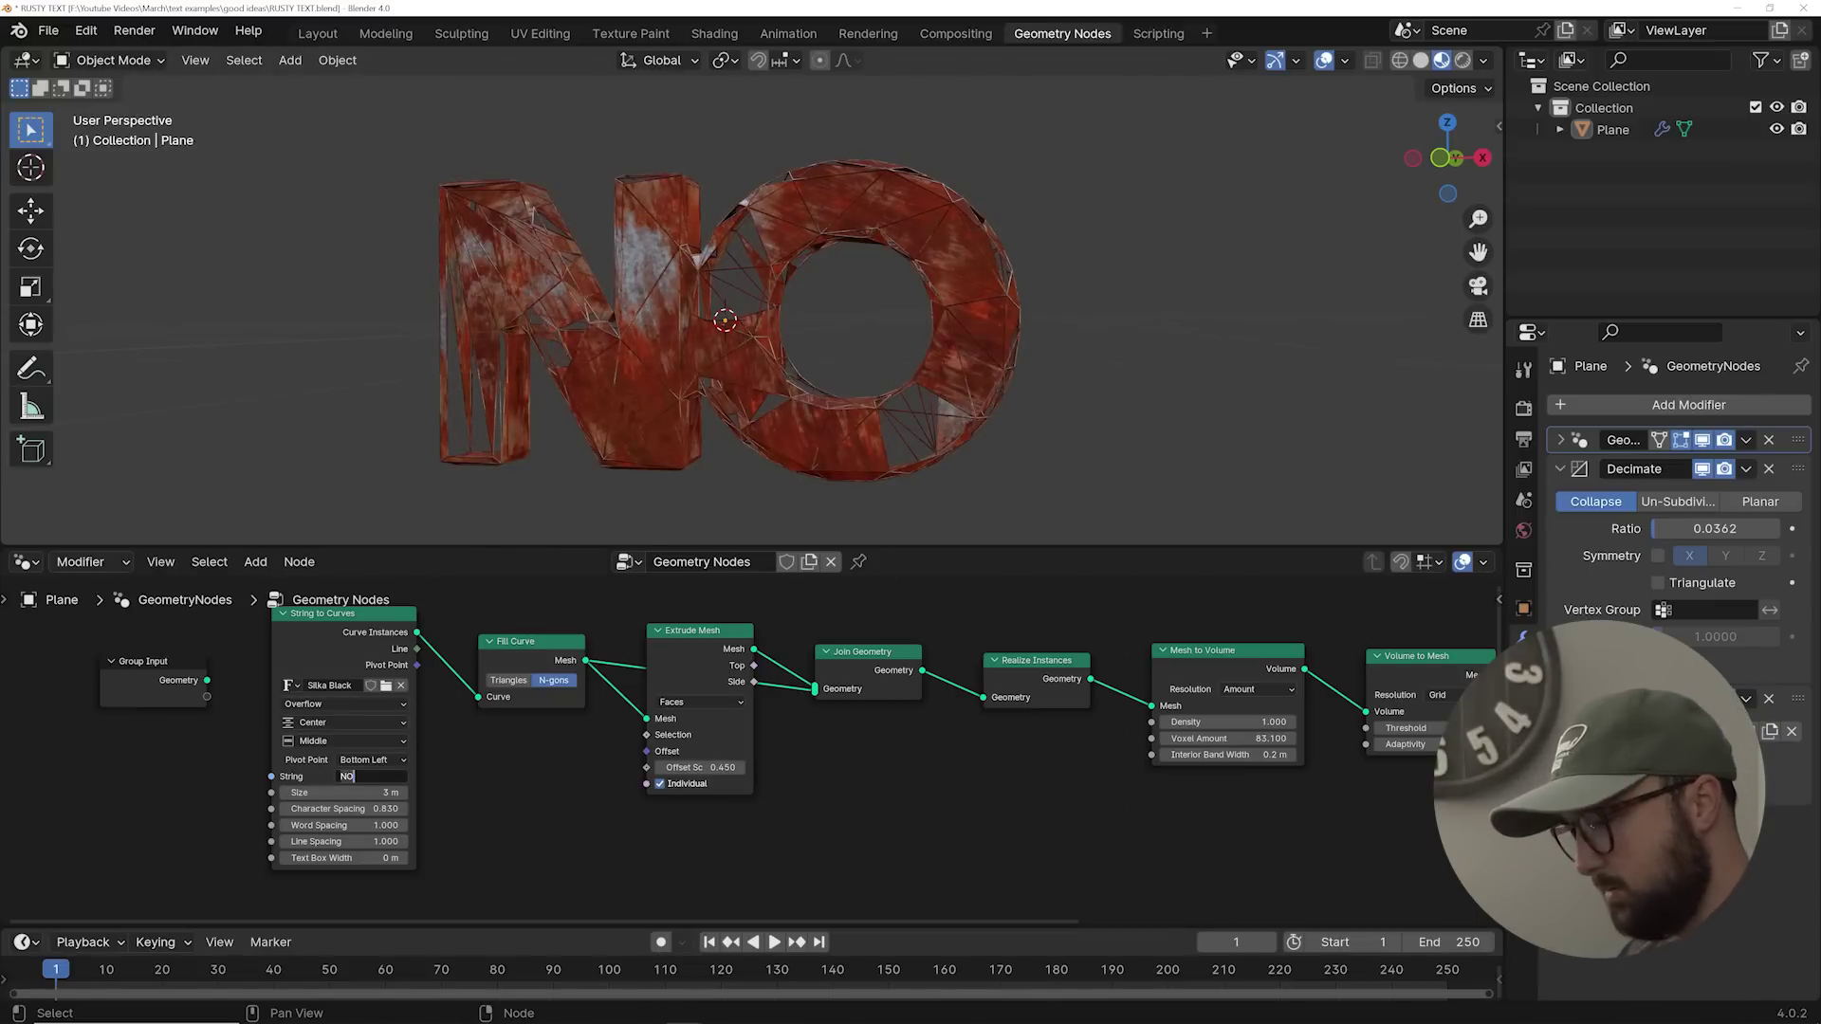
pyautogui.press('Return')
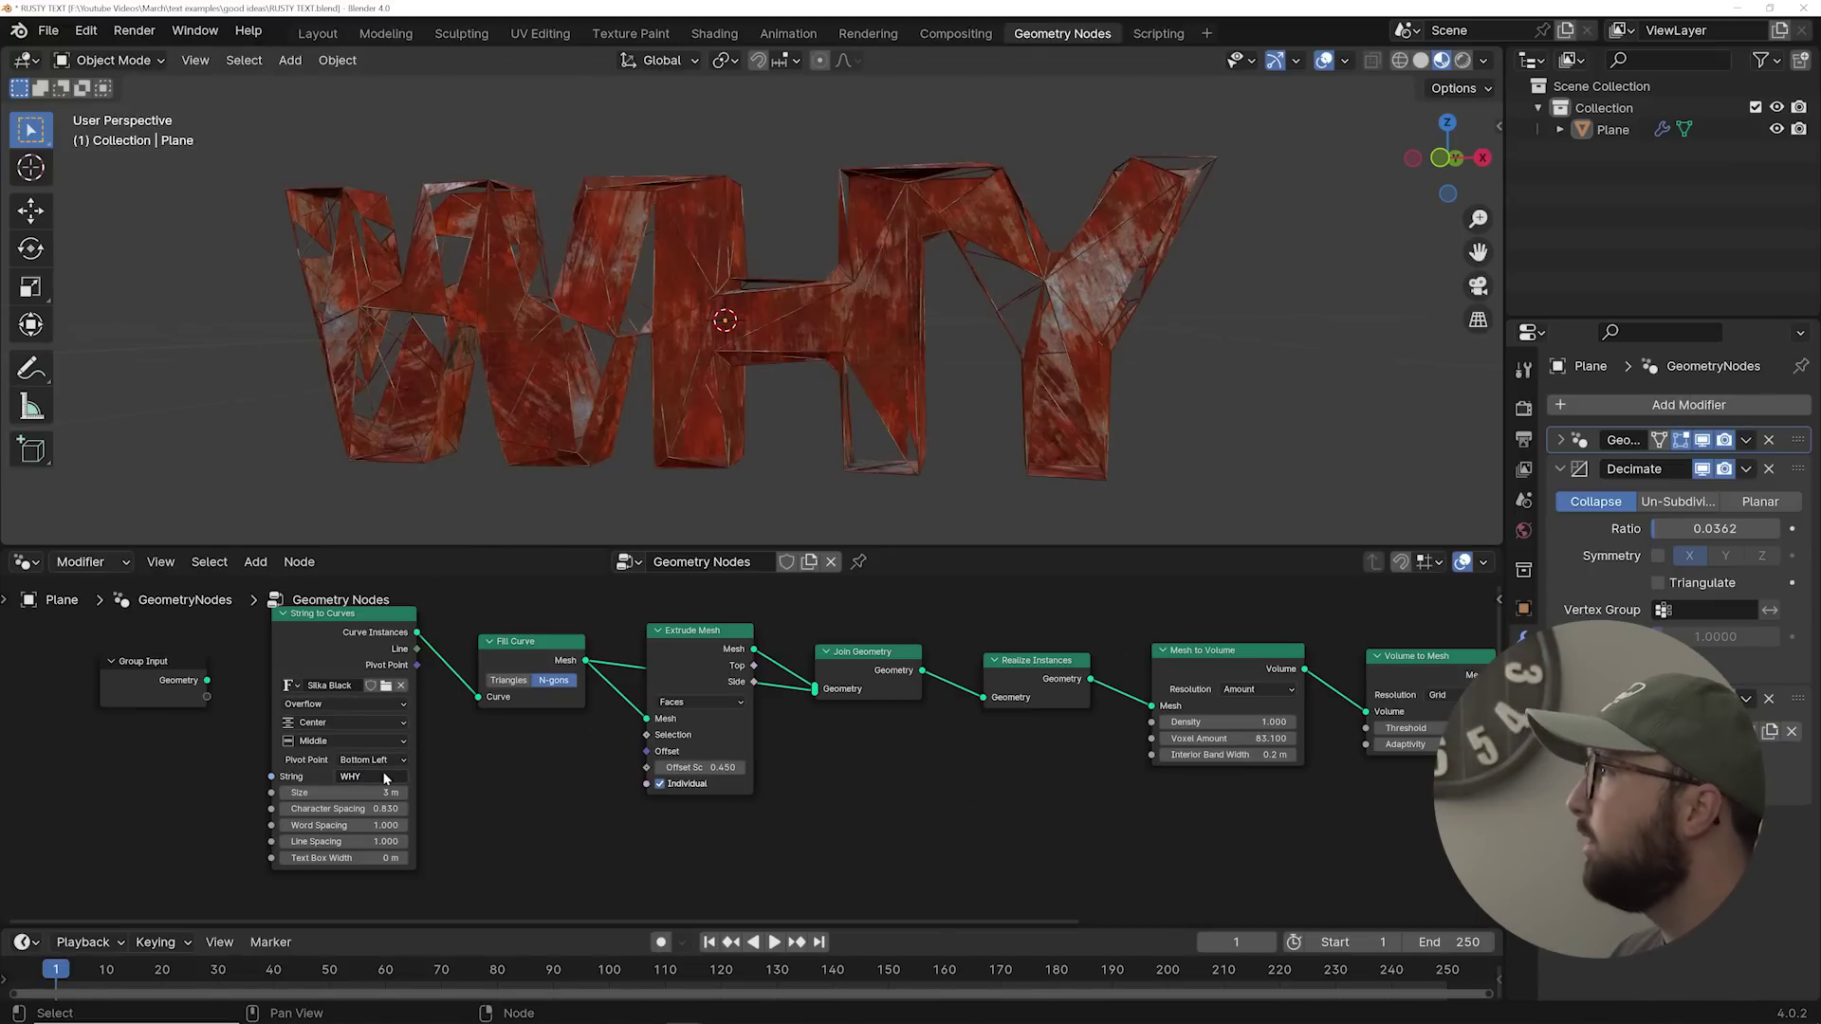
# Step: Set the String to Curves text to "159" and view the rusty digits from another angle
pyautogui.click(375, 775)
pyautogui.write('159')
pyautogui.press('Return')
pyautogui.moveTo(485, 268); pyautogui.dragTo(896, 307, button='middle')
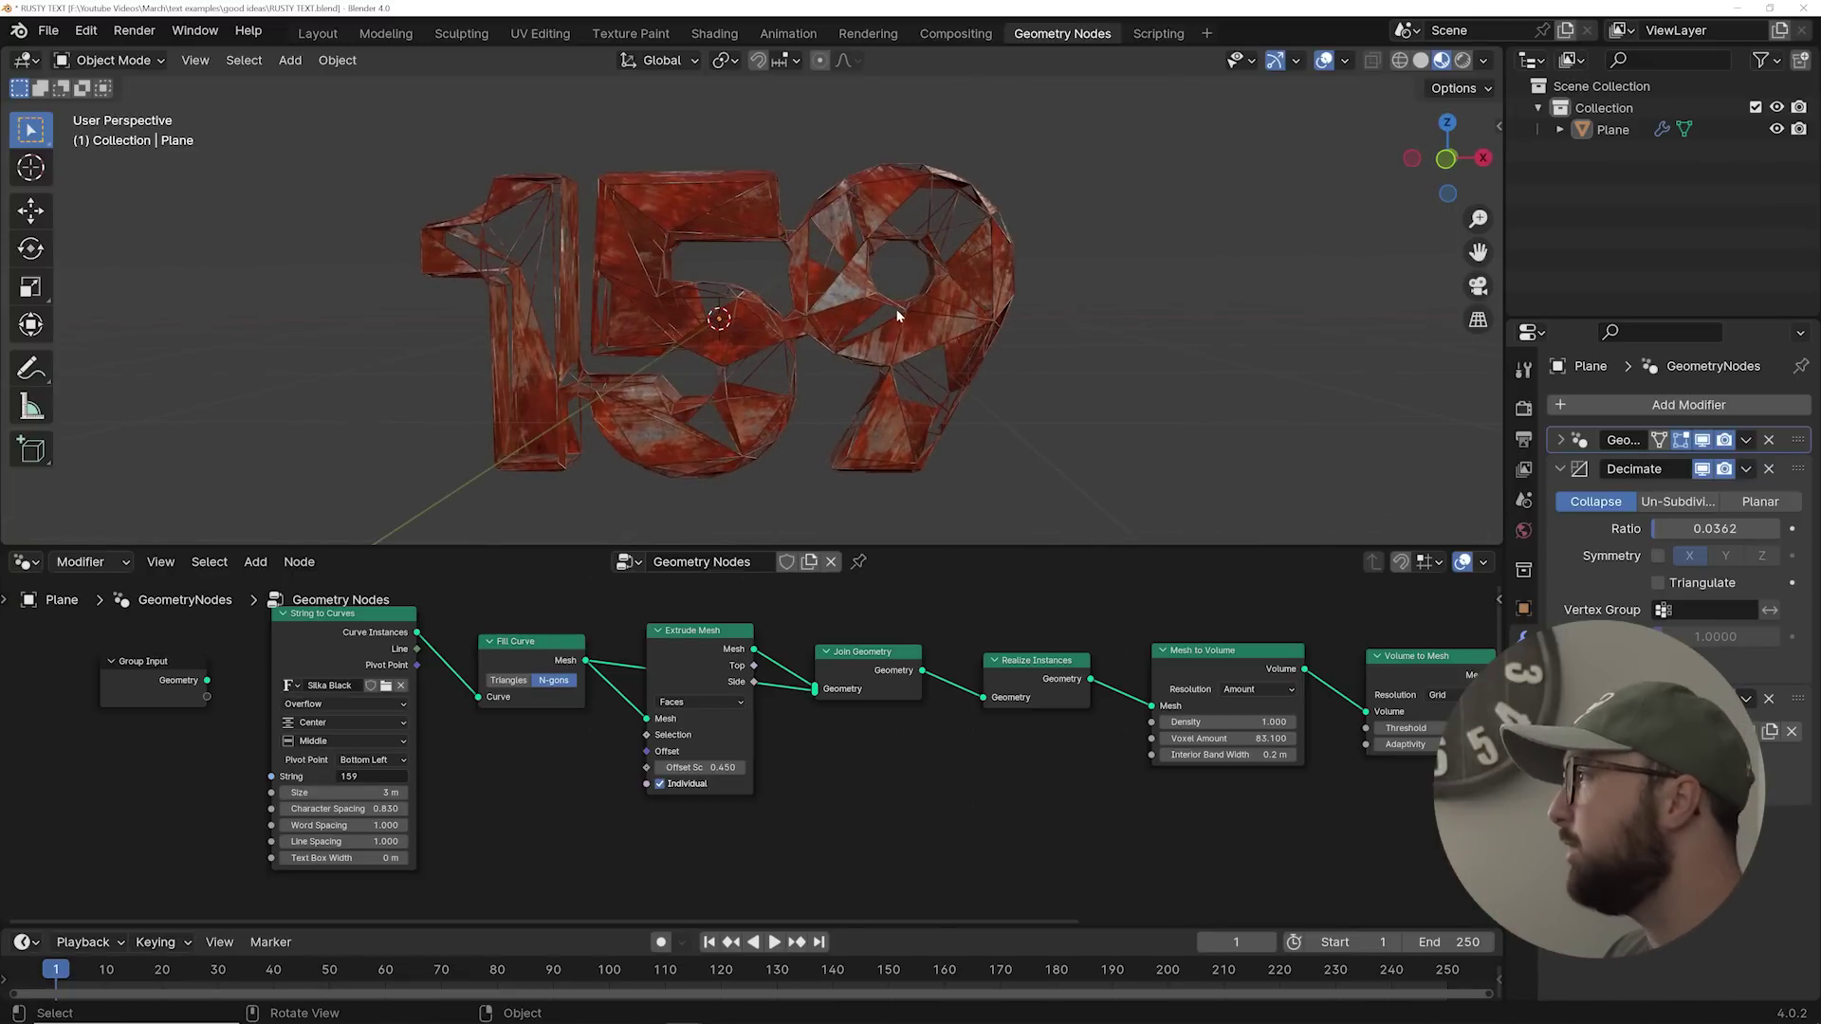